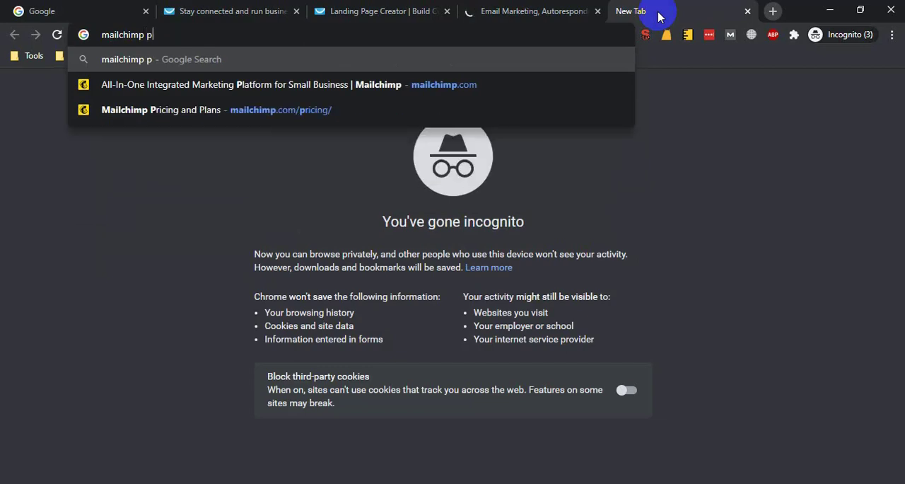
Search the web for "mailchimp pricing" and open the Mailchimp Pricing and Plans result.
{"action": "key", "text": "Return"}
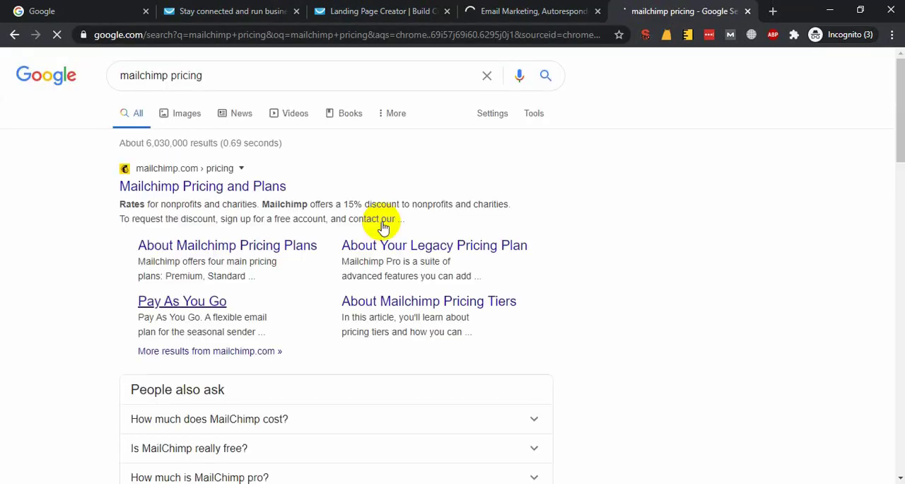
{"action": "left_click", "coordinate": [220, 187]}
Look through GetResponse's Landing Page Creator page, covering its editor, A/B testing, publishing and ad features.
{"action": "left_click", "coordinate": [262, 11]}
{"action": "left_click", "coordinate": [315, 10]}
{"action": "scroll", "coordinate": [191, 303], "scroll_direction": "down", "scroll_amount": 15}
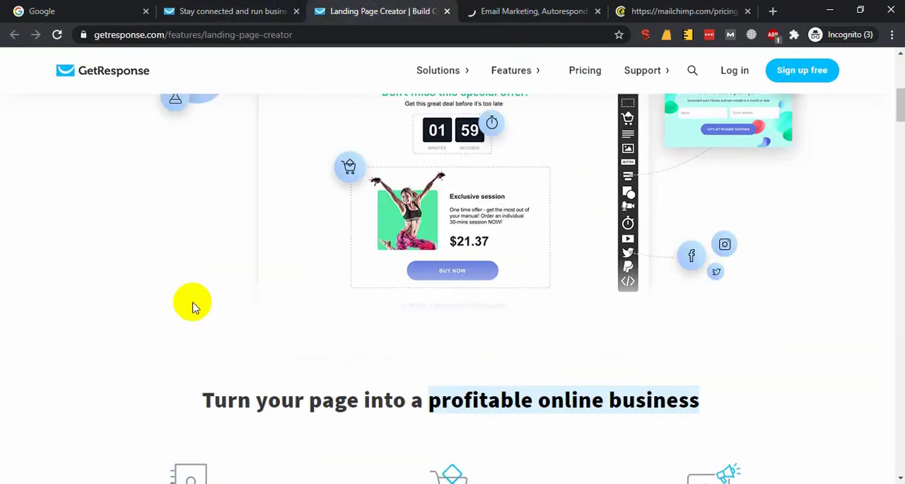
{"action": "scroll", "coordinate": [514, 316], "scroll_direction": "down", "scroll_amount": 20}
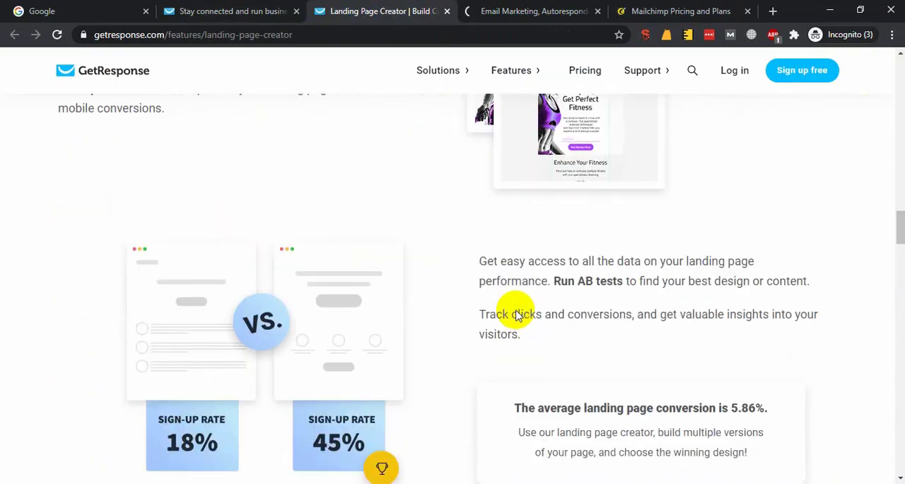
{"action": "scroll", "coordinate": [455, 305], "scroll_direction": "down", "scroll_amount": 20}
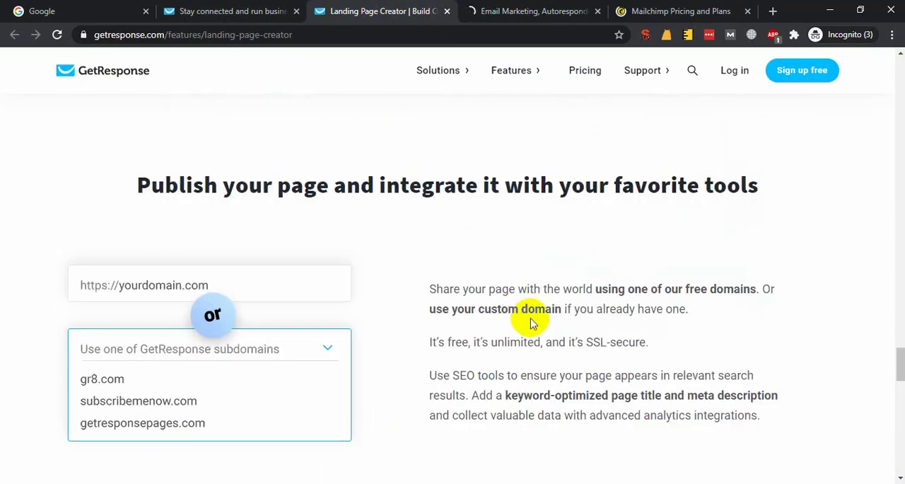
{"action": "scroll", "coordinate": [300, 297], "scroll_direction": "up", "scroll_amount": 20}
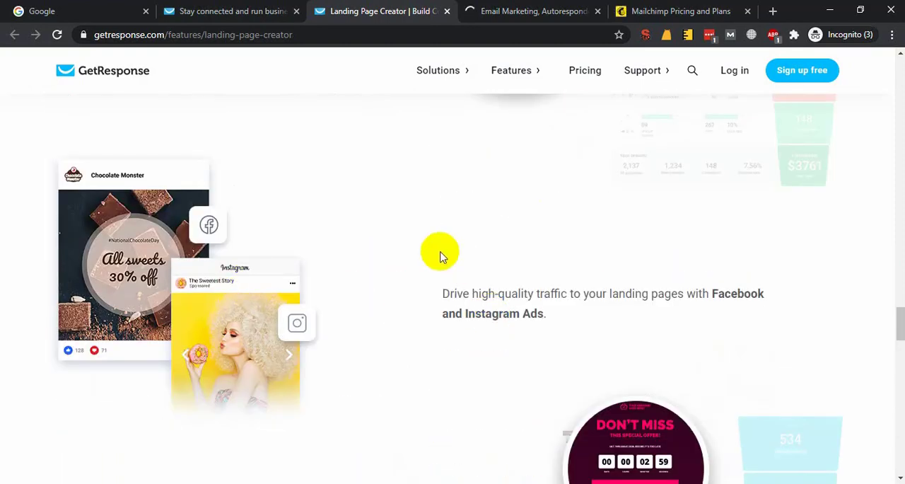
Switch to the Google Meet call and stop presenting the screen.
{"action": "mouse_move", "coordinate": [116, 480]}
{"action": "left_click", "coordinate": [106, 456]}
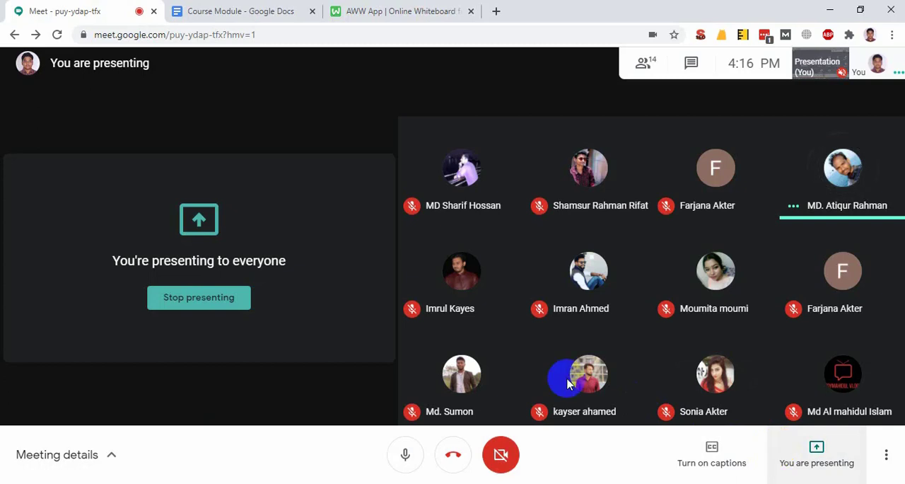
{"action": "left_click", "coordinate": [802, 458]}
{"action": "left_click", "coordinate": [823, 442]}
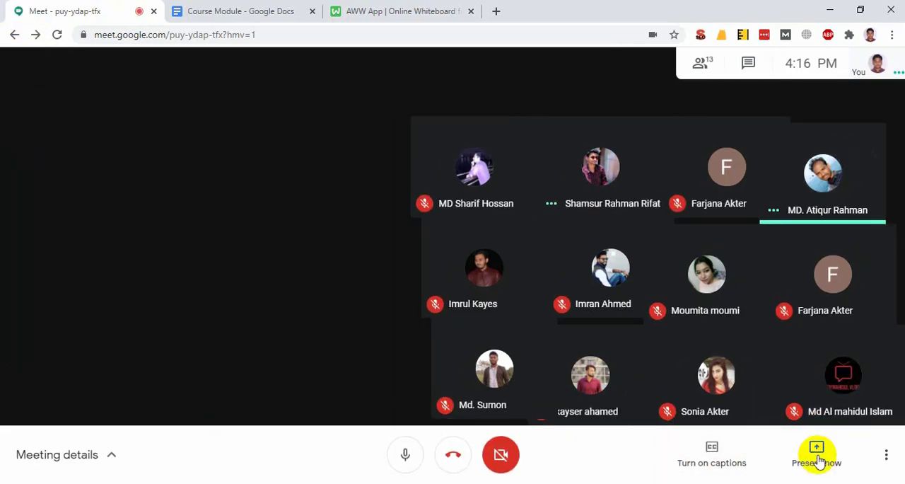
Start presenting the screen in the meeting again and hide the screen-sharing notice.
{"action": "left_click", "coordinate": [815, 456]}
{"action": "key", "text": "Return"}
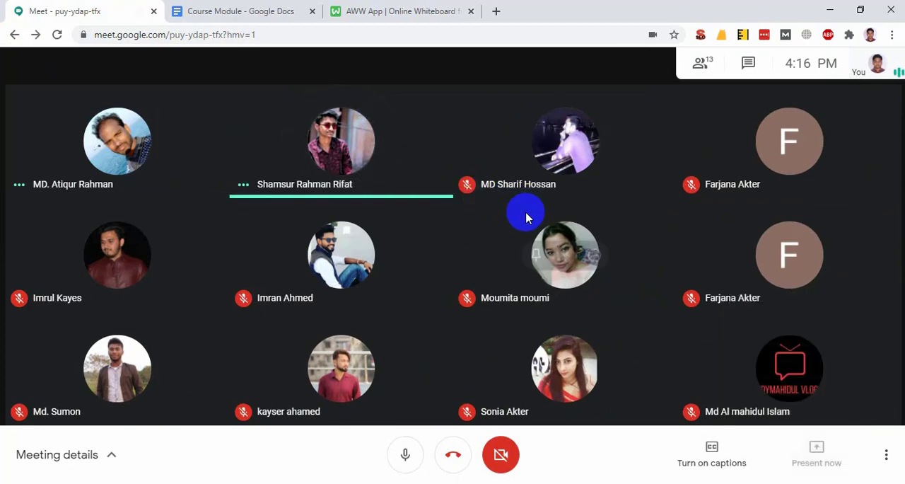
{"action": "left_click", "coordinate": [566, 317]}
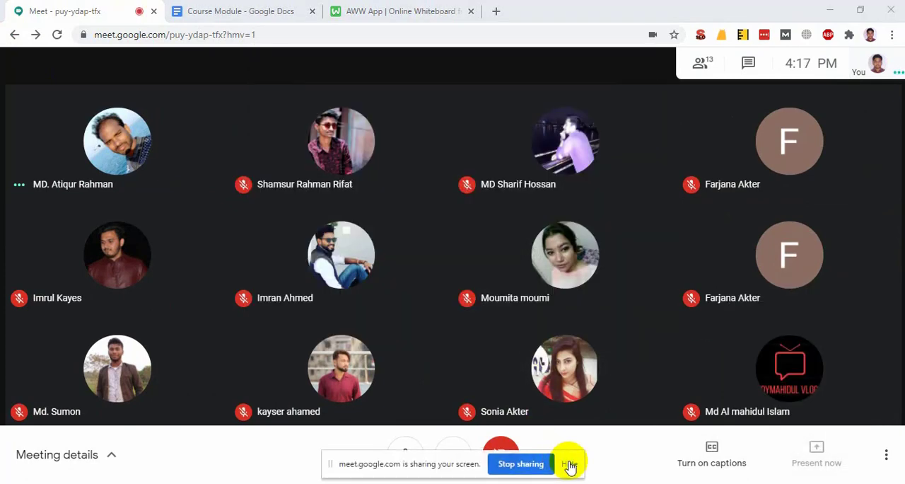
{"action": "left_click", "coordinate": [564, 464]}
Switch back to the GetResponse window and review the landing page features up to the page heading.
{"action": "mouse_move", "coordinate": [114, 481]}
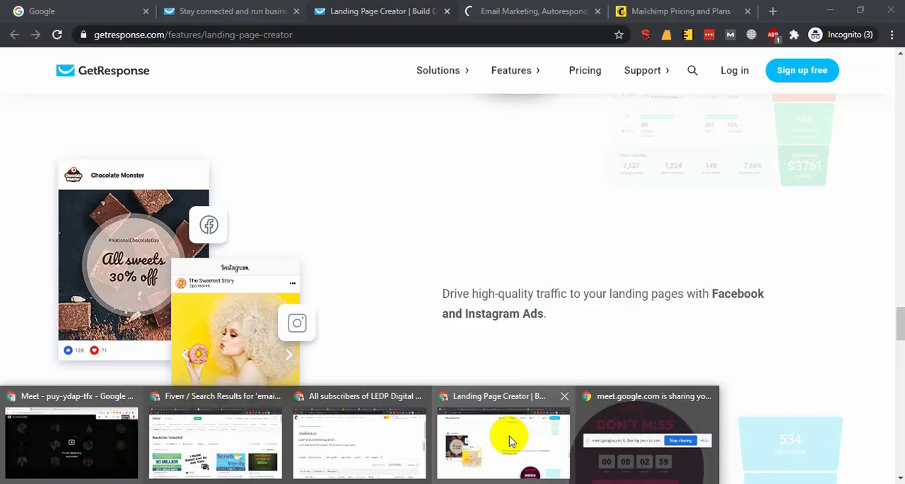
{"action": "left_click", "coordinate": [501, 433]}
{"action": "scroll", "coordinate": [569, 326], "scroll_direction": "up", "scroll_amount": 5}
{"action": "scroll", "coordinate": [569, 325], "scroll_direction": "up", "scroll_amount": 15}
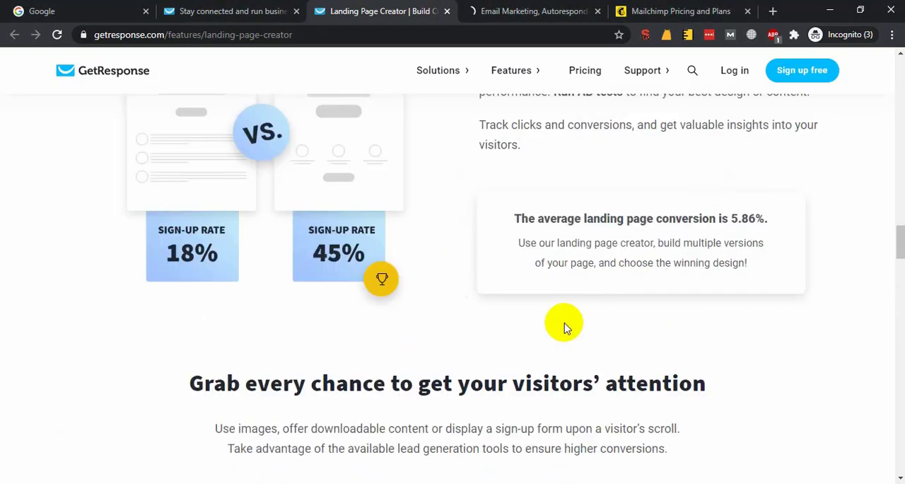
{"action": "scroll", "coordinate": [428, 342], "scroll_direction": "up", "scroll_amount": 5}
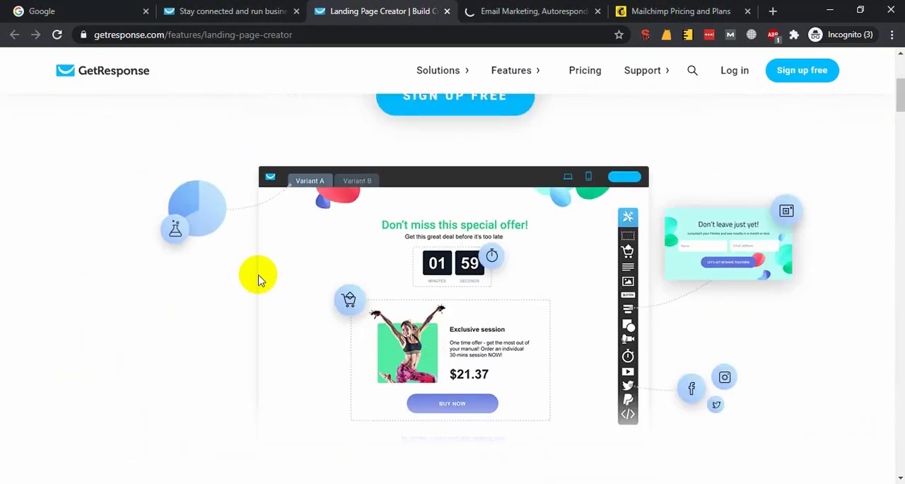
{"action": "scroll", "coordinate": [234, 285], "scroll_direction": "up", "scroll_amount": 3}
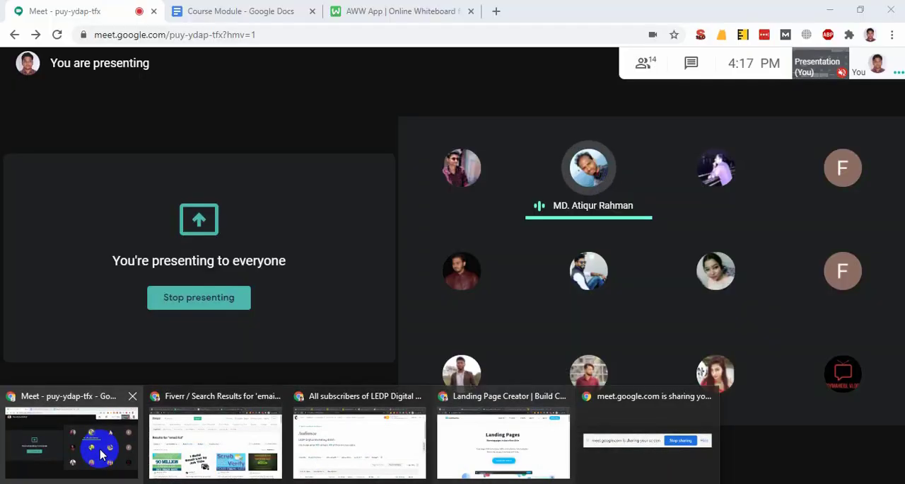
View the participant list in the Google Meet call, close it and return to the GetResponse landing page.
{"action": "left_click", "coordinate": [71, 437]}
{"action": "left_click", "coordinate": [648, 70]}
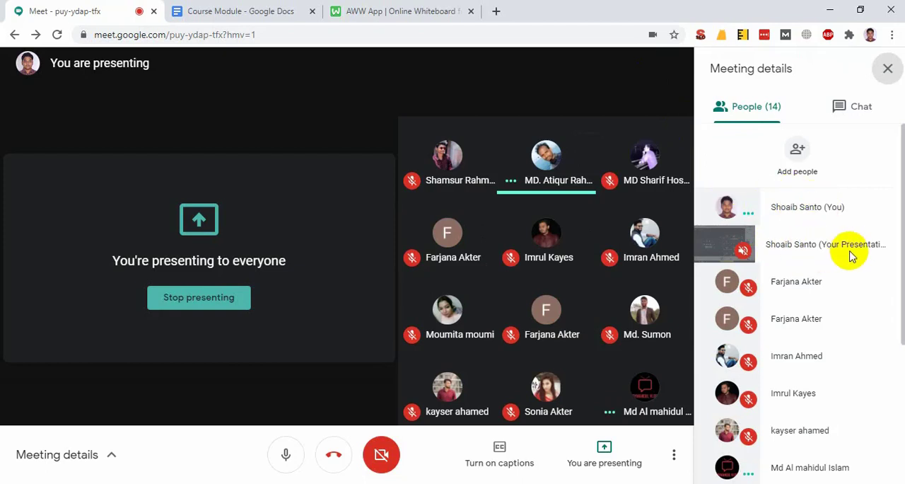
{"action": "left_click", "coordinate": [887, 68]}
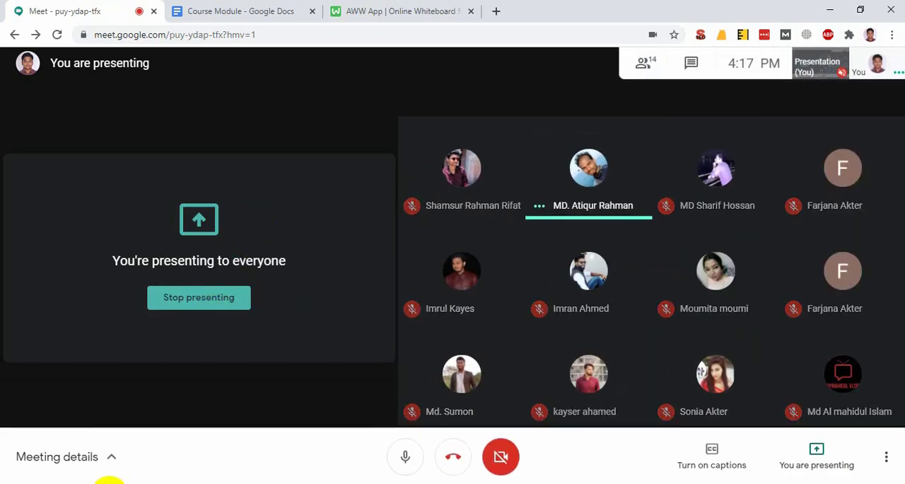
{"action": "mouse_move", "coordinate": [111, 481]}
{"action": "left_click", "coordinate": [507, 438]}
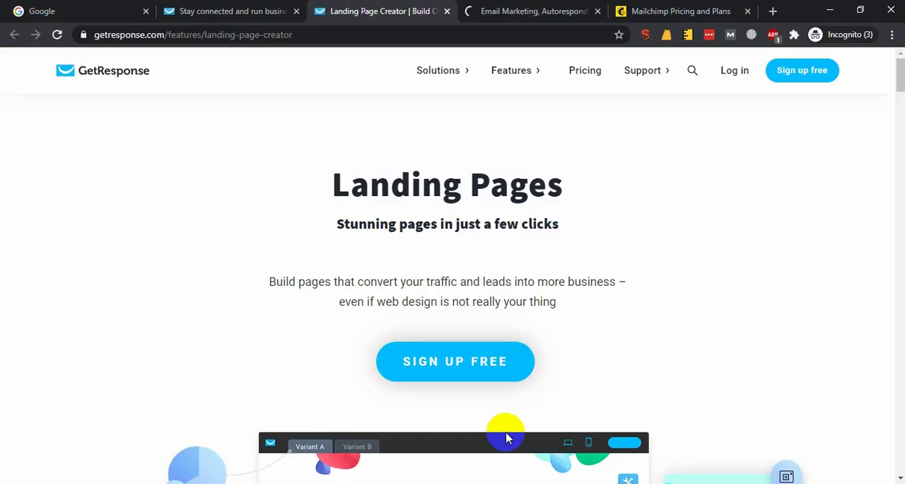
Check the Google Meet call once more and switch back to the GetResponse browser window.
{"action": "mouse_move", "coordinate": [111, 481]}
{"action": "left_click", "coordinate": [93, 455]}
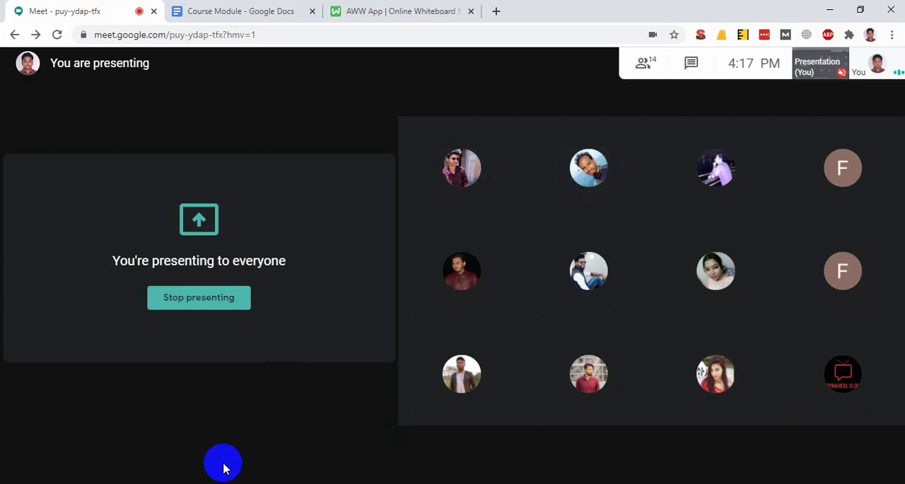
{"action": "left_click", "coordinate": [123, 483]}
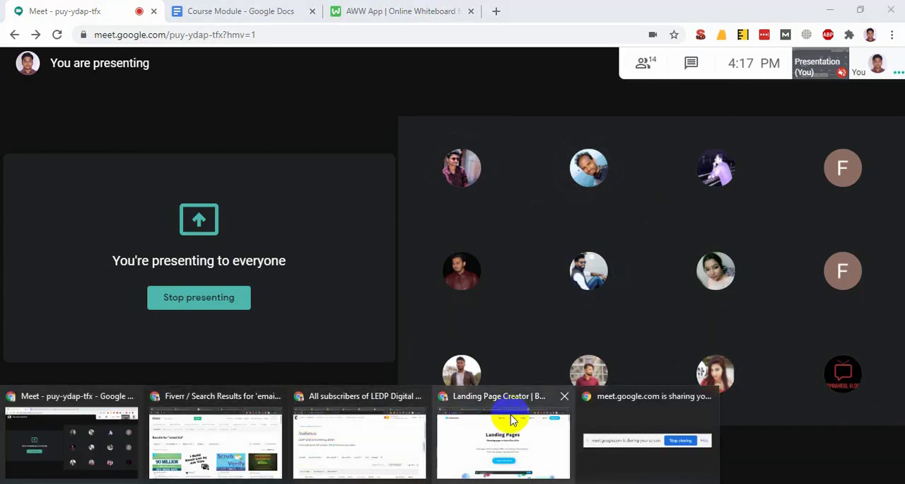
{"action": "left_click", "coordinate": [510, 419]}
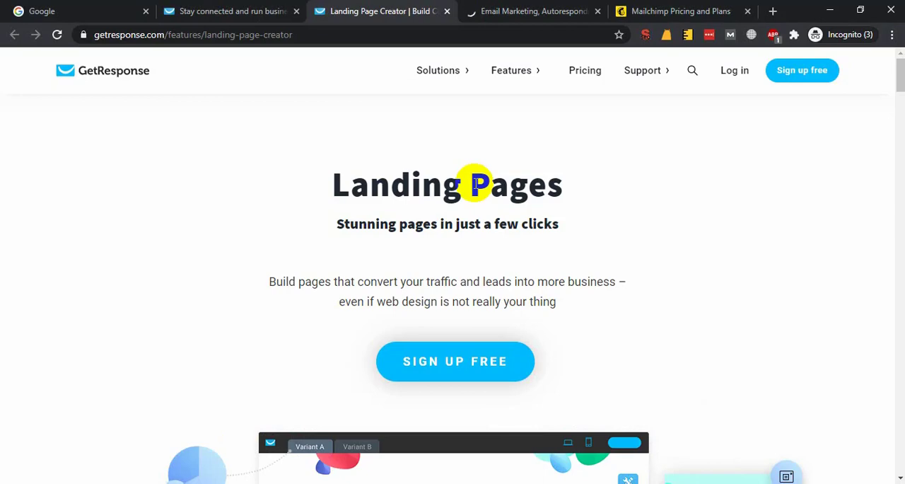
View the GetResponse home page and review the templates, drag-and-drop editor and mobile view on its landing page feature page.
{"action": "left_click", "coordinate": [230, 11]}
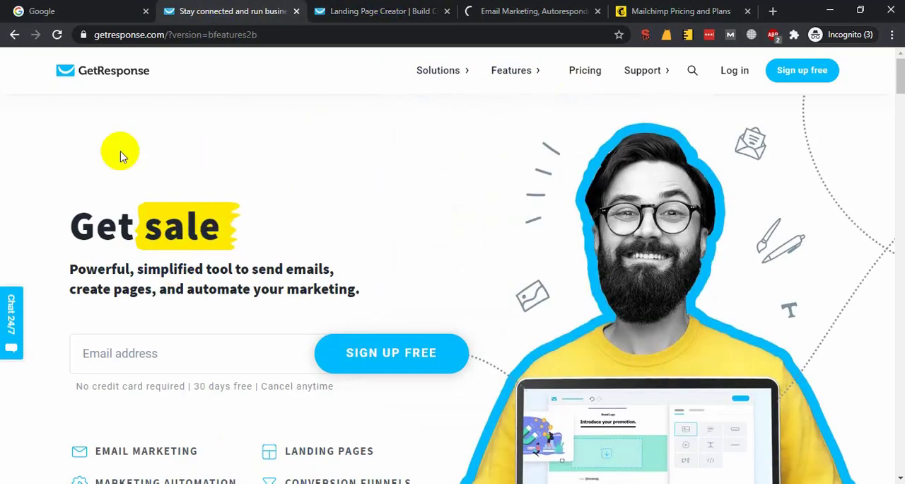
{"action": "left_click", "coordinate": [357, 8]}
{"action": "scroll", "coordinate": [504, 374], "scroll_direction": "down", "scroll_amount": 3}
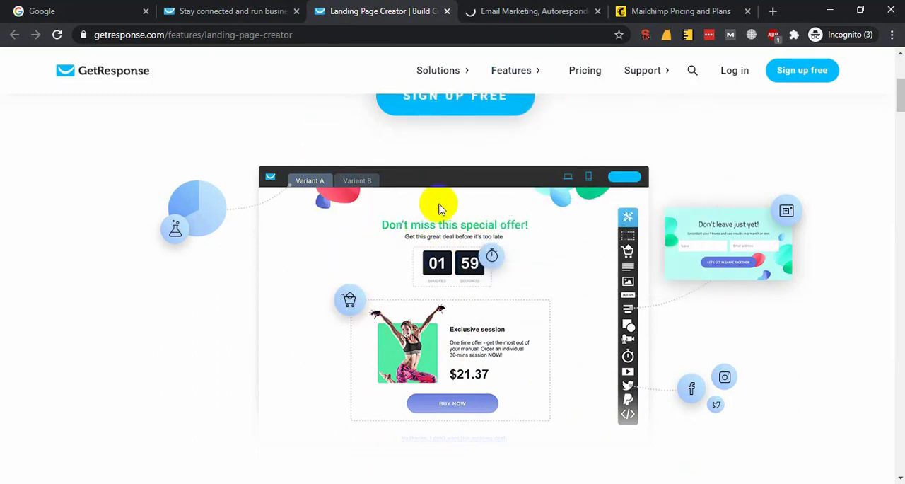
{"action": "scroll", "coordinate": [442, 206], "scroll_direction": "down", "scroll_amount": 15}
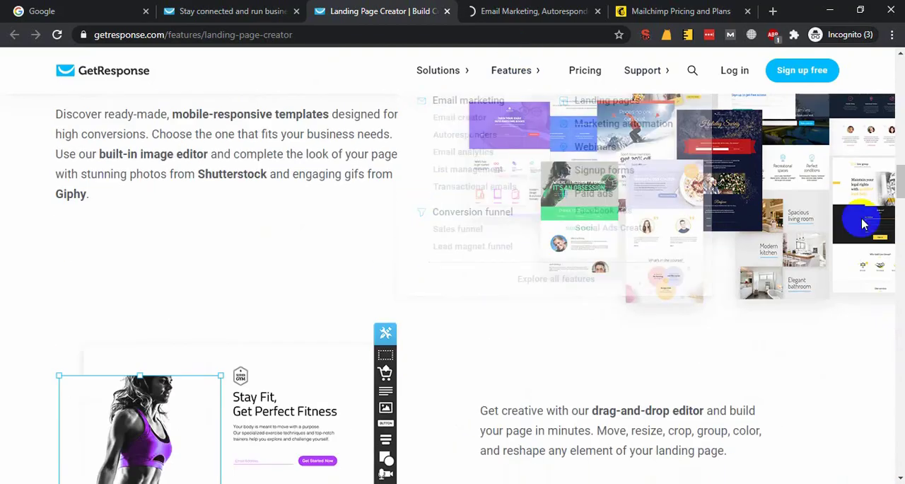
{"action": "scroll", "coordinate": [330, 333], "scroll_direction": "down", "scroll_amount": 5}
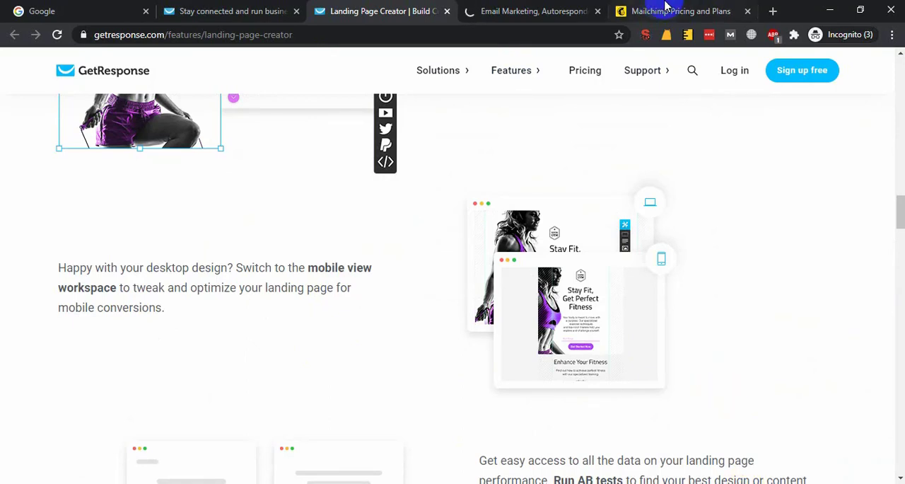
Review Mailchimp's Premium, Standard, Essentials and Free plans, including their prices, top features and marketing CRM comparison.
{"action": "left_click", "coordinate": [665, 8]}
{"action": "scroll", "coordinate": [535, 396], "scroll_direction": "down", "scroll_amount": 5}
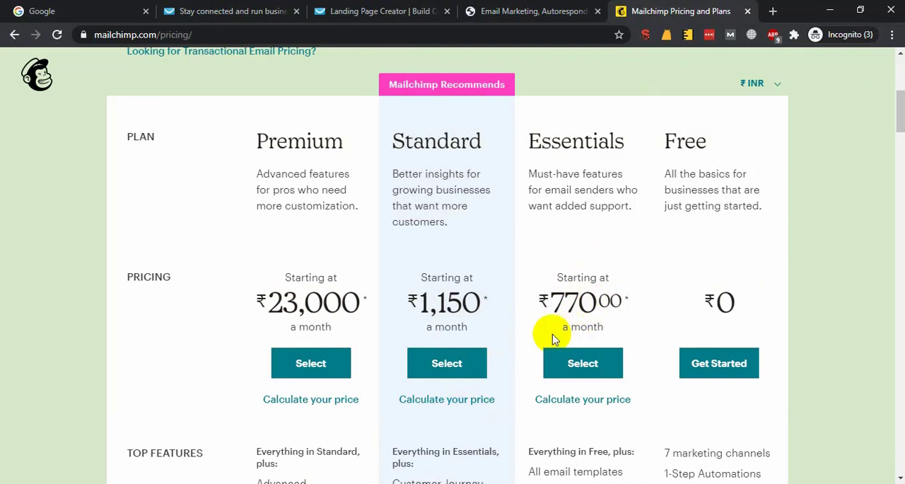
{"action": "scroll", "coordinate": [554, 339], "scroll_direction": "down", "scroll_amount": 4}
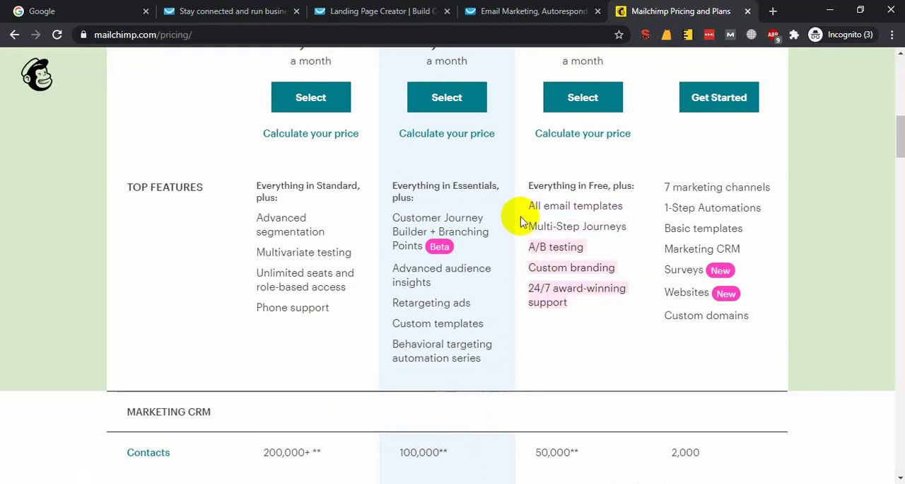
{"action": "scroll", "coordinate": [554, 333], "scroll_direction": "down", "scroll_amount": 8}
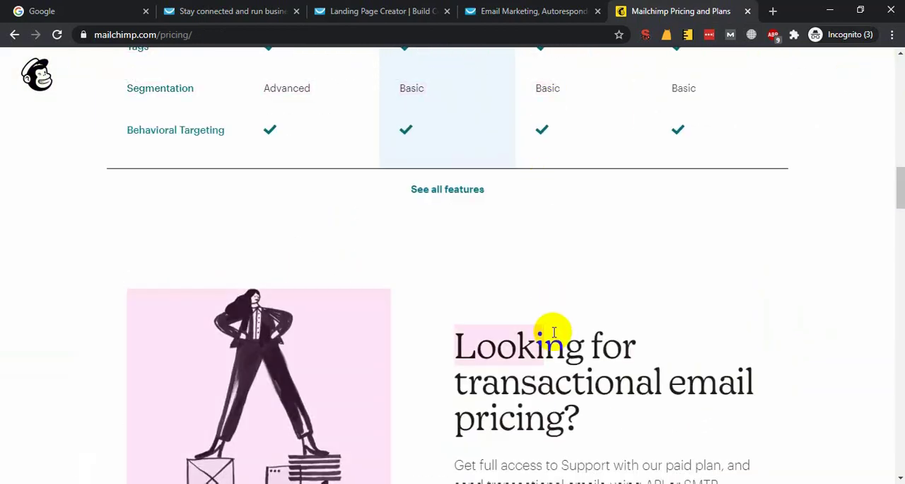
Open the GetResponse pricing page and examine the Basic plan's monthly price and list size options.
{"action": "left_click", "coordinate": [395, 10]}
{"action": "left_click", "coordinate": [488, 10]}
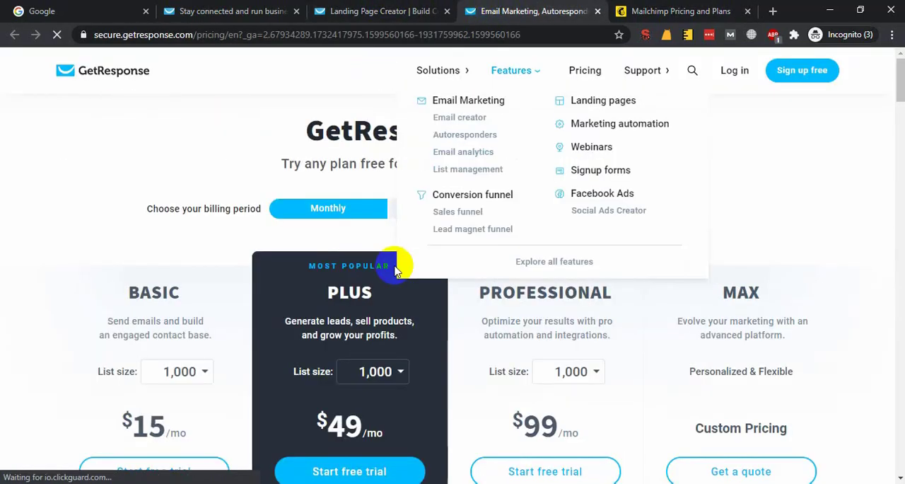
{"action": "scroll", "coordinate": [311, 375], "scroll_direction": "down", "scroll_amount": 4}
{"action": "scroll", "coordinate": [363, 374], "scroll_direction": "up", "scroll_amount": 2}
{"action": "double_click", "coordinate": [173, 296]}
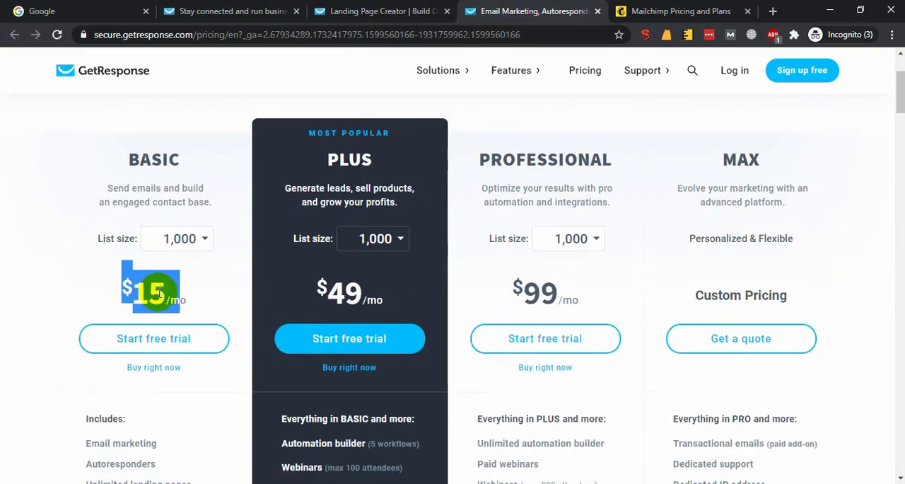
{"action": "left_click", "coordinate": [198, 242]}
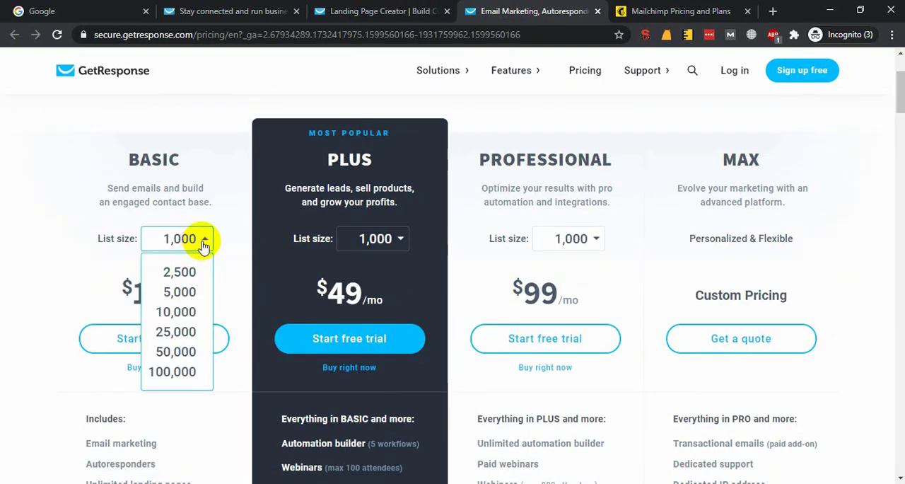
{"action": "left_click", "coordinate": [203, 244]}
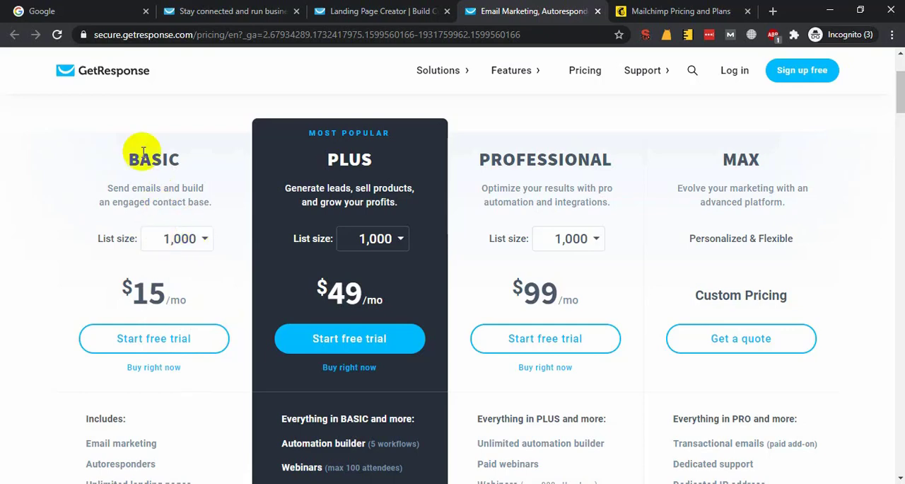
Examine the features included in GetResponse's Basic plan, highlighting Autoresponders and Unlimited landing pages.
{"action": "scroll", "coordinate": [96, 328], "scroll_direction": "down", "scroll_amount": 6}
{"action": "left_click_drag", "start_coordinate": [130, 285], "coordinate": [135, 288]}
{"action": "scroll", "coordinate": [135, 287], "scroll_direction": "up", "scroll_amount": 3}
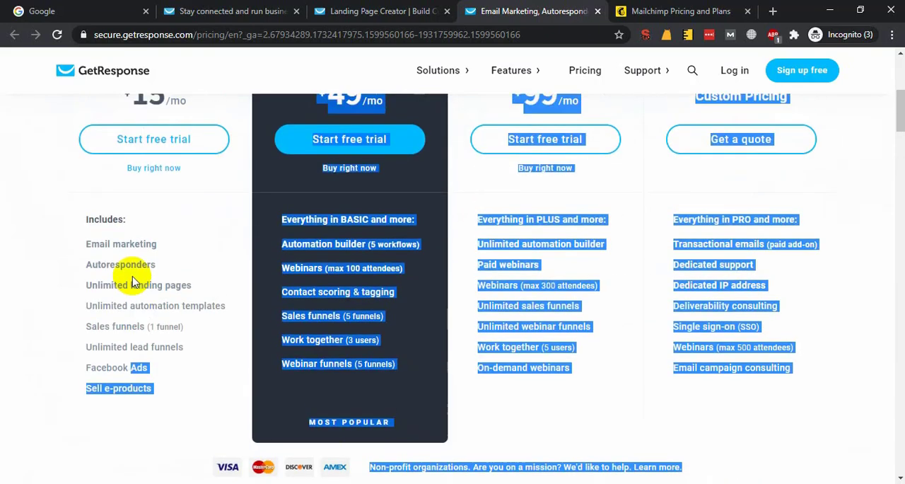
{"action": "left_click_drag", "start_coordinate": [129, 245], "coordinate": [132, 378]}
{"action": "left_click", "coordinate": [174, 373]}
{"action": "left_click_drag", "start_coordinate": [169, 410], "coordinate": [76, 296]}
{"action": "left_click", "coordinate": [76, 300]}
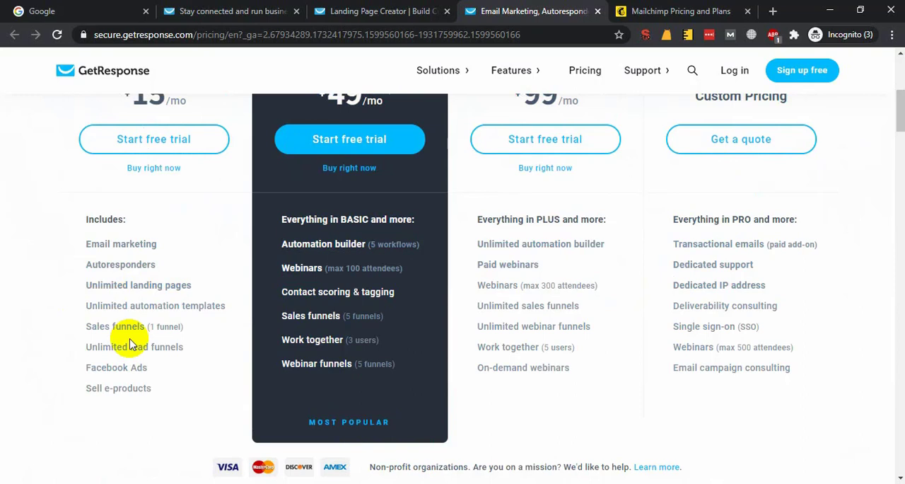
{"action": "left_click_drag", "start_coordinate": [157, 264], "coordinate": [81, 271]}
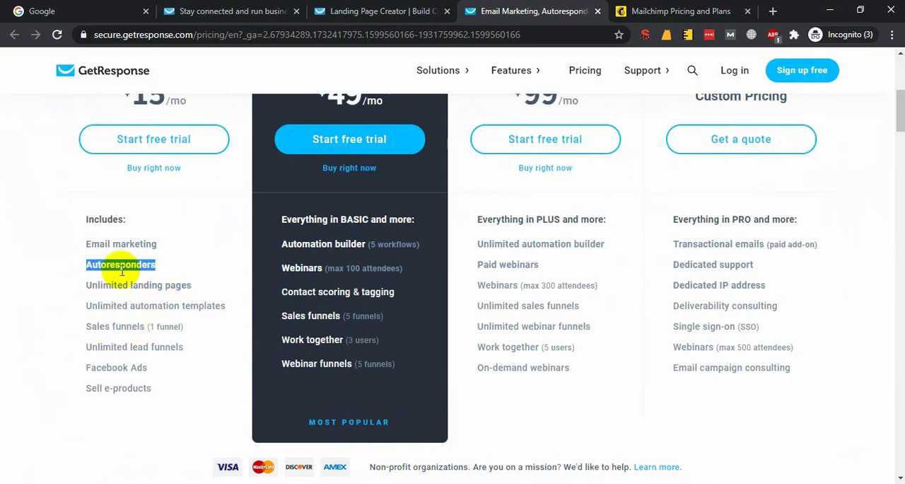
{"action": "left_click", "coordinate": [195, 312]}
{"action": "left_click_drag", "start_coordinate": [202, 281], "coordinate": [97, 286]}
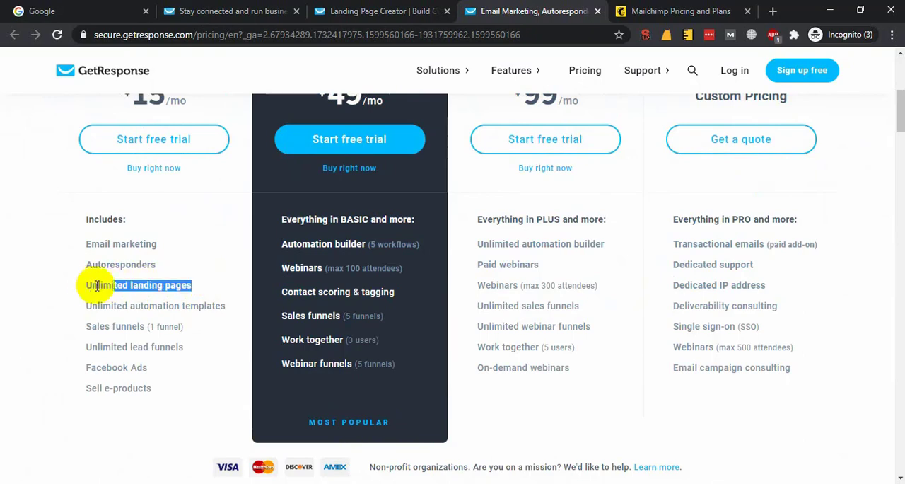
{"action": "double_click", "coordinate": [136, 285]}
Return to GetResponse's pricing page and highlight Unlimited lead funnels, Facebook Ads and Sell e-products in the Basic plan.
{"action": "left_click", "coordinate": [625, 11]}
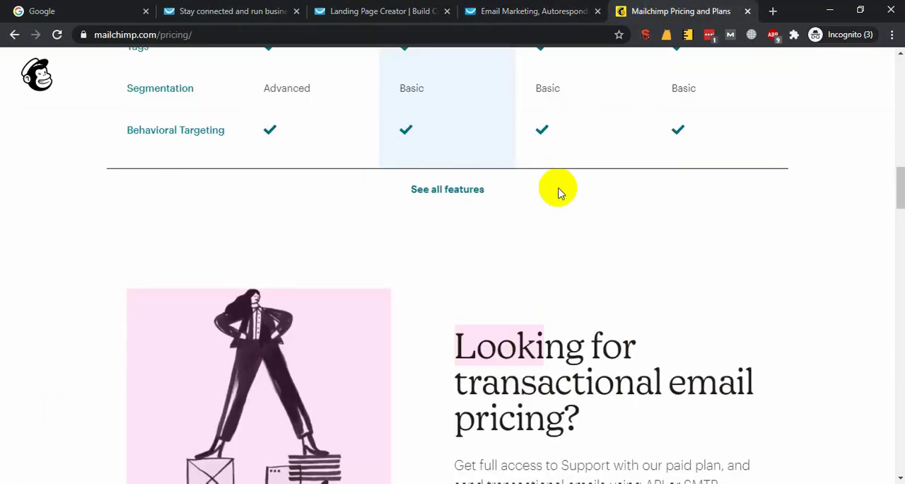
{"action": "left_click", "coordinate": [382, 8]}
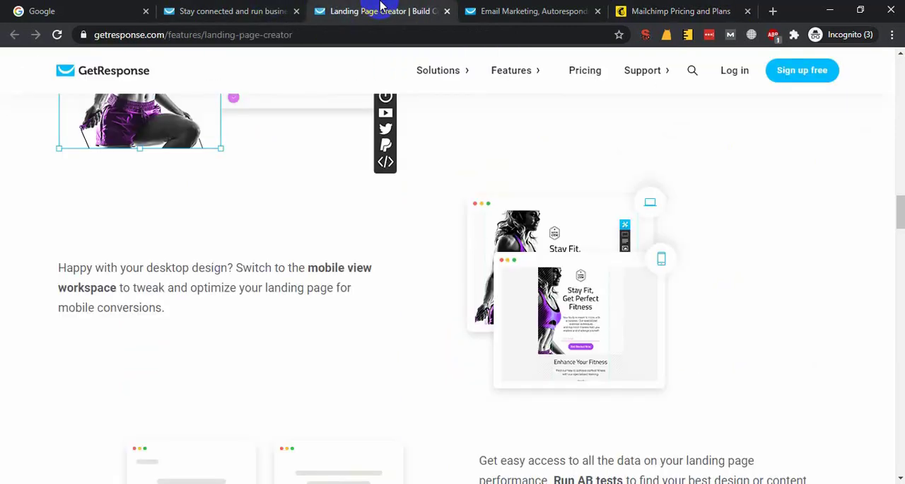
{"action": "left_click", "coordinate": [263, 9]}
{"action": "left_click", "coordinate": [541, 10]}
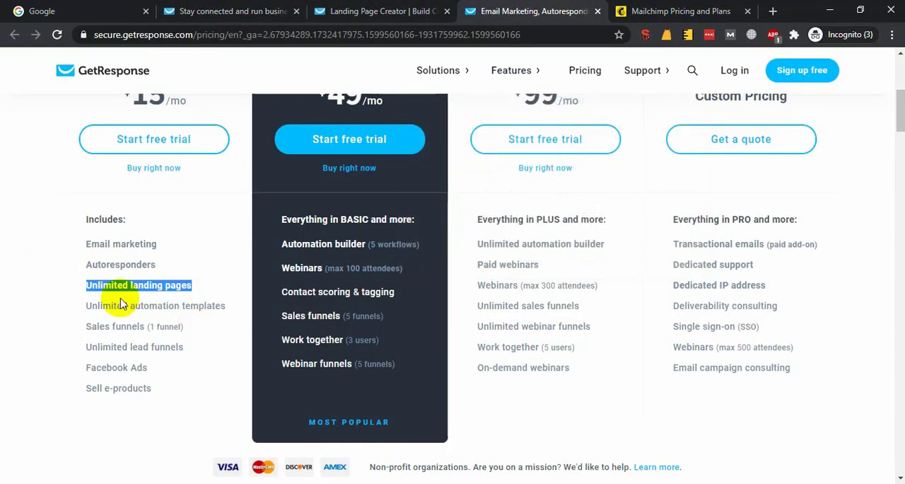
{"action": "left_click", "coordinate": [142, 322]}
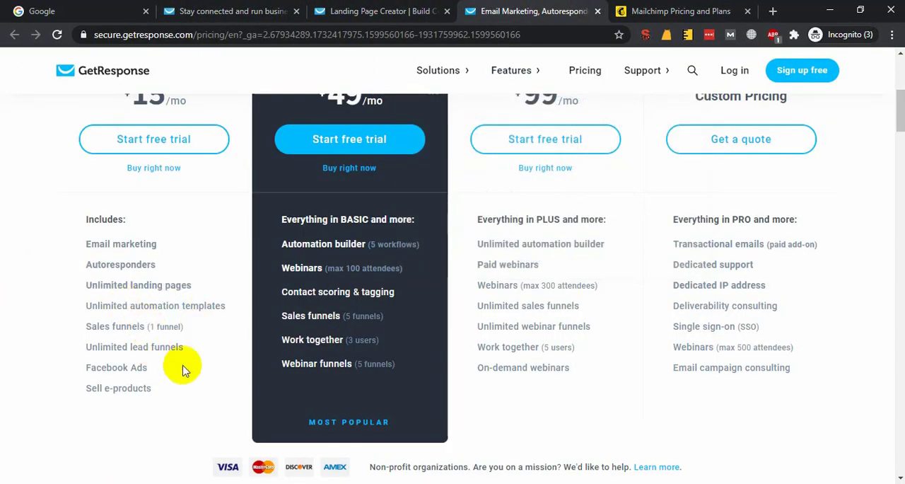
{"action": "left_click_drag", "start_coordinate": [198, 346], "coordinate": [132, 346]}
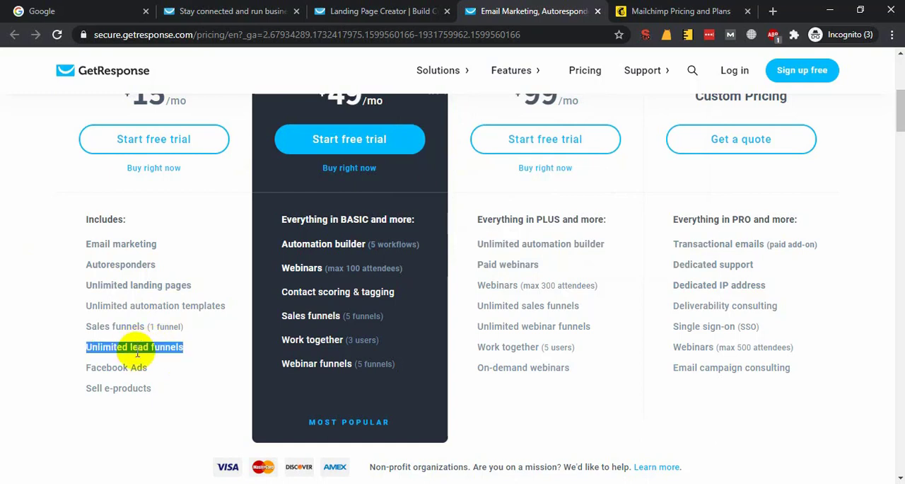
{"action": "left_click_drag", "start_coordinate": [162, 371], "coordinate": [92, 370]}
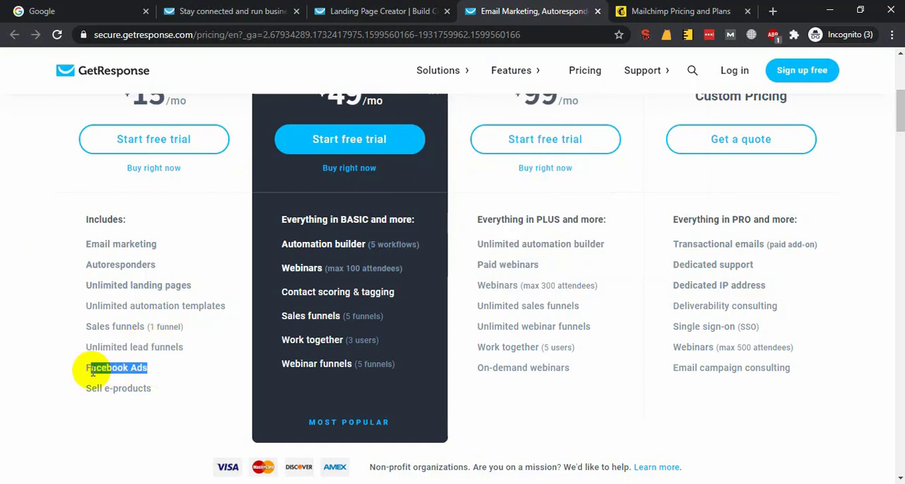
{"action": "left_click_drag", "start_coordinate": [166, 390], "coordinate": [115, 390]}
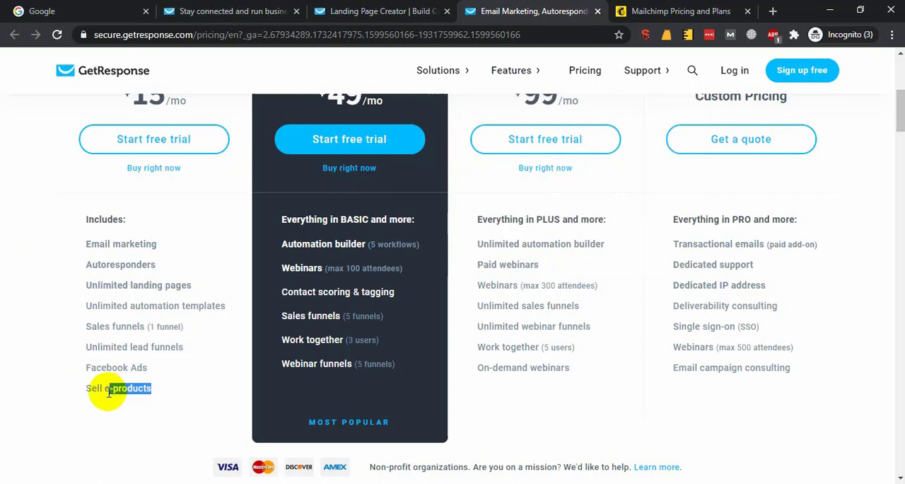
Review the prices and features of GetResponse's plans, highlighting Email marketing in the Basic plan.
{"action": "scroll", "coordinate": [168, 380], "scroll_direction": "up", "scroll_amount": 2}
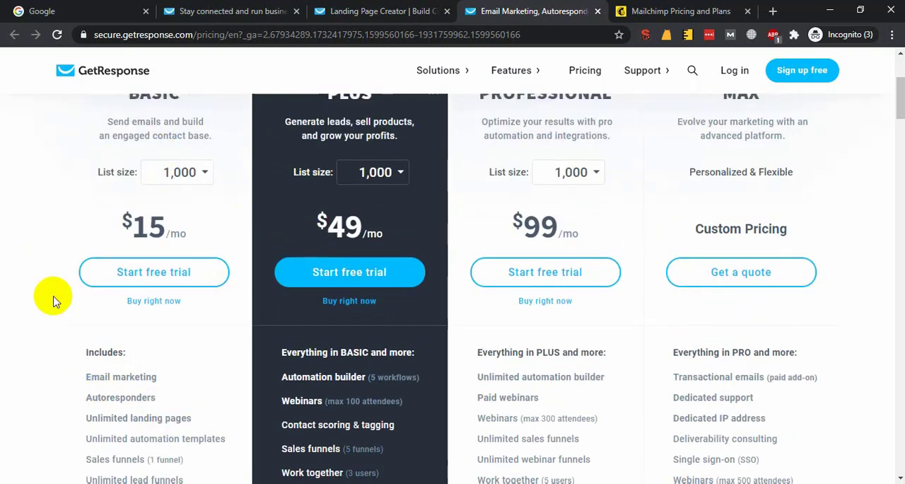
{"action": "scroll", "coordinate": [178, 217], "scroll_direction": "up", "scroll_amount": 3}
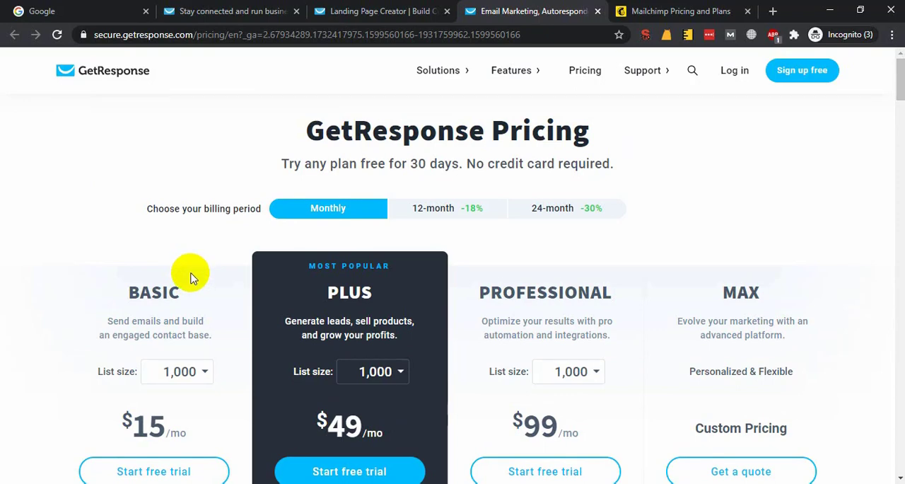
{"action": "scroll", "coordinate": [189, 277], "scroll_direction": "down", "scroll_amount": 2}
{"action": "scroll", "coordinate": [305, 185], "scroll_direction": "down", "scroll_amount": 5}
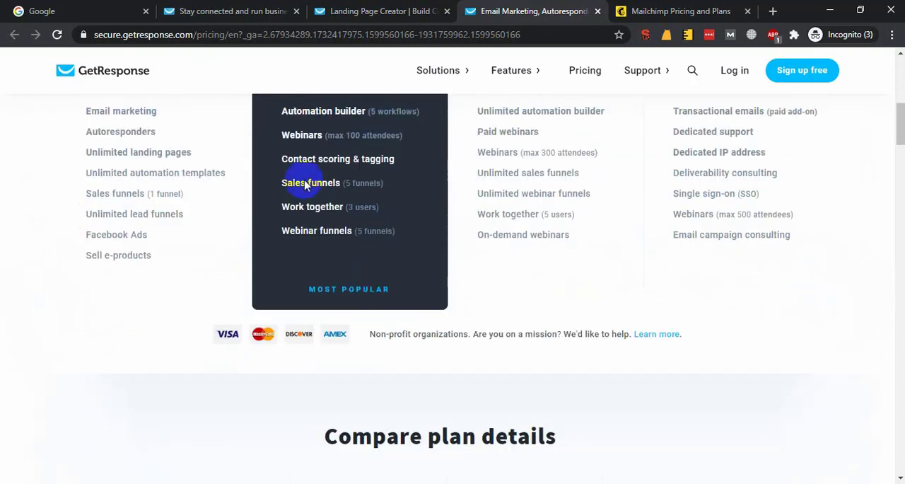
{"action": "scroll", "coordinate": [400, 304], "scroll_direction": "up", "scroll_amount": 1}
{"action": "scroll", "coordinate": [778, 360], "scroll_direction": "up", "scroll_amount": 2}
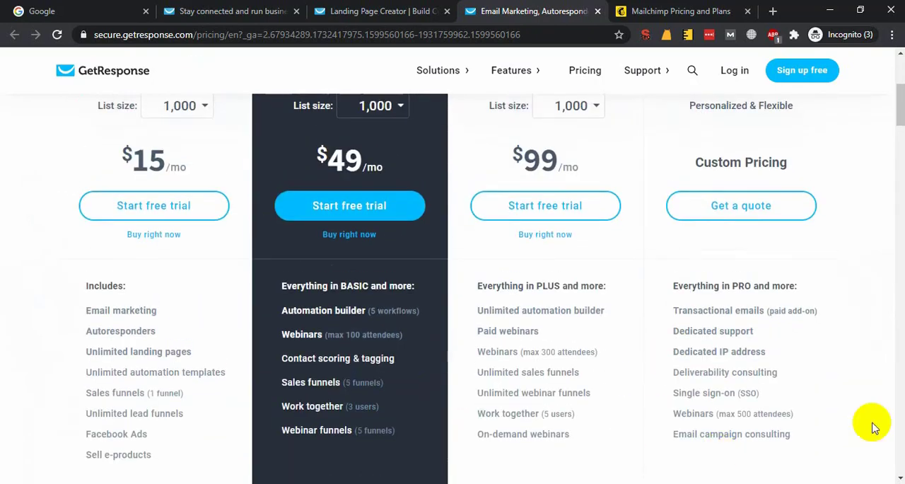
{"action": "left_click_drag", "start_coordinate": [875, 427], "coordinate": [40, 300]}
{"action": "left_click", "coordinate": [183, 322]}
{"action": "triple_click", "coordinate": [126, 314]}
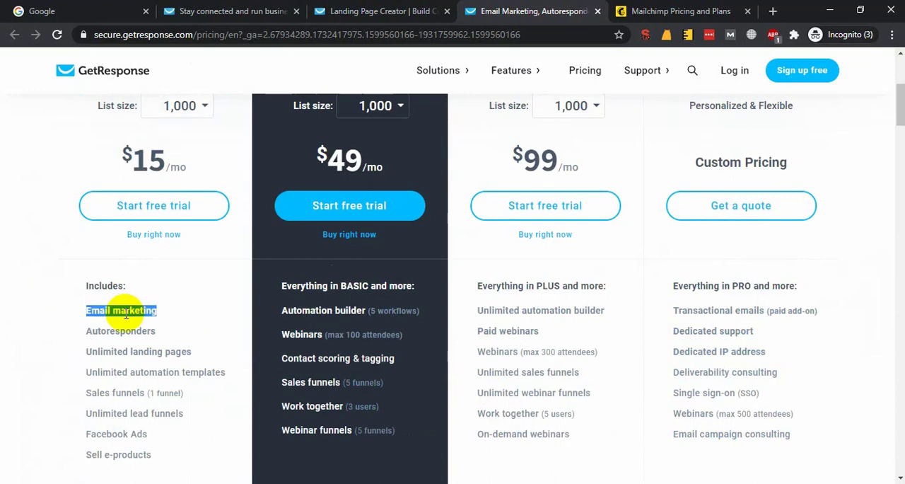
{"action": "left_click", "coordinate": [176, 320]}
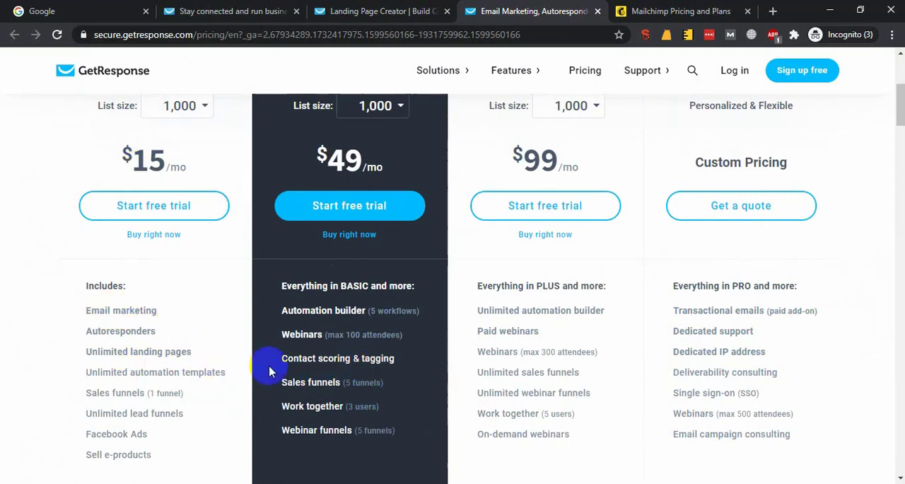
Revisit Mailchimp's pricing page and examine its Marketing Platform offerings, including the landing page and digital ad campaigns.
{"action": "left_click", "coordinate": [658, 10]}
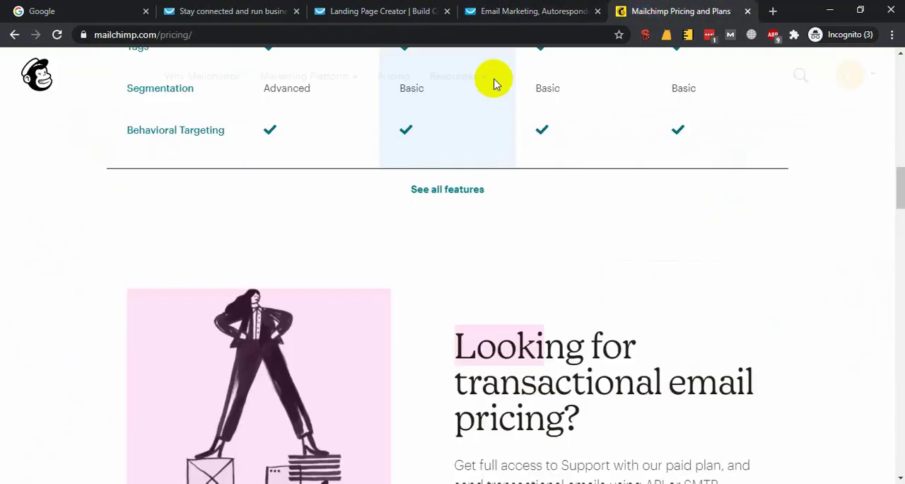
{"action": "scroll", "coordinate": [576, 293], "scroll_direction": "up", "scroll_amount": 10}
{"action": "left_click", "coordinate": [375, 11]}
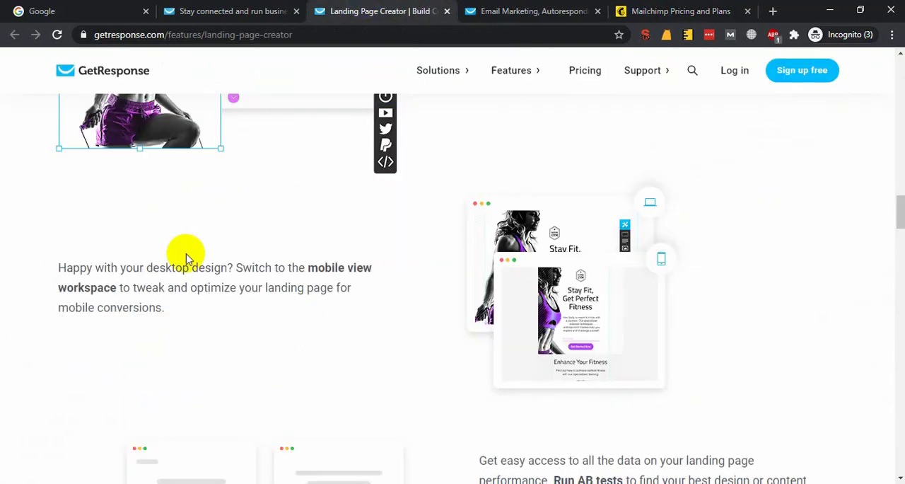
{"action": "left_click", "coordinate": [658, 10]}
{"action": "scroll", "coordinate": [488, 148], "scroll_direction": "up", "scroll_amount": 4}
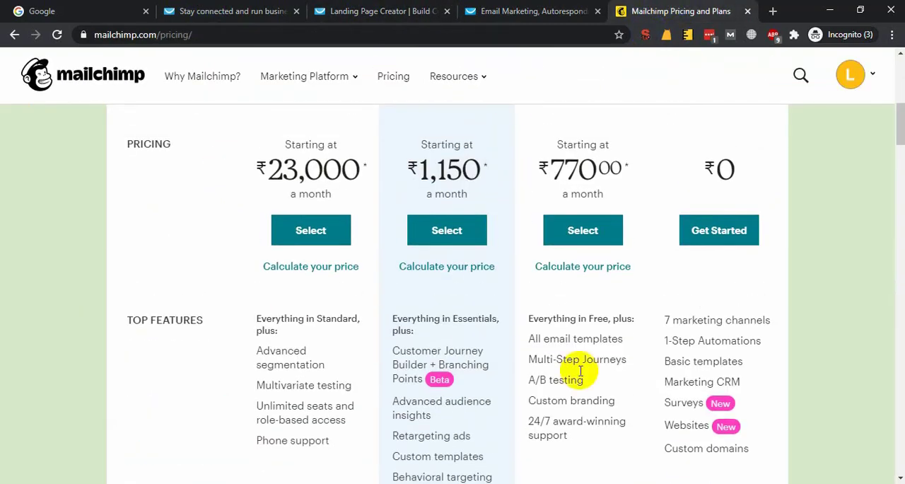
{"action": "scroll", "coordinate": [531, 252], "scroll_direction": "up", "scroll_amount": 6}
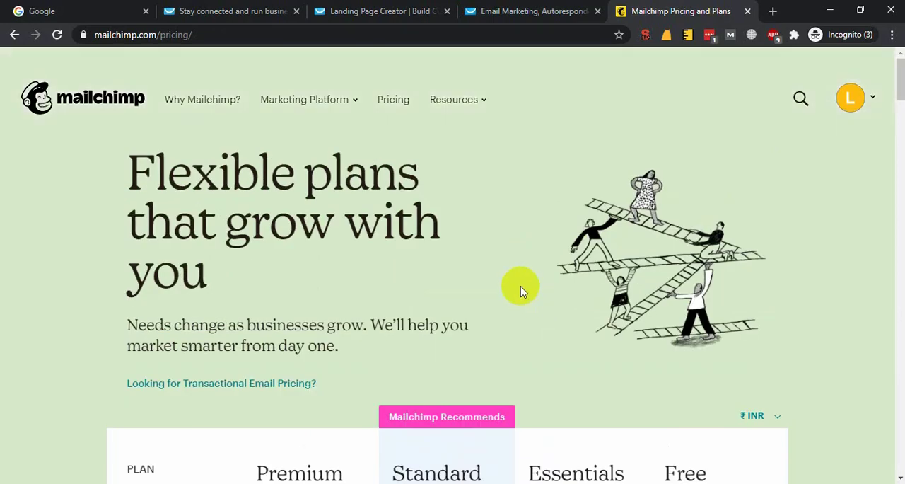
{"action": "left_click", "coordinate": [362, 5]}
{"action": "left_click", "coordinate": [667, 6]}
{"action": "left_click", "coordinate": [308, 99]}
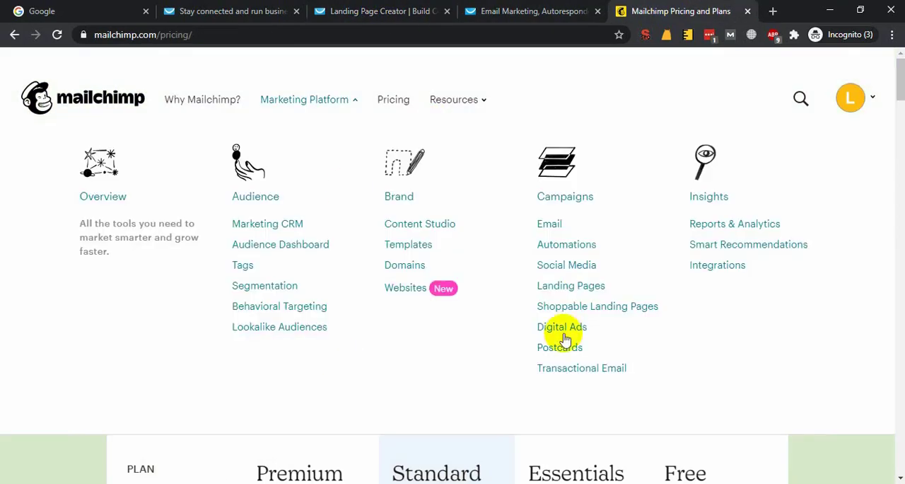
{"action": "scroll", "coordinate": [620, 458], "scroll_direction": "down", "scroll_amount": 5}
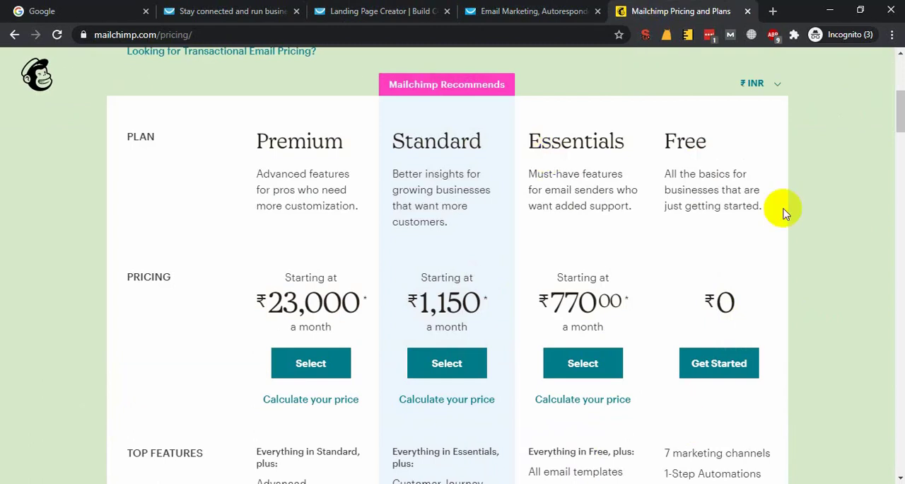
Compare GetResponse's plans with Mailchimp's plan prices, top features and marketing CRM table.
{"action": "left_click", "coordinate": [485, 10]}
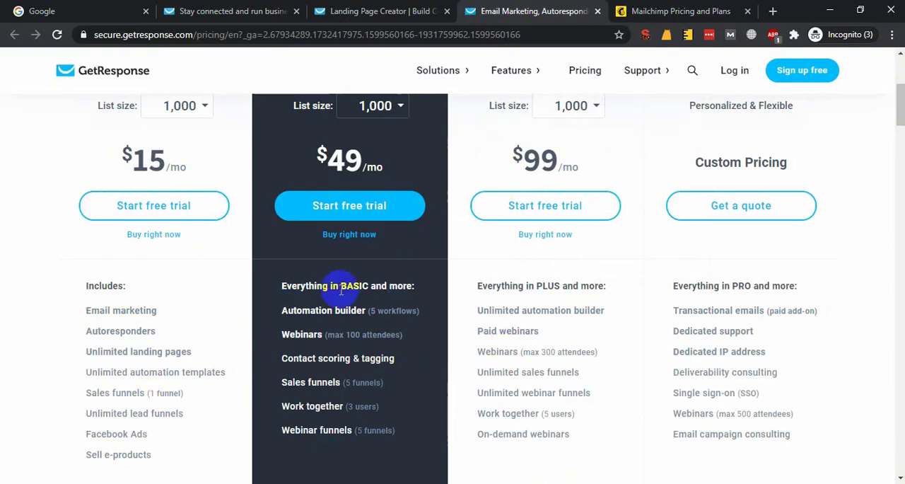
{"action": "left_click", "coordinate": [638, 11]}
{"action": "scroll", "coordinate": [227, 307], "scroll_direction": "down", "scroll_amount": 4}
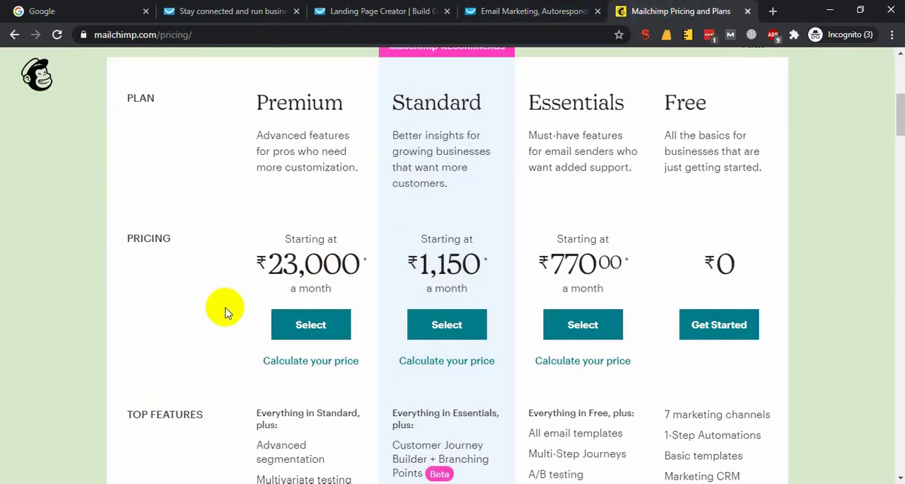
{"action": "scroll", "coordinate": [309, 319], "scroll_direction": "down", "scroll_amount": 3}
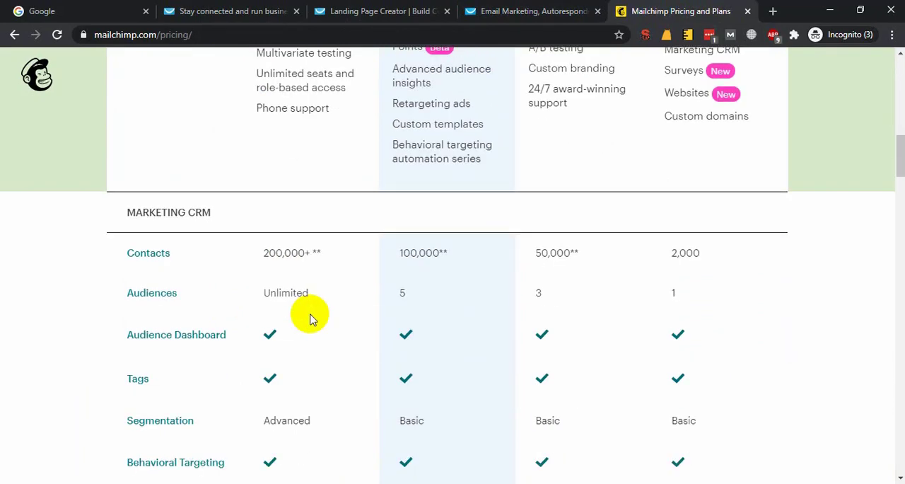
{"action": "scroll", "coordinate": [314, 319], "scroll_direction": "down", "scroll_amount": 2}
{"action": "scroll", "coordinate": [229, 334], "scroll_direction": "up", "scroll_amount": 6}
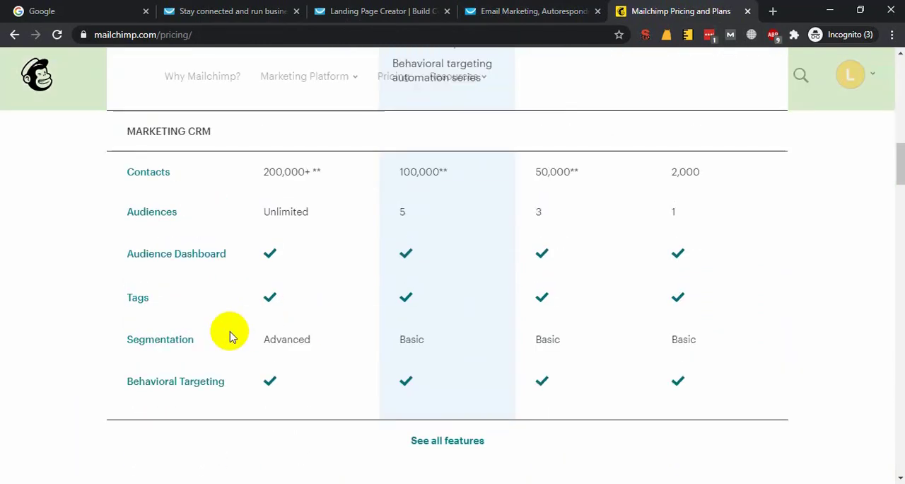
{"action": "left_click", "coordinate": [405, 7]}
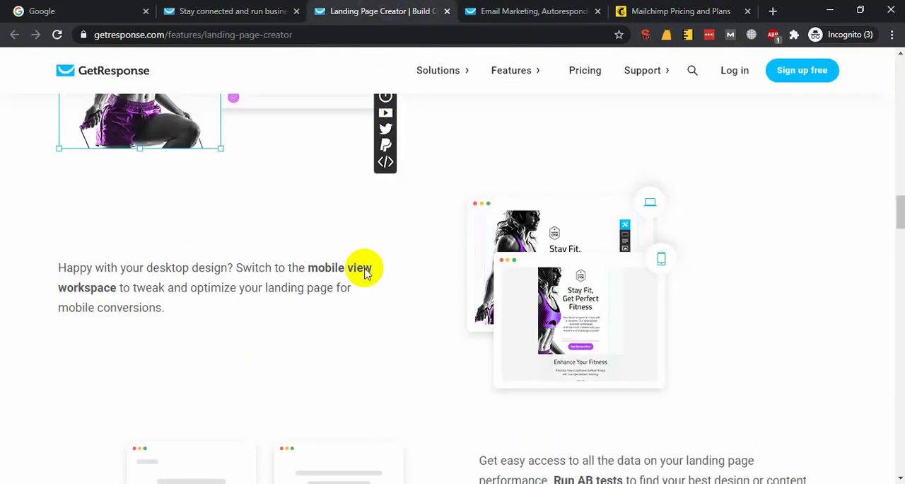
{"action": "left_click", "coordinate": [697, 11]}
Review the introduction of GetResponse's landing page feature page, highlighting the tagline "Stunning pages in just a few clicks".
{"action": "left_click", "coordinate": [366, 8]}
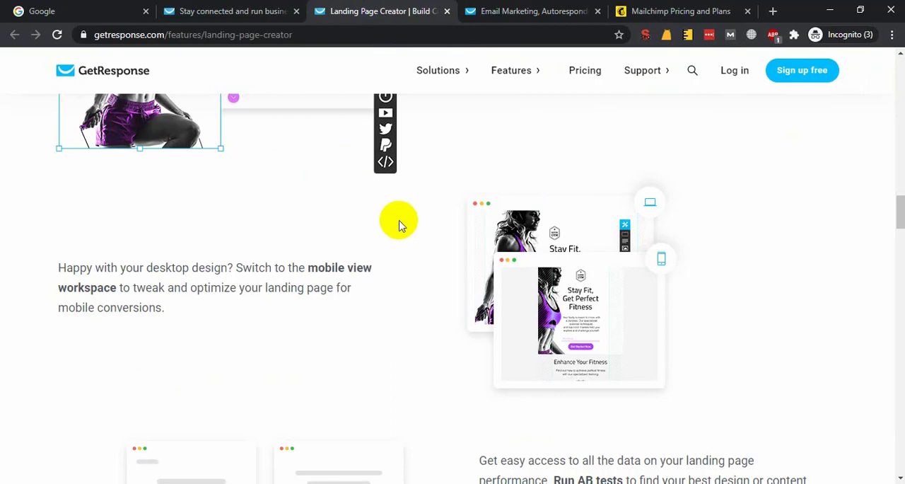
{"action": "scroll", "coordinate": [398, 222], "scroll_direction": "up", "scroll_amount": 9}
{"action": "scroll", "coordinate": [303, 390], "scroll_direction": "up", "scroll_amount": 10}
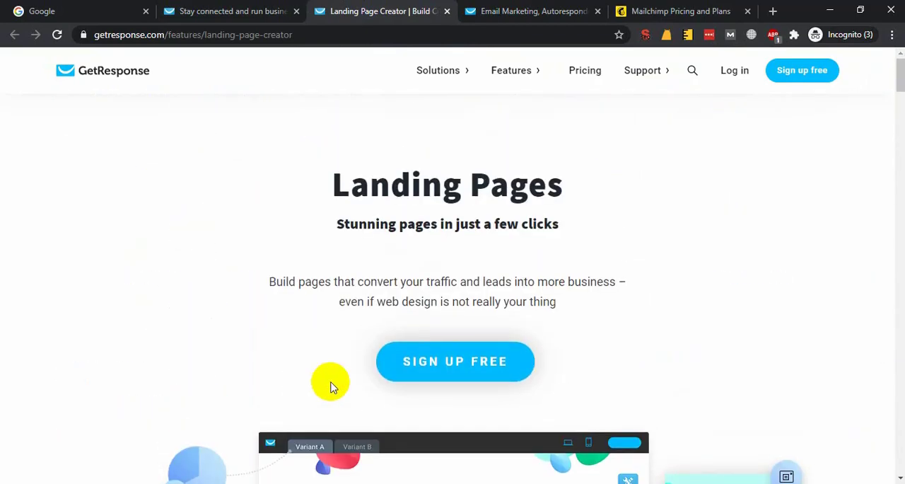
{"action": "triple_click", "coordinate": [425, 301]}
{"action": "left_click", "coordinate": [394, 288]}
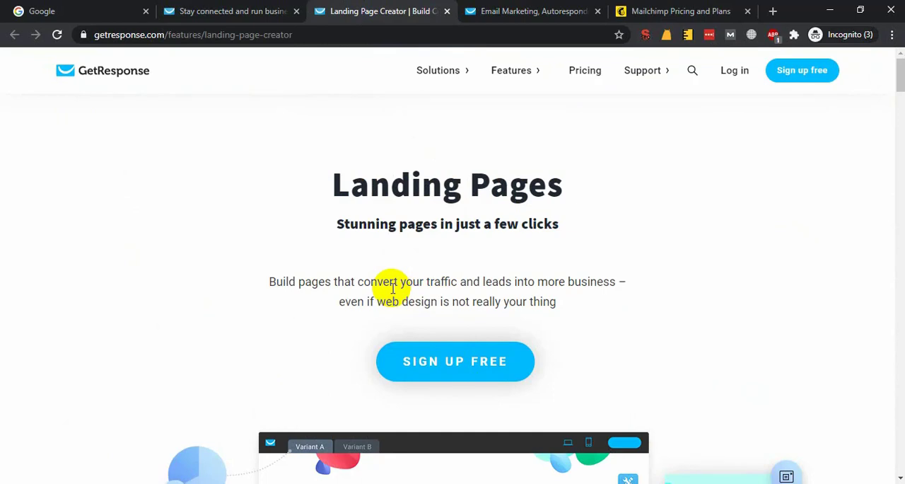
{"action": "double_click", "coordinate": [460, 185]}
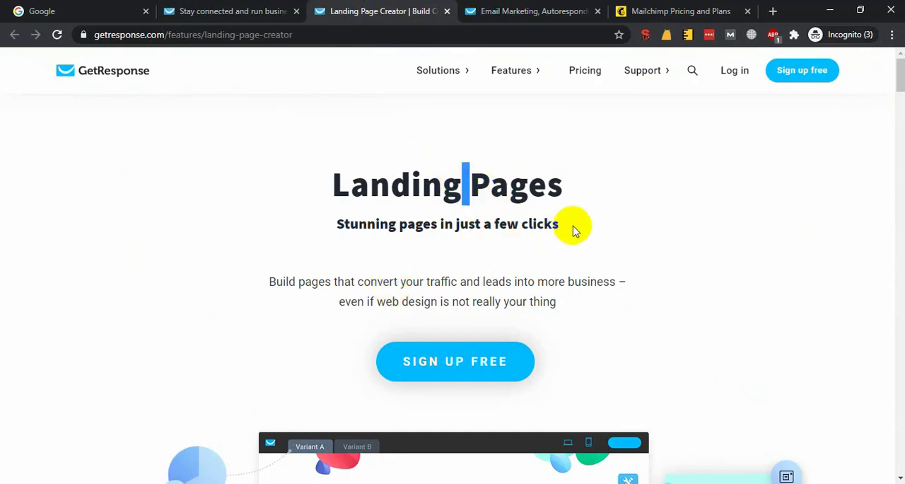
{"action": "left_click_drag", "start_coordinate": [574, 228], "coordinate": [337, 223]}
{"action": "double_click", "coordinate": [337, 223]}
{"action": "left_click", "coordinate": [467, 224]}
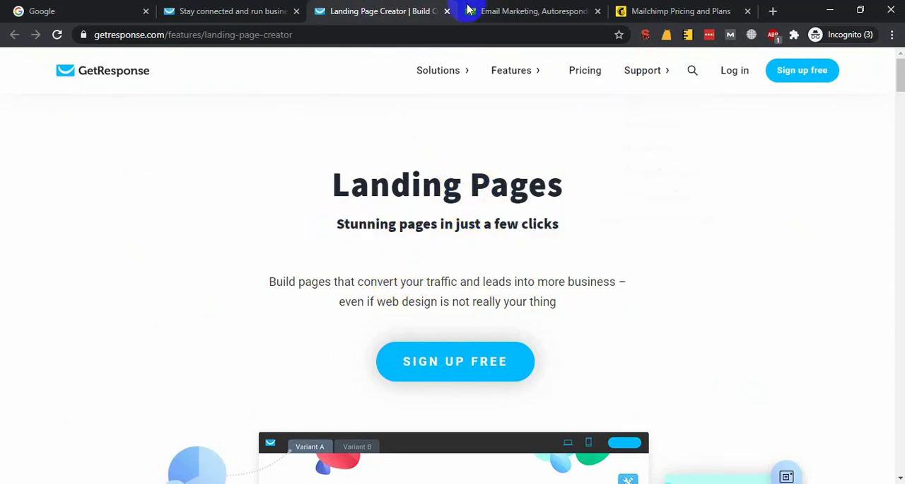
Open the free trial sign-up form from GetResponse's Professional plan.
{"action": "left_click", "coordinate": [467, 9]}
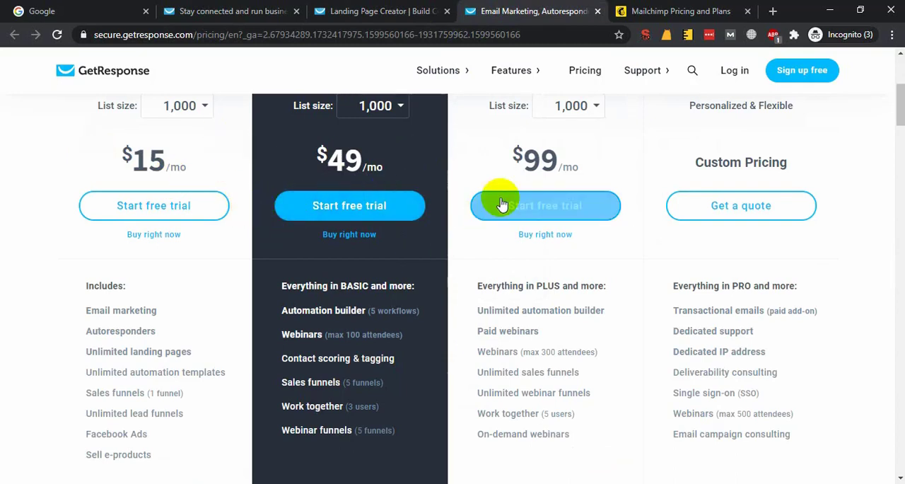
{"action": "left_click", "coordinate": [549, 218]}
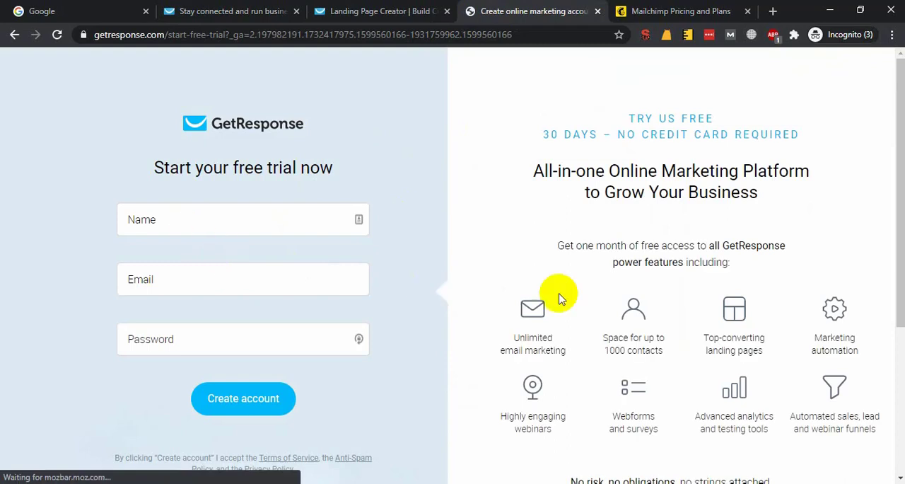
Check which account is signed in on the Google home page and open its Gmail inbox.
{"action": "left_click", "coordinate": [14, 11]}
{"action": "left_click", "coordinate": [874, 69]}
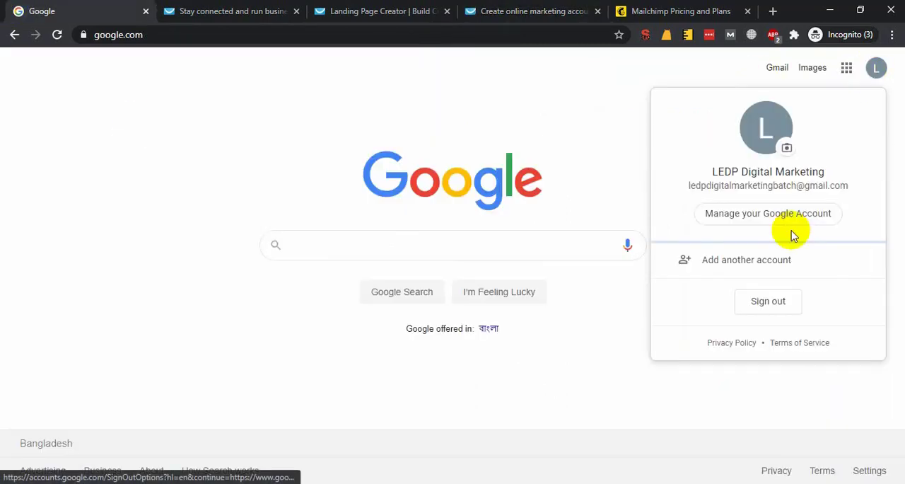
{"action": "left_click", "coordinate": [847, 67]}
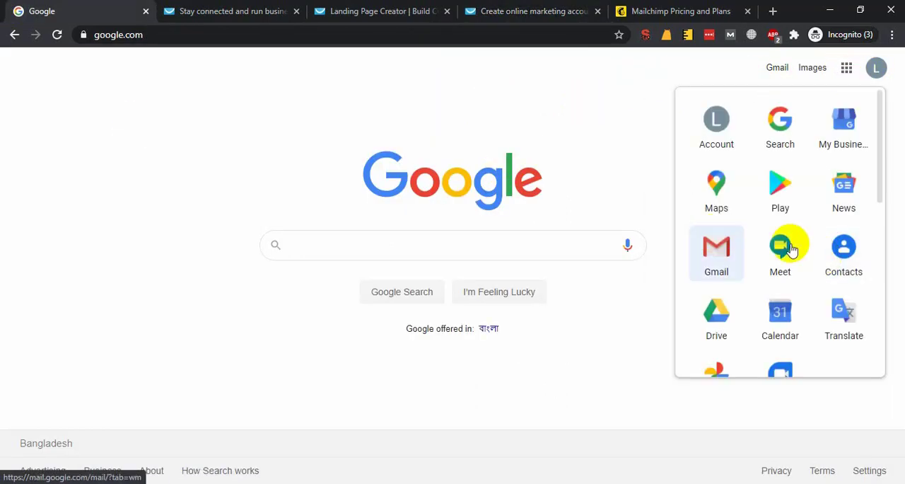
{"action": "left_click", "coordinate": [714, 249]}
Place the GetResponse sign-up page directly after Gmail in the browser and close all the pages following it.
{"action": "left_click", "coordinate": [483, 10]}
{"action": "left_click_drag", "start_coordinate": [482, 10], "coordinate": [216, 9]}
{"action": "right_click", "coordinate": [219, 10]}
{"action": "left_click", "coordinate": [286, 167]}
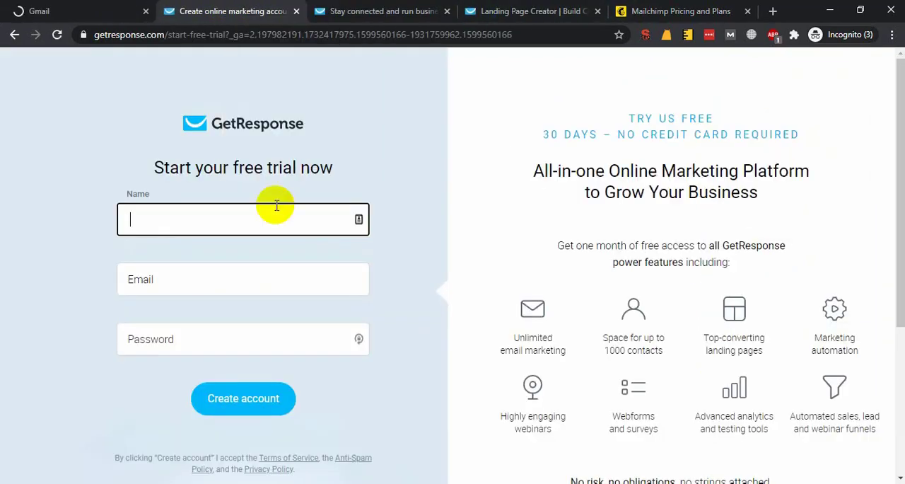
Enter "LEDP DIgital Marketing Batch" as the name in the free trial sign-up form.
{"action": "left_click", "coordinate": [219, 226]}
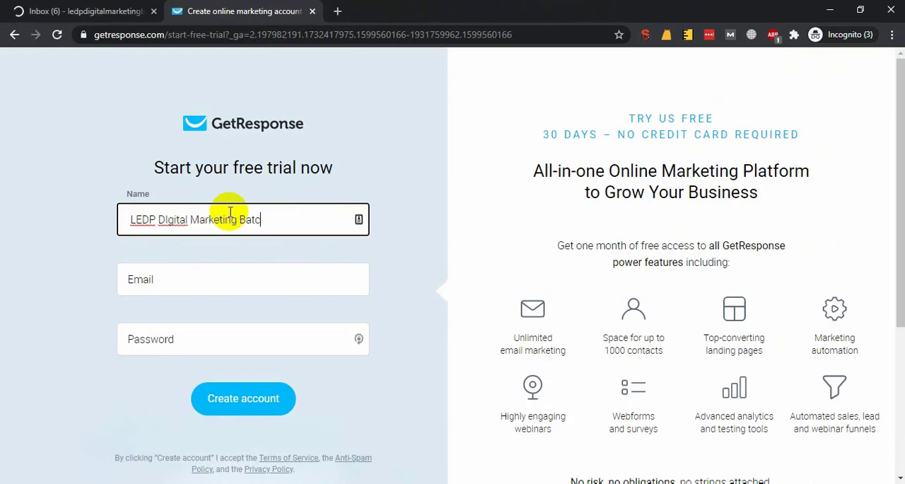
{"action": "key", "text": "Tab"}
{"action": "key", "text": "shift+Tab"}
{"action": "type", "text": "h"}
{"action": "key", "text": "Tab"}
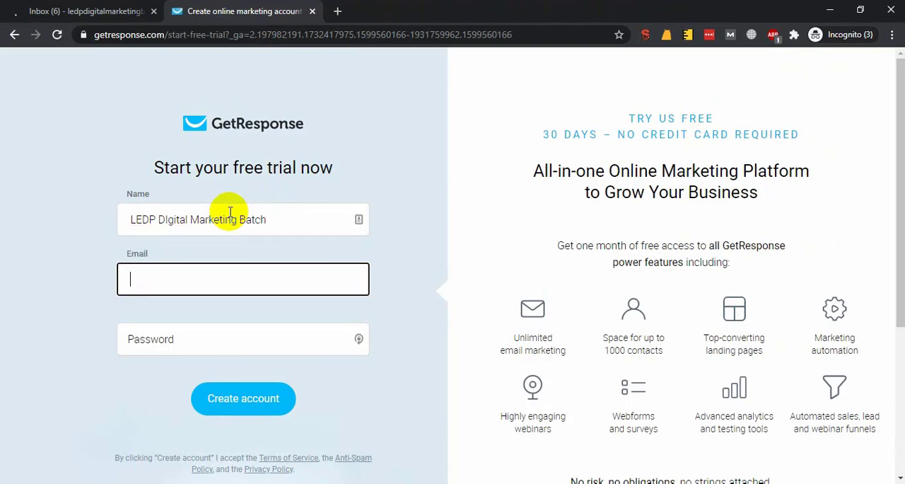
{"action": "key", "text": "Tab"}
Try to transfer the signed-in Gmail account's e-mail address into the sign-up form's Email field.
{"action": "left_click", "coordinate": [188, 269]}
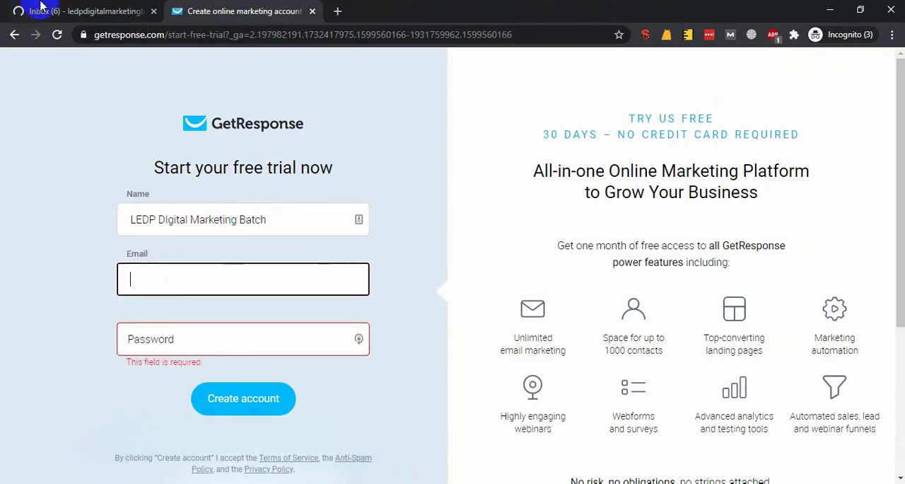
{"action": "left_click", "coordinate": [40, 6]}
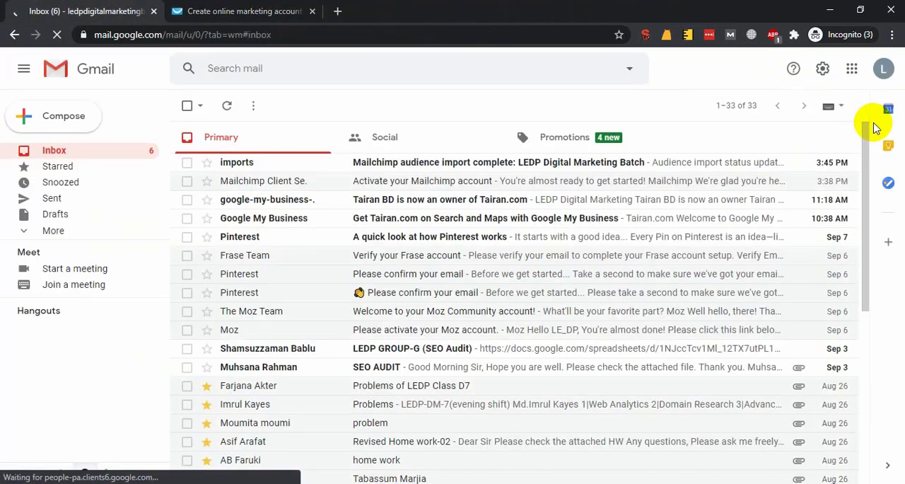
{"action": "left_click", "coordinate": [883, 68]}
{"action": "triple_click", "coordinate": [742, 187]}
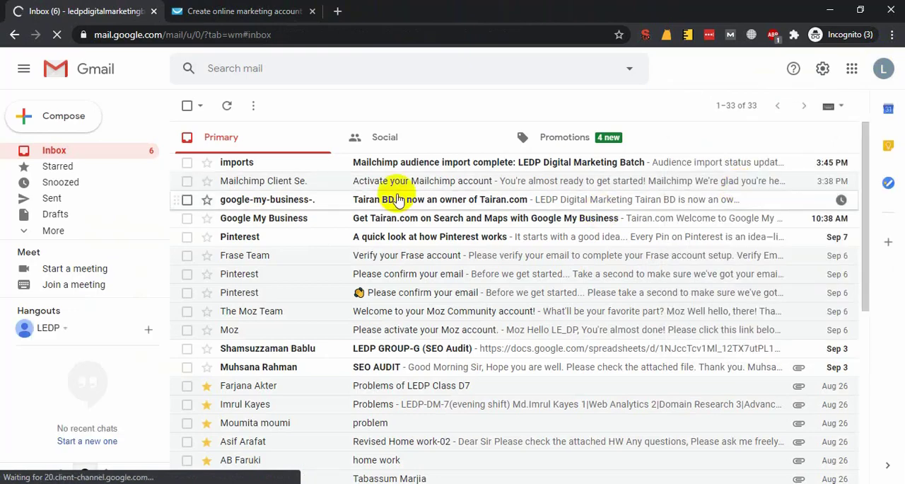
{"action": "left_click", "coordinate": [262, 11]}
{"action": "type", "text": "জেচনে"}
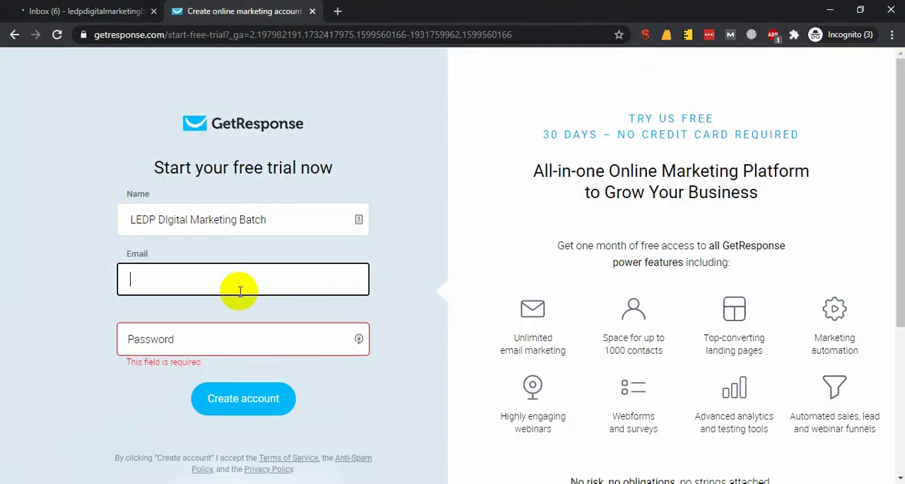
Copy the account's e-mail address from the Gmail account details into the sign-up form's Email field.
{"action": "left_click", "coordinate": [81, 10]}
{"action": "left_click", "coordinate": [884, 68]}
{"action": "triple_click", "coordinate": [742, 188]}
{"action": "right_click", "coordinate": [718, 188]}
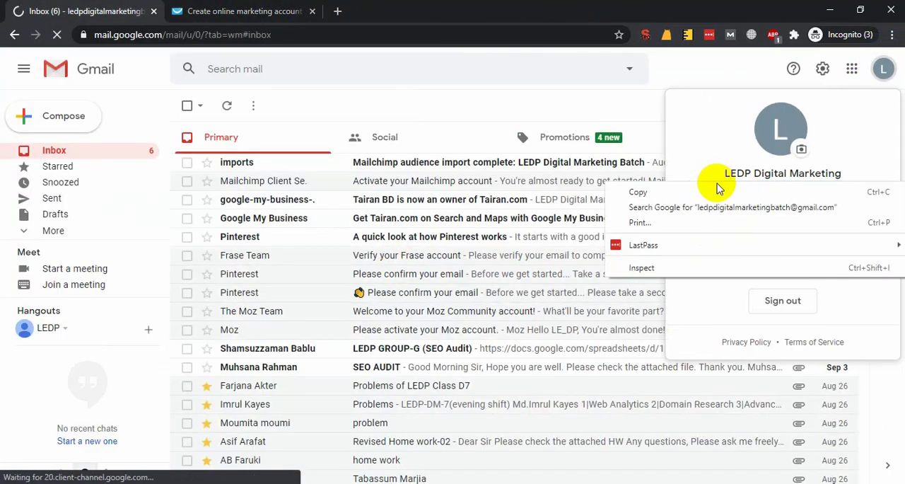
{"action": "left_click", "coordinate": [638, 192]}
{"action": "left_click", "coordinate": [244, 11]}
{"action": "key", "text": "ctrl+v"}
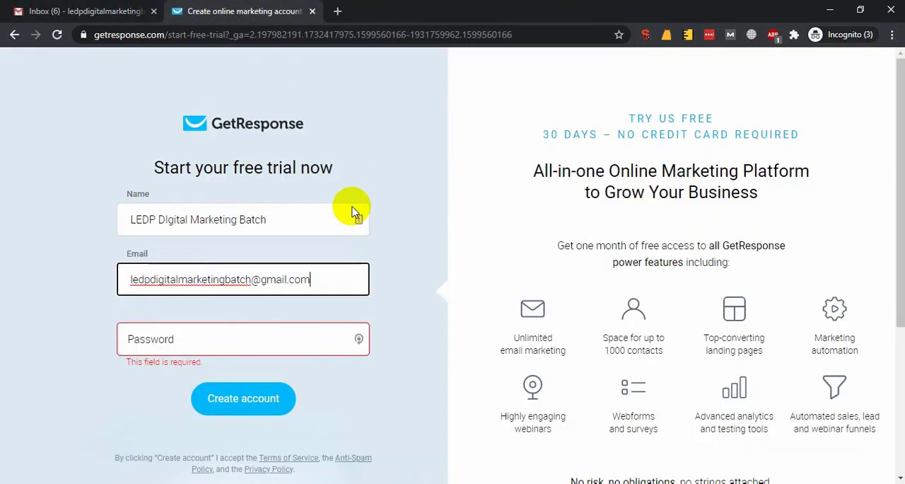
Enter the account password and create the GetResponse trial account.
{"action": "left_click", "coordinate": [244, 338]}
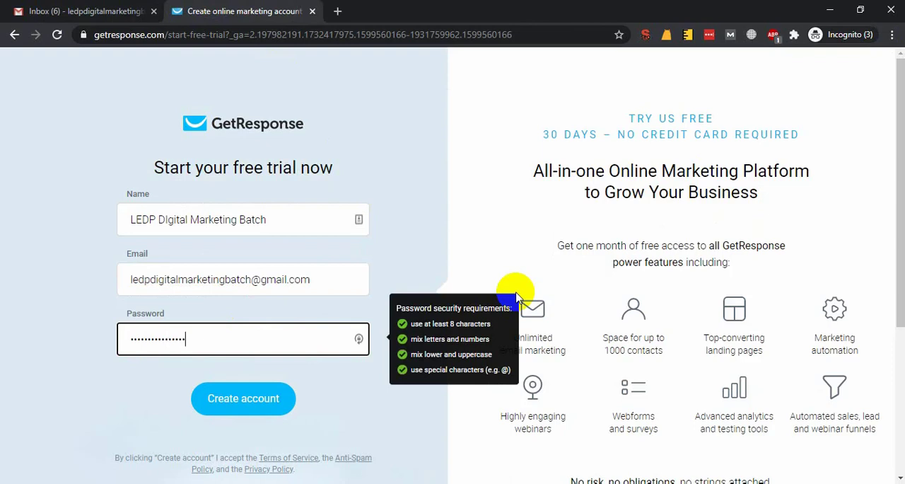
{"action": "left_click", "coordinate": [111, 359]}
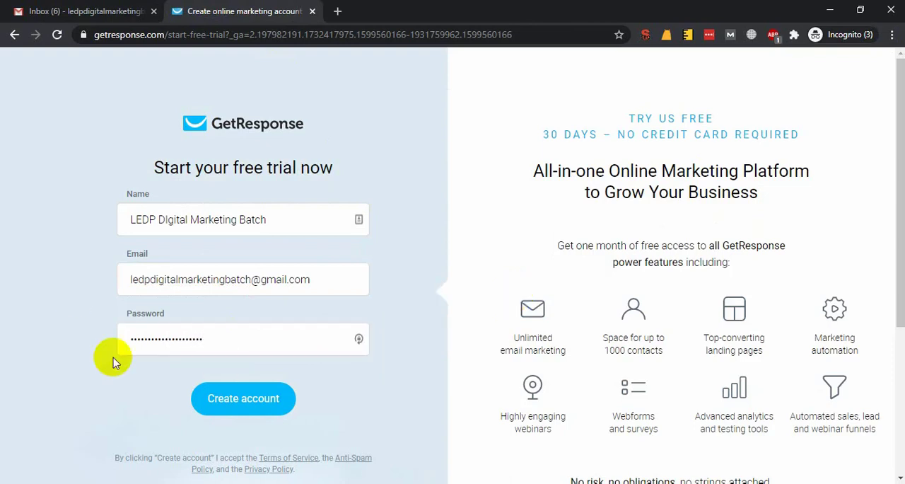
{"action": "left_click", "coordinate": [239, 404]}
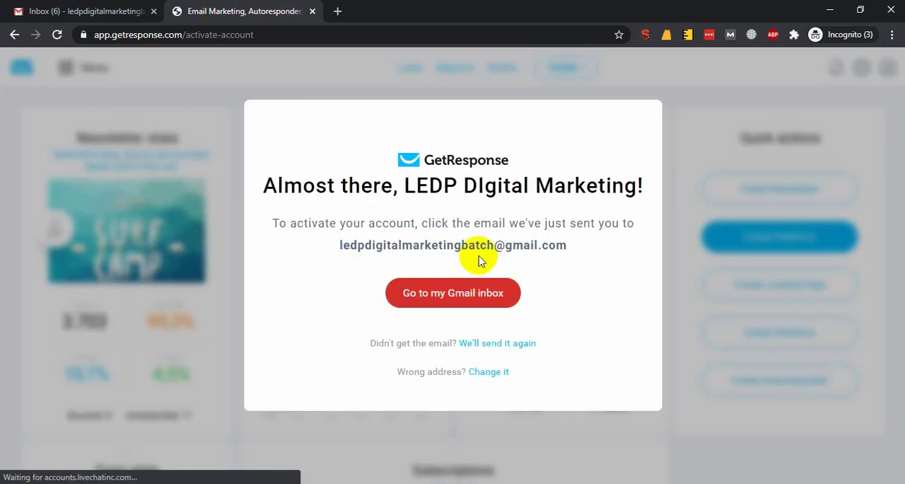
Check the Promotions and Primary categories of the Gmail inbox for the activation e-mail and return to the GetResponse activation page.
{"action": "left_click", "coordinate": [484, 300]}
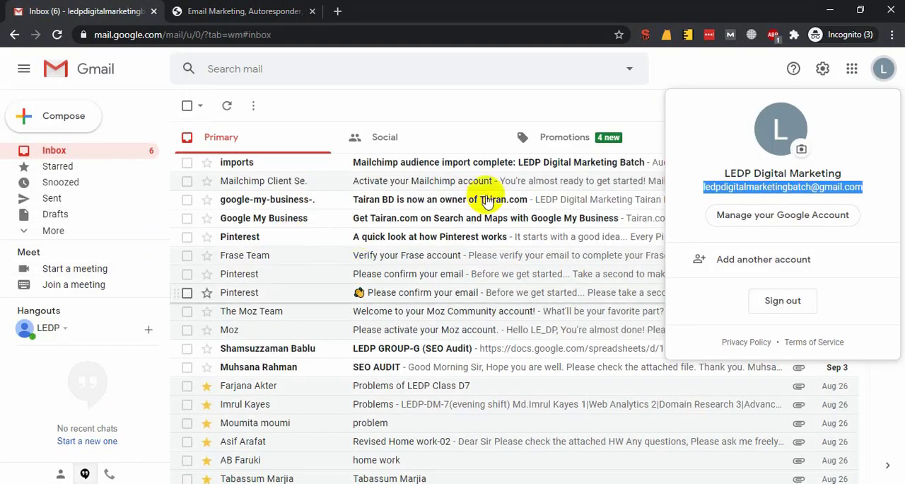
{"action": "left_click", "coordinate": [495, 102]}
{"action": "left_click", "coordinate": [575, 142]}
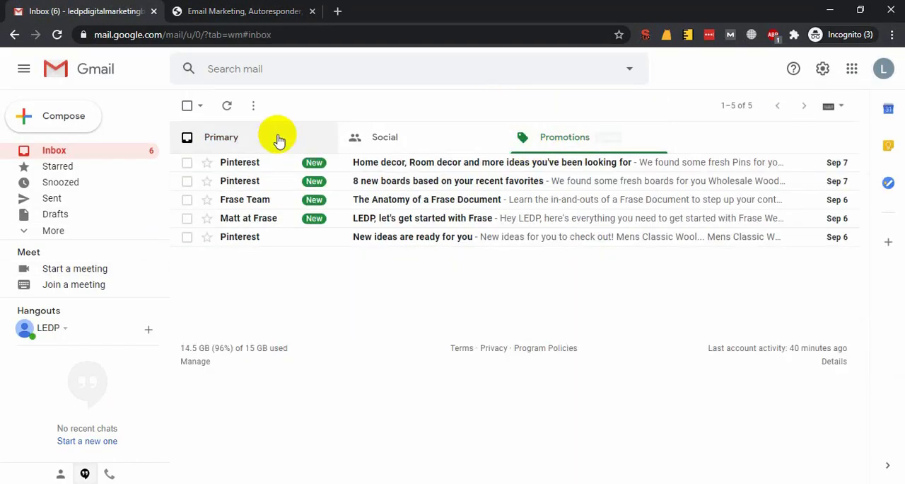
{"action": "left_click", "coordinate": [280, 137]}
{"action": "left_click", "coordinate": [192, 9]}
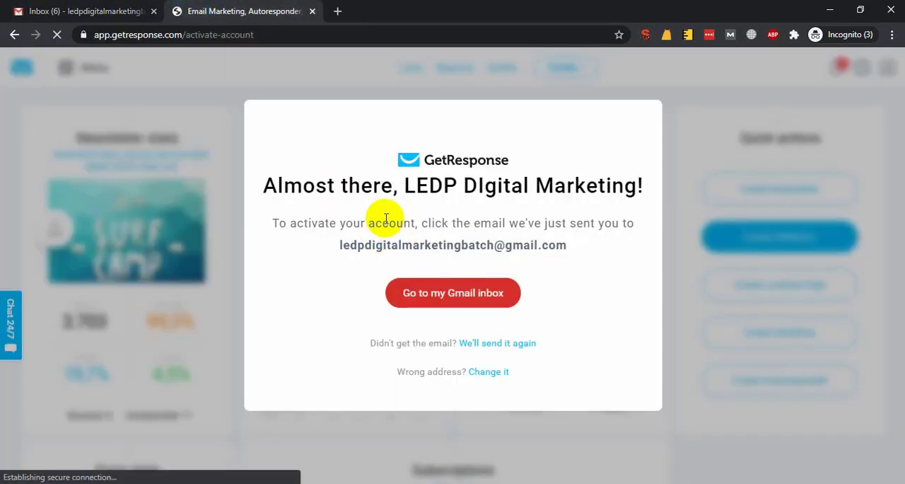
Open the "Please activate your GetResponse account." e-mail in the original Gmail inbox and close the duplicate Gmail page.
{"action": "left_click", "coordinate": [460, 306]}
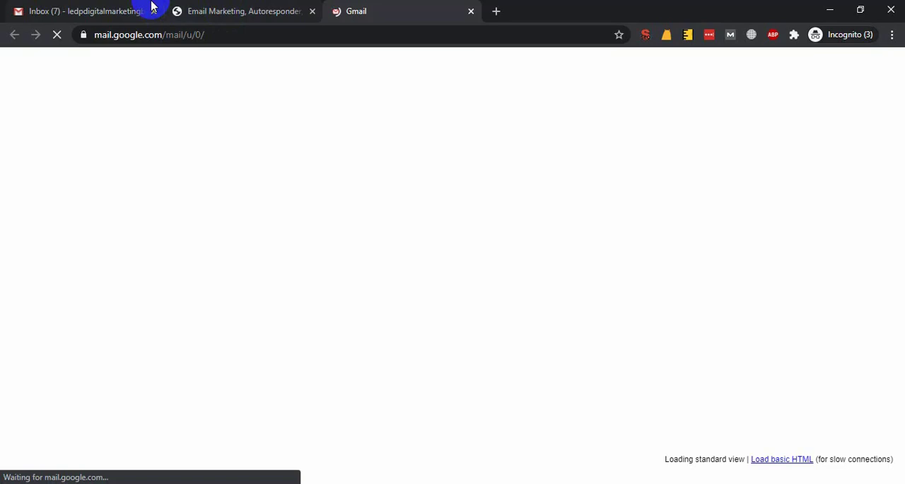
{"action": "left_click", "coordinate": [149, 9]}
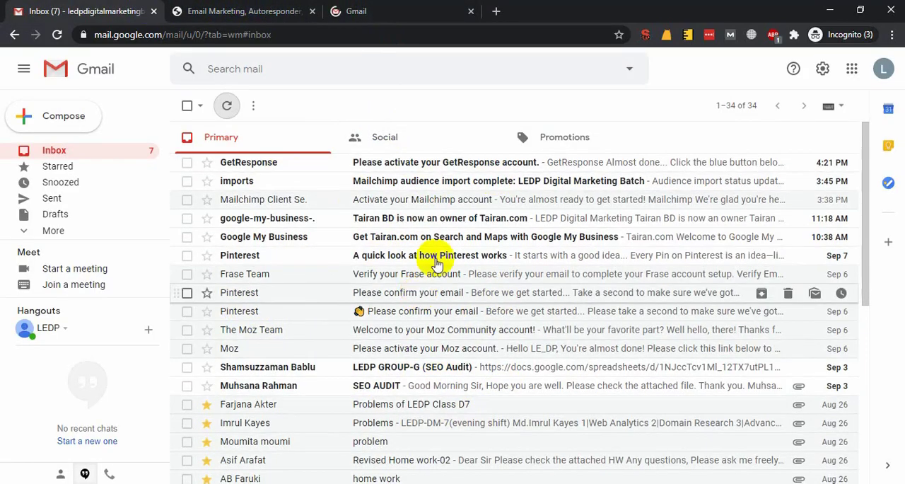
{"action": "left_click", "coordinate": [331, 162]}
{"action": "left_click", "coordinate": [471, 11]}
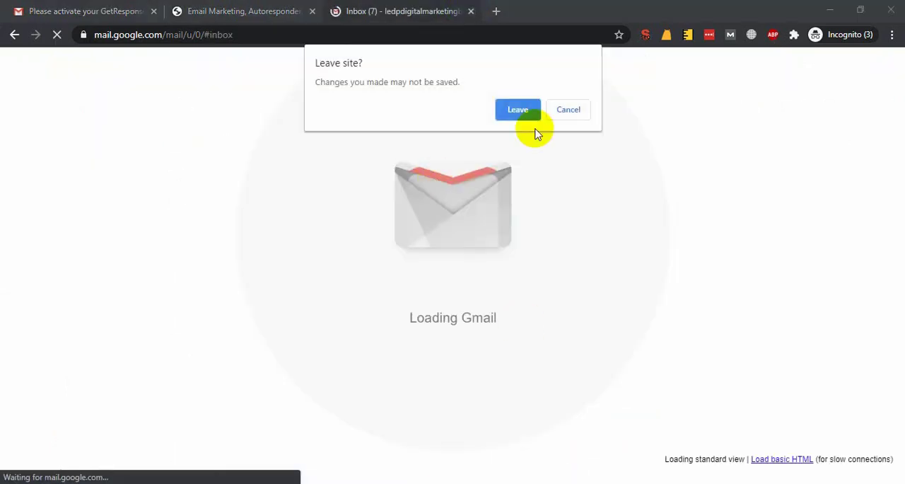
{"action": "left_click", "coordinate": [517, 110]}
Activate the GetResponse account from the e-mail and close the old activation page.
{"action": "left_click", "coordinate": [40, 9]}
{"action": "left_click", "coordinate": [485, 462]}
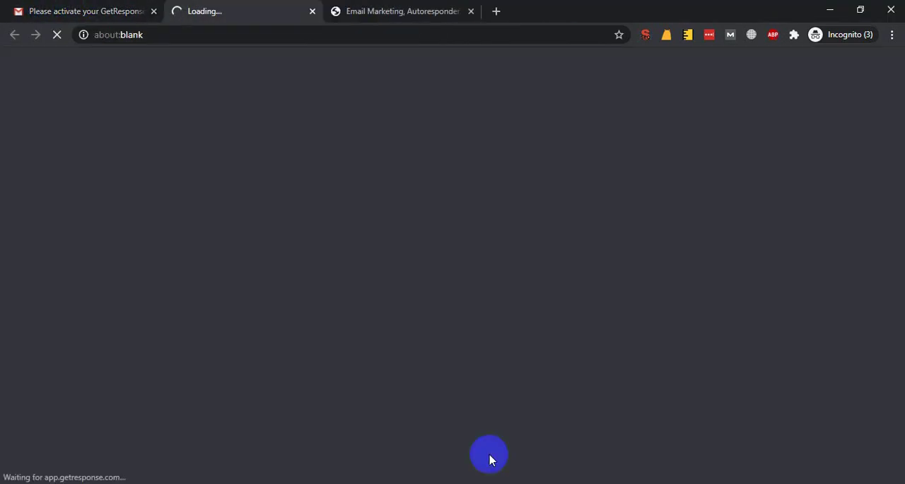
{"action": "right_click", "coordinate": [226, 6]}
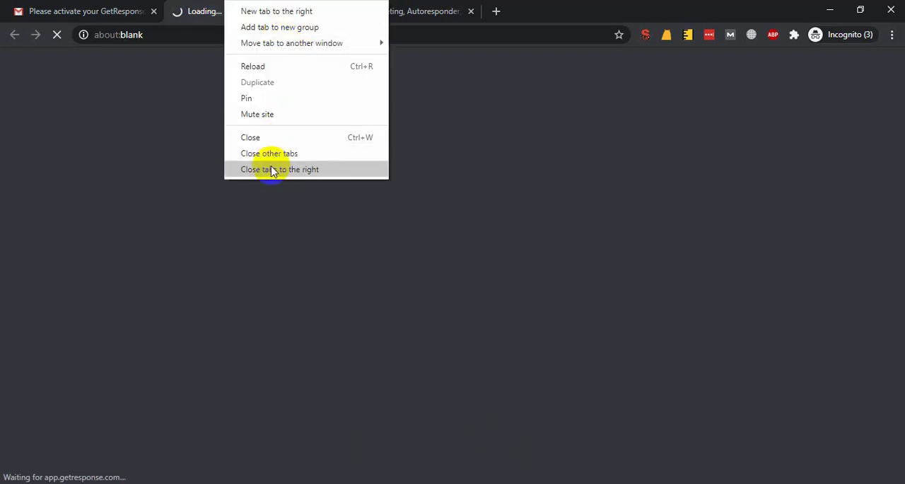
{"action": "left_click", "coordinate": [270, 169]}
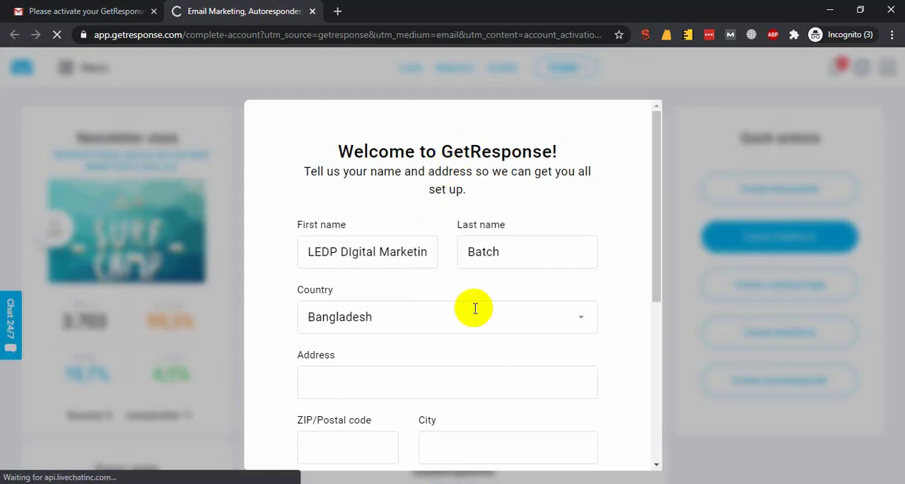
Fill in the street address and postal code in the welcome form, keeping Bangladesh as the country.
{"action": "scroll", "coordinate": [371, 318], "scroll_direction": "down", "scroll_amount": 3}
{"action": "scroll", "coordinate": [375, 283], "scroll_direction": "up", "scroll_amount": 2}
{"action": "left_click", "coordinate": [375, 304]}
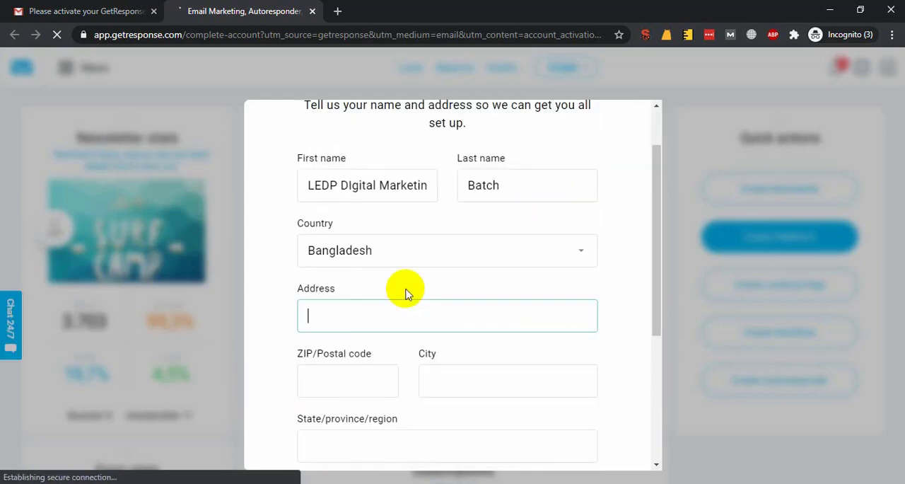
{"action": "scroll", "coordinate": [424, 282], "scroll_direction": "down", "scroll_amount": 3}
{"action": "scroll", "coordinate": [431, 282], "scroll_direction": "up", "scroll_amount": 1}
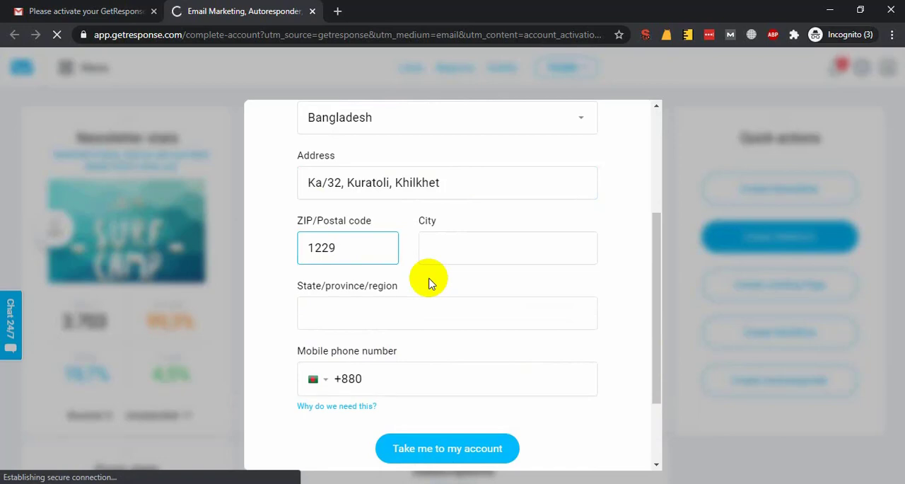
Fill in the city and the state/province/region in the welcome form.
{"action": "left_click", "coordinate": [507, 258]}
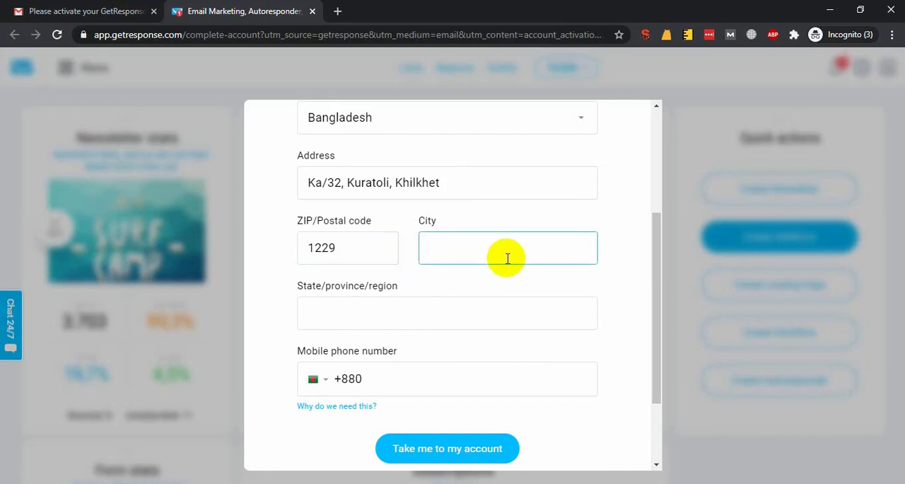
{"action": "type", "text": "Dhaka"}
{"action": "key", "text": "Tab"}
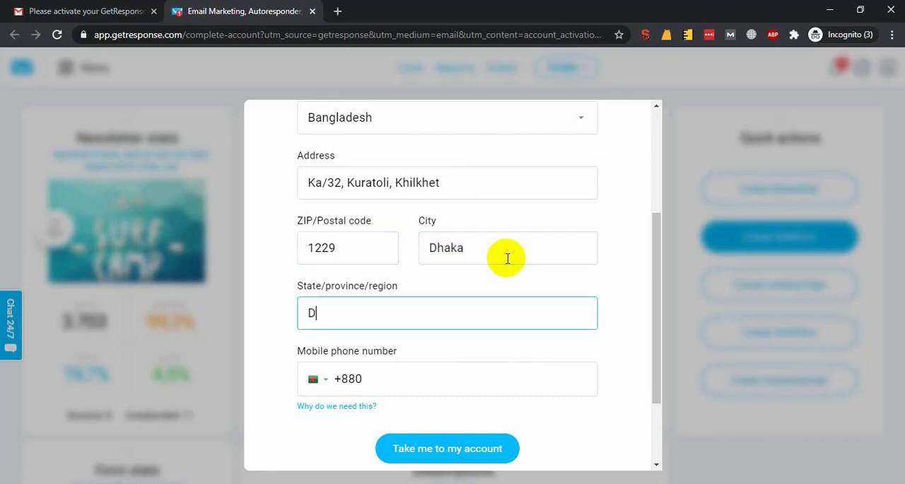
{"action": "type", "text": "Dhaka"}
{"action": "key", "text": "Tab"}
Enter the mobile phone number and submit the completed welcome form.
{"action": "left_click", "coordinate": [390, 384]}
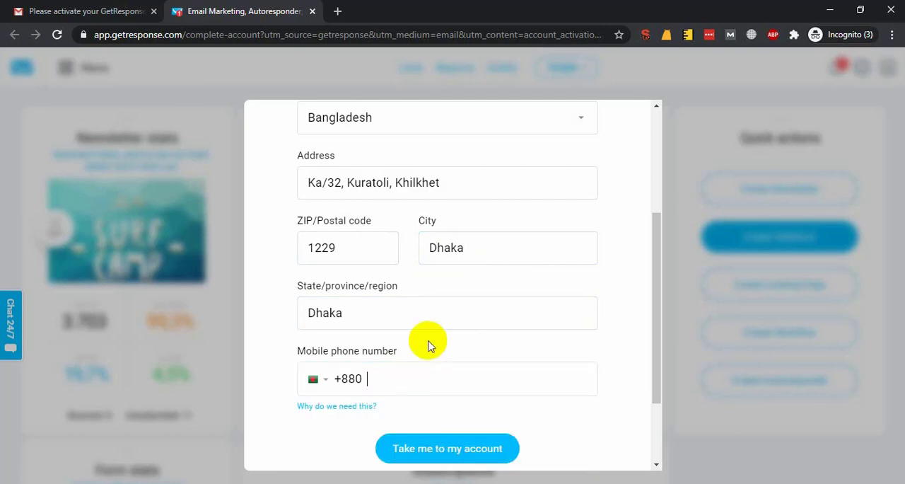
{"action": "scroll", "coordinate": [461, 364], "scroll_direction": "down", "scroll_amount": 3}
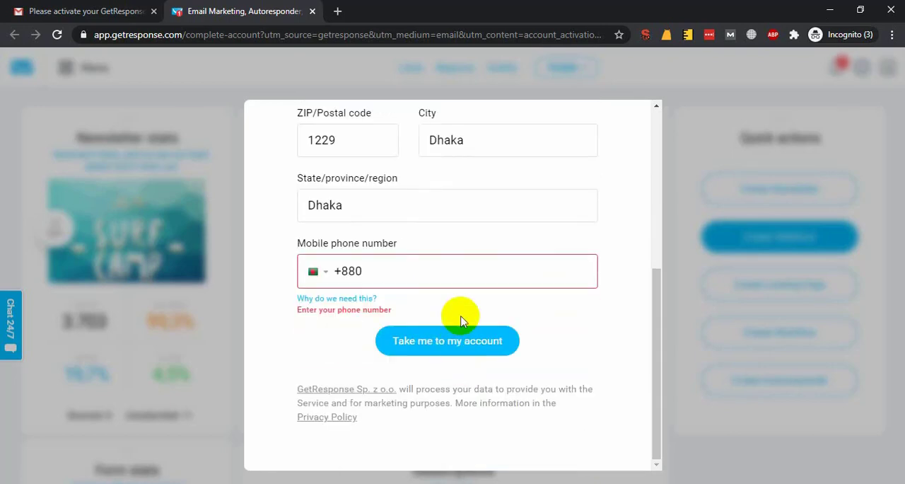
{"action": "left_click", "coordinate": [450, 268]}
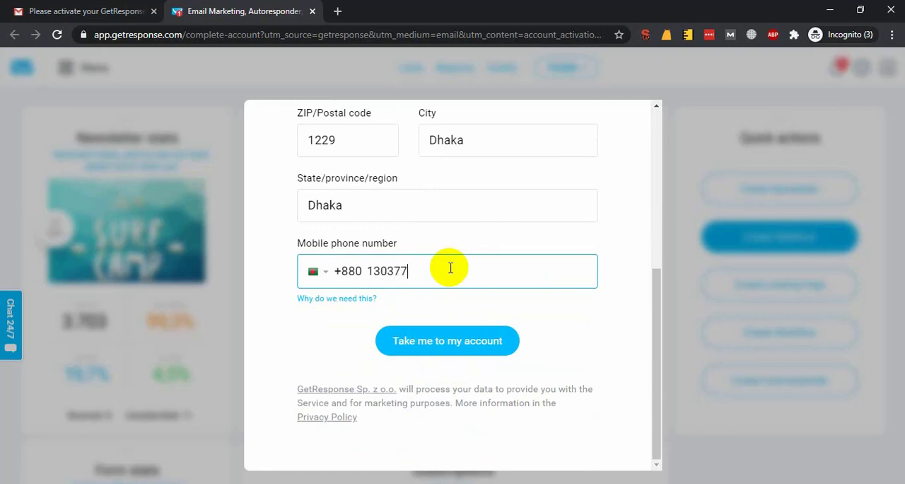
{"action": "left_click", "coordinate": [416, 336]}
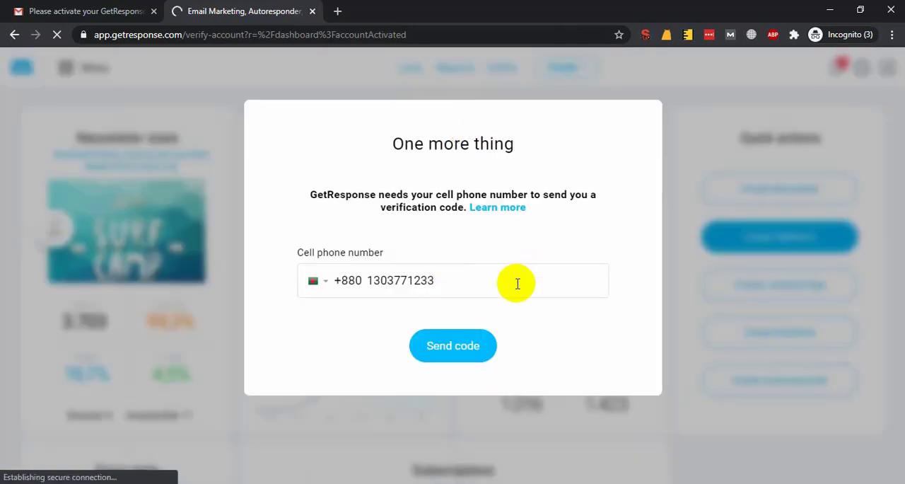
Request a verification code for the cell phone number, enter the received code and verify the account.
{"action": "left_click", "coordinate": [435, 345]}
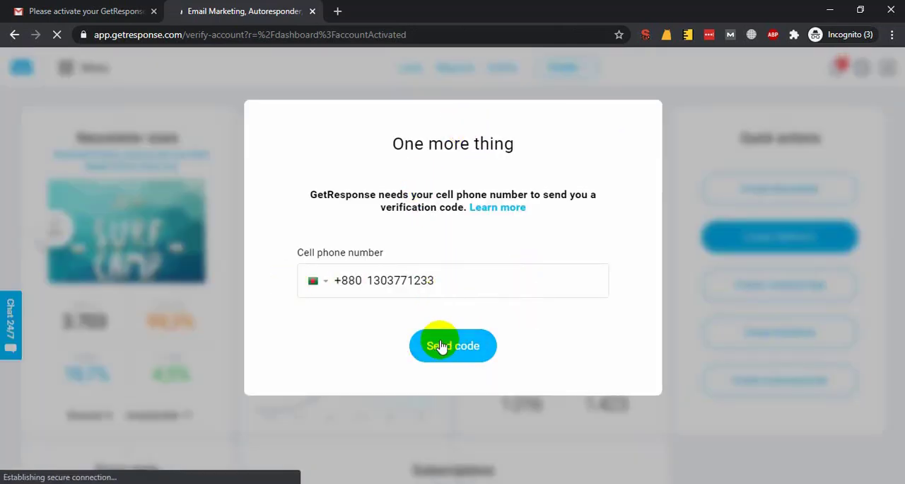
{"action": "left_click", "coordinate": [556, 306]}
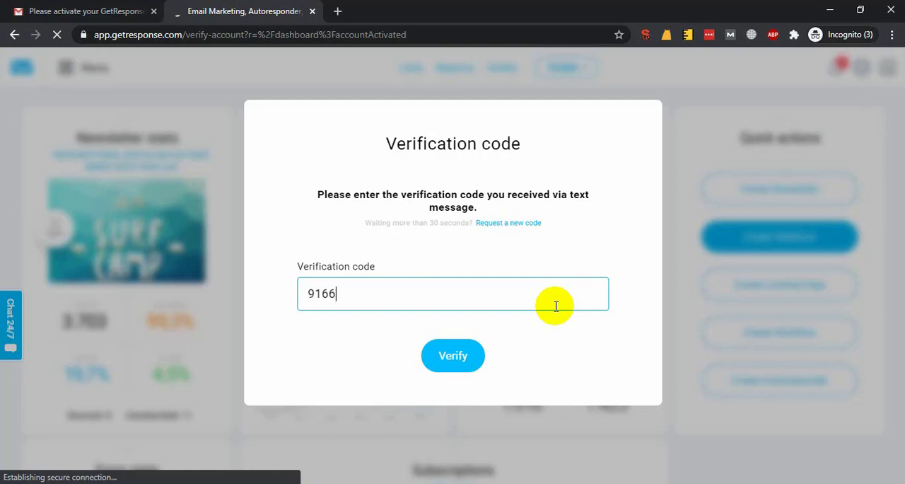
{"action": "left_click", "coordinate": [461, 360]}
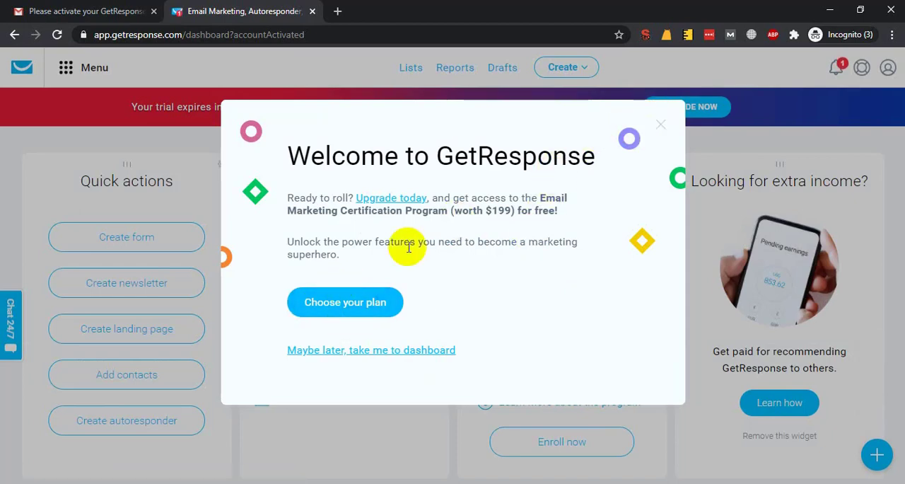
Open the plan selection page, close it again and dismiss the welcome message on the dashboard.
{"action": "left_click", "coordinate": [351, 302]}
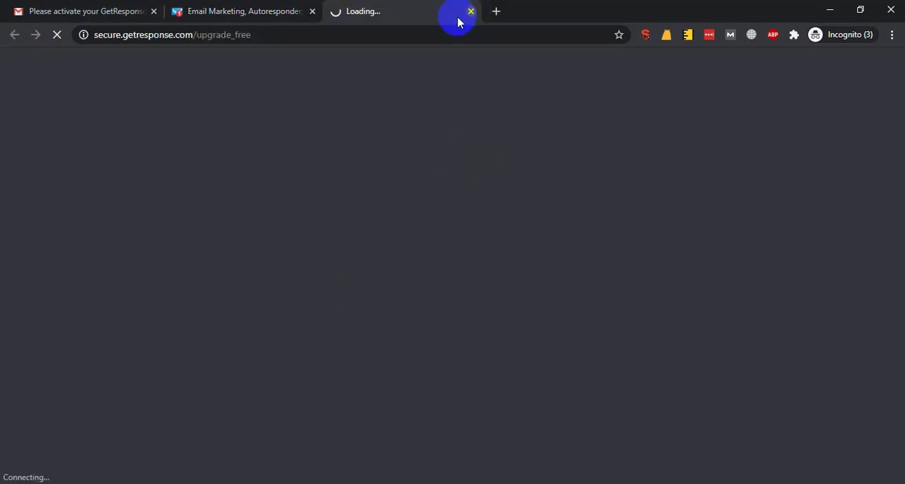
{"action": "left_click", "coordinate": [470, 11]}
{"action": "left_click", "coordinate": [661, 127]}
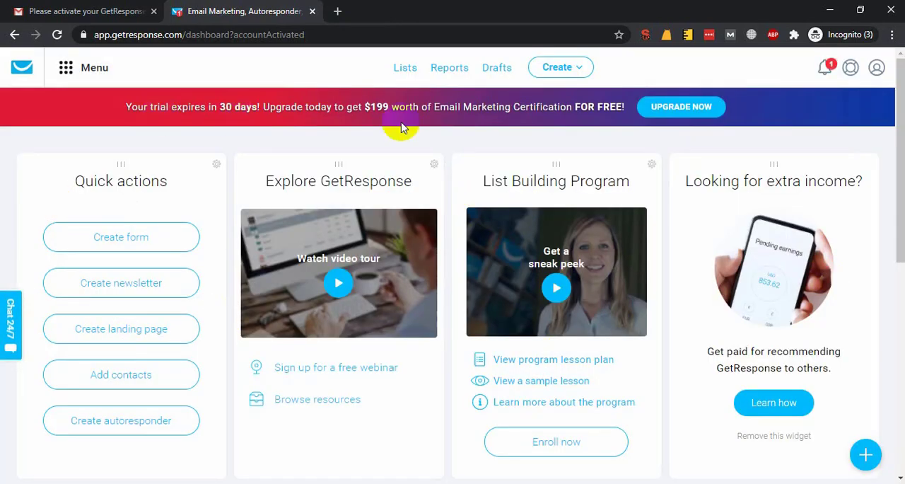
{"action": "left_click", "coordinate": [286, 114]}
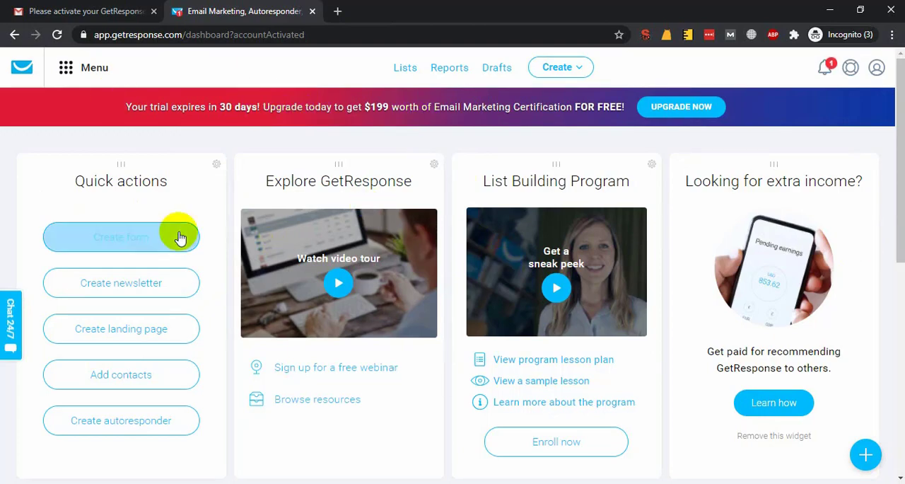
{"action": "scroll", "coordinate": [166, 278], "scroll_direction": "down", "scroll_amount": 4}
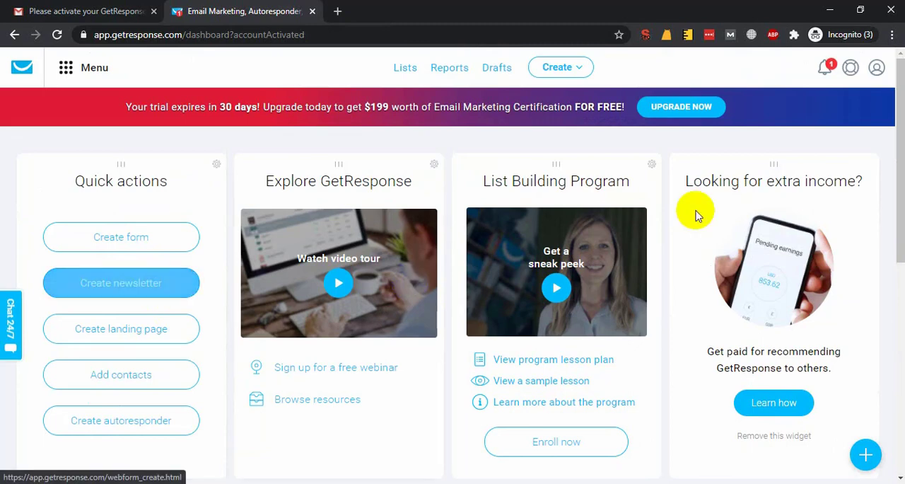
Start a new newsletter and check the available "From" and reply-to email address choices.
{"action": "left_click", "coordinate": [574, 68]}
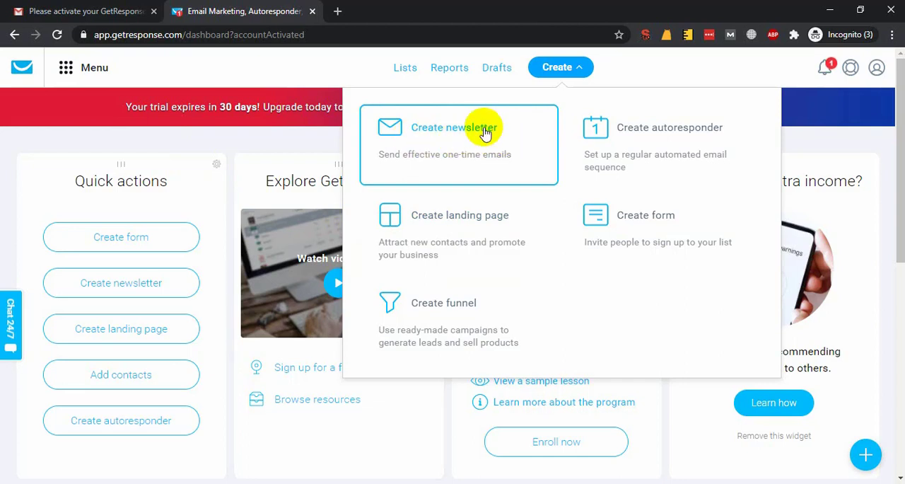
{"action": "left_click", "coordinate": [481, 134]}
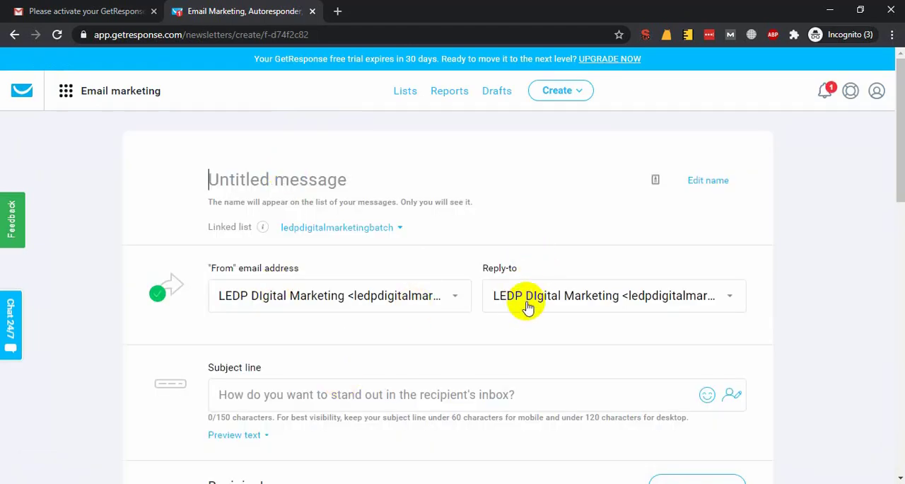
{"action": "scroll", "coordinate": [279, 311], "scroll_direction": "down", "scroll_amount": 1}
{"action": "left_click", "coordinate": [347, 219]}
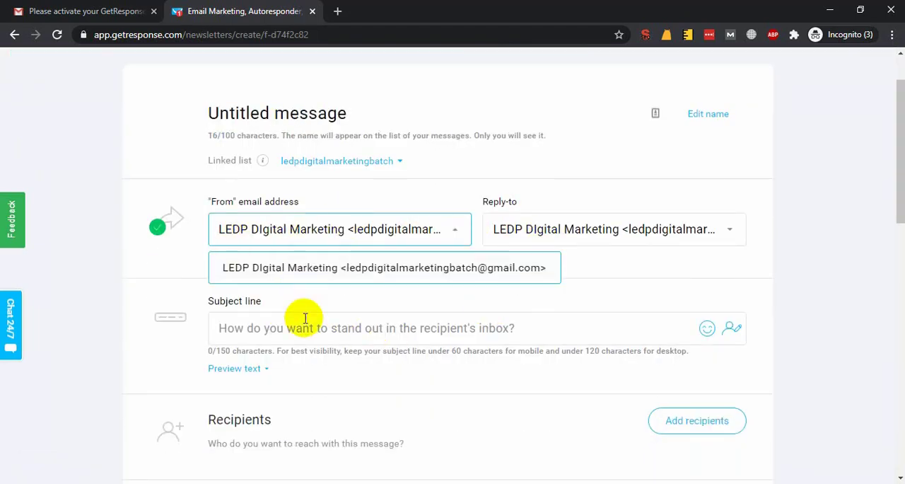
{"action": "left_click", "coordinate": [600, 238]}
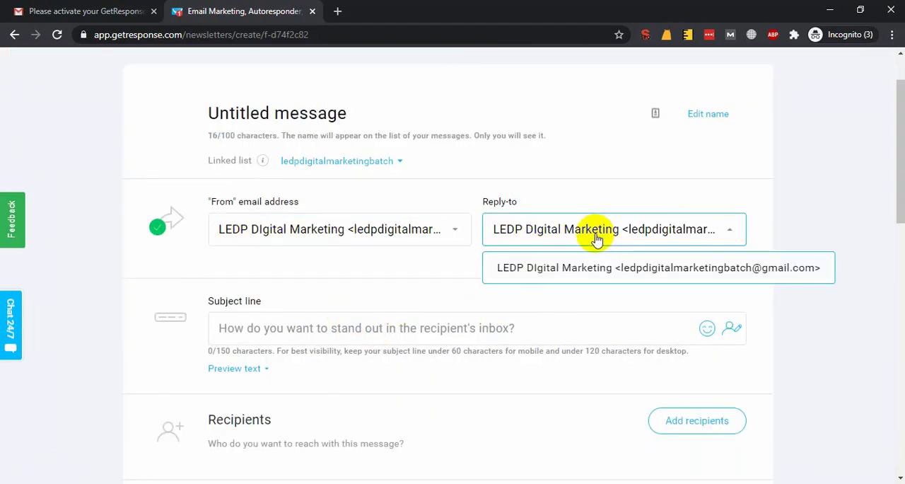
{"action": "left_click", "coordinate": [597, 239]}
{"action": "left_click", "coordinate": [280, 229]}
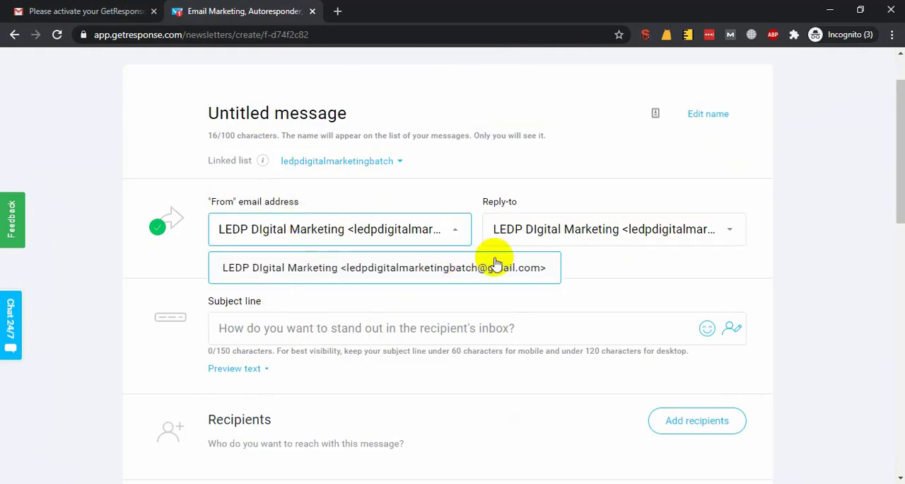
{"action": "left_click", "coordinate": [496, 264]}
{"action": "left_click", "coordinate": [565, 240]}
Look over the newsletter form's subject line, recipients, and design and content sections.
{"action": "left_click", "coordinate": [304, 325]}
{"action": "scroll", "coordinate": [377, 318], "scroll_direction": "down", "scroll_amount": 1}
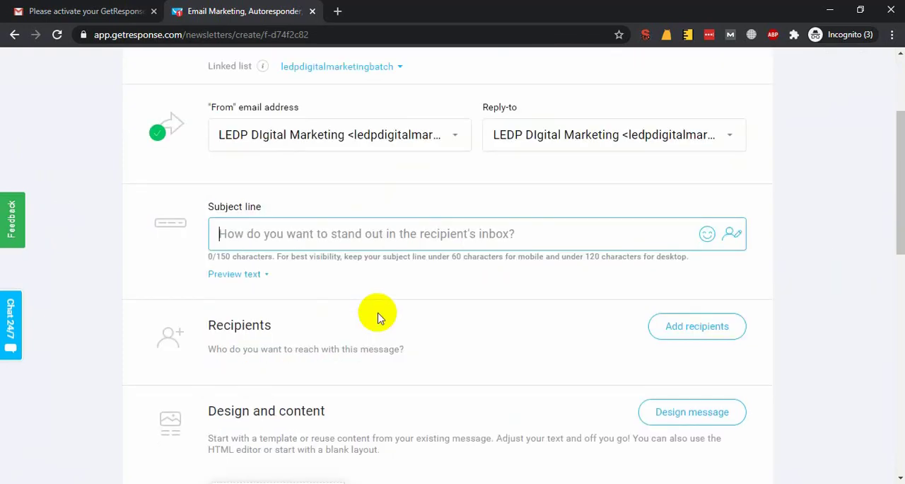
{"action": "scroll", "coordinate": [448, 303], "scroll_direction": "down", "scroll_amount": 3}
{"action": "scroll", "coordinate": [596, 269], "scroll_direction": "up", "scroll_amount": 2}
{"action": "scroll", "coordinate": [249, 262], "scroll_direction": "up", "scroll_amount": 2}
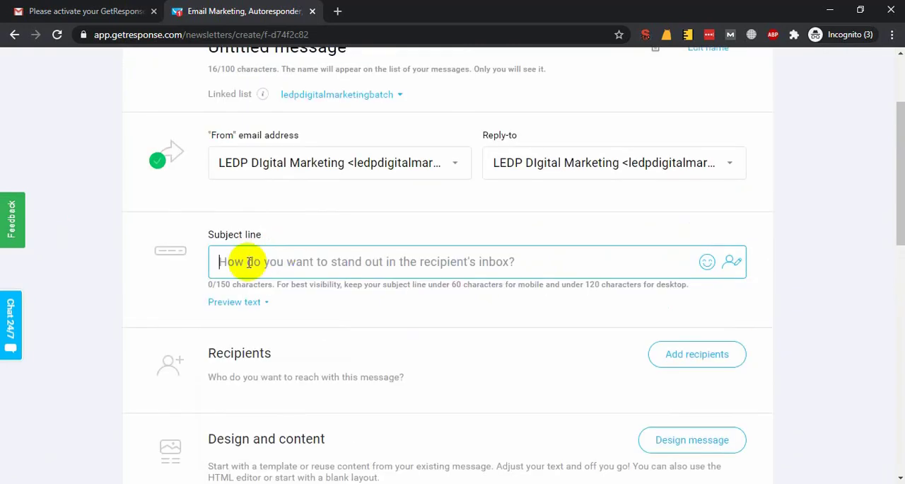
{"action": "scroll", "coordinate": [389, 268], "scroll_direction": "up", "scroll_amount": 2}
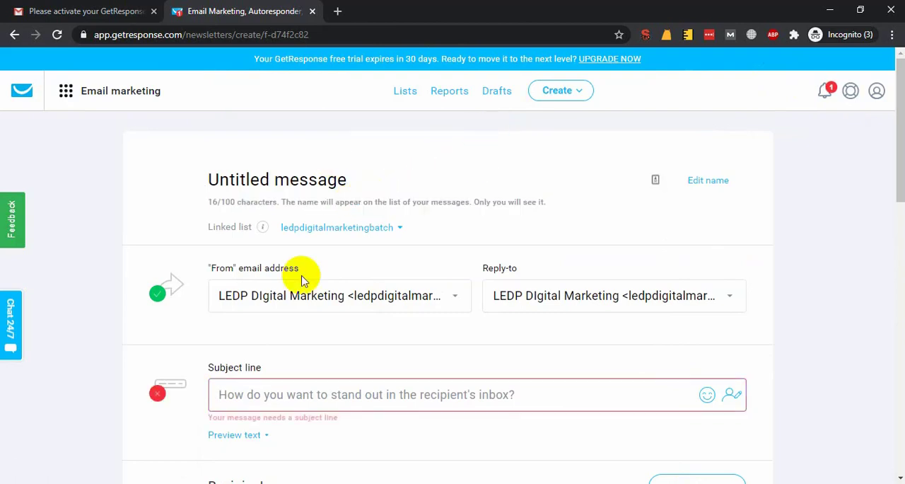
Create another new newsletter and set its subject line to "FREE COURSE - Bangladesh ICT Ministry LEDP Project".
{"action": "left_click", "coordinate": [566, 92]}
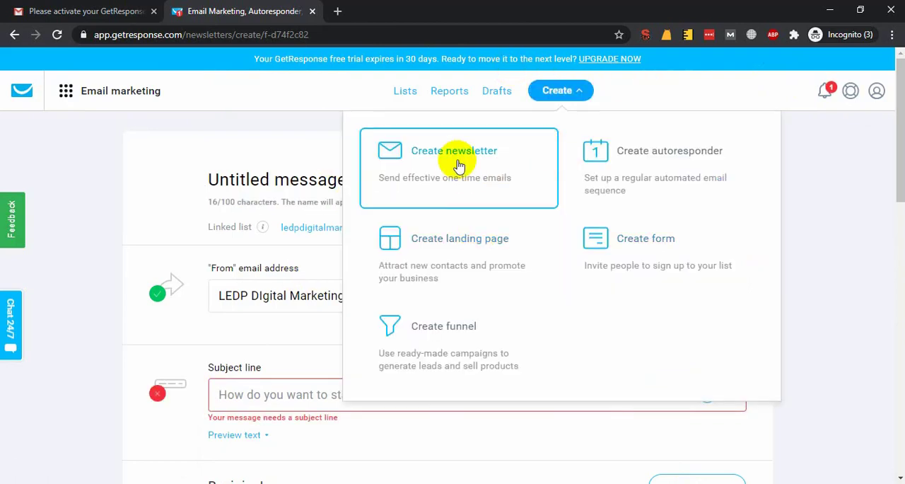
{"action": "left_click", "coordinate": [372, 163]}
{"action": "scroll", "coordinate": [316, 263], "scroll_direction": "down", "scroll_amount": 4}
{"action": "scroll", "coordinate": [309, 161], "scroll_direction": "up", "scroll_amount": 1}
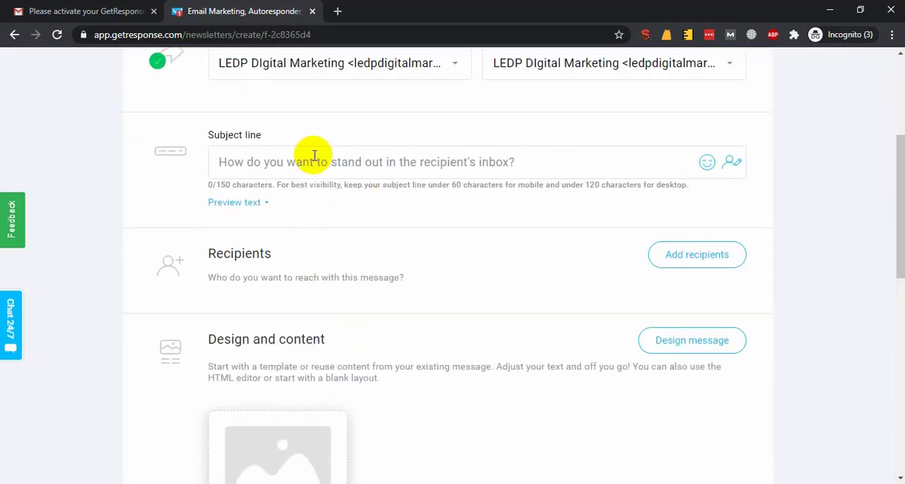
{"action": "left_click", "coordinate": [244, 193]}
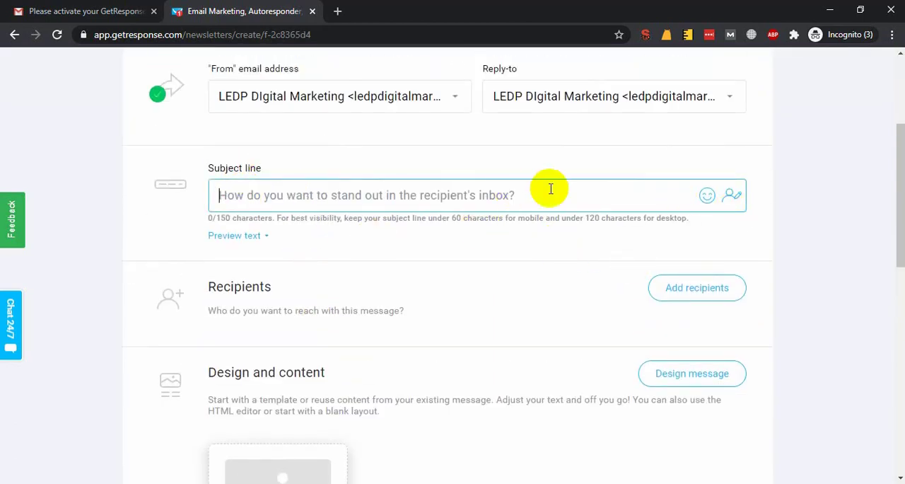
{"action": "type", "text": "Fr"}
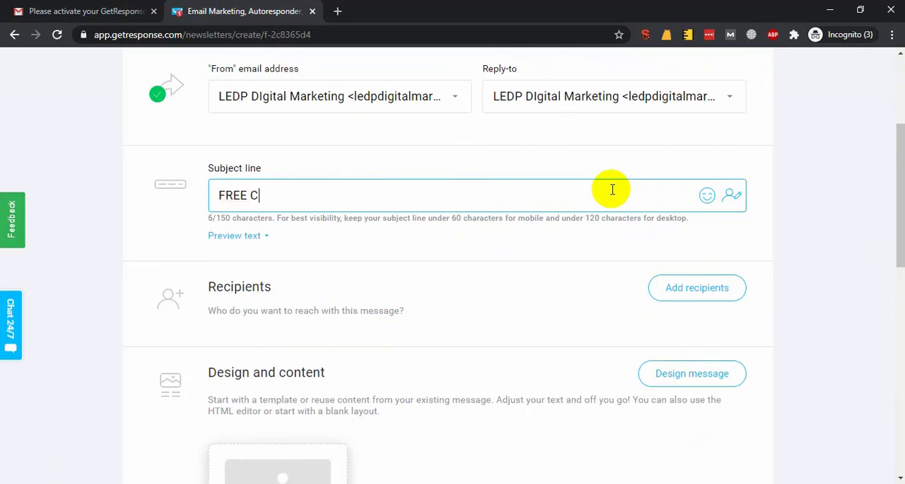
{"action": "type", "text": "EE COURSE - Bangladesh ICT Ministry LEDP Pro"}
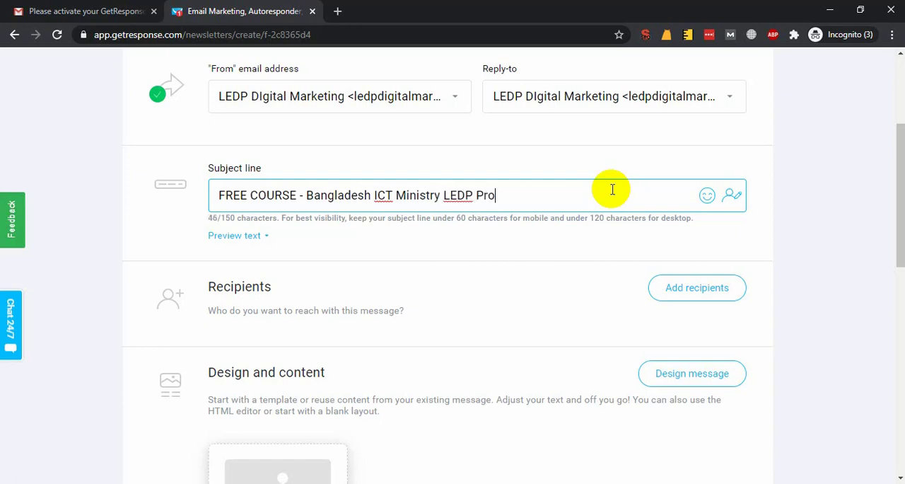
{"action": "type", "text": "t"}
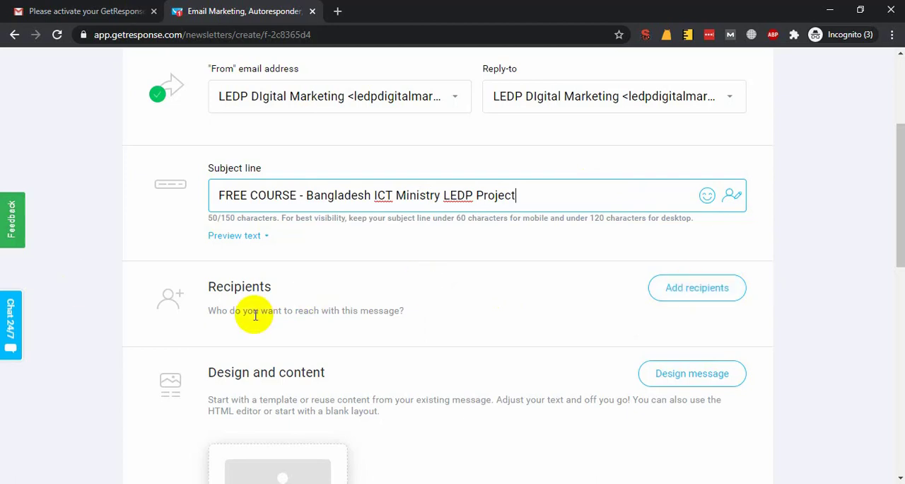
Select all lists as the newsletter's recipients, but cancel instead of adding them.
{"action": "left_click", "coordinate": [693, 293]}
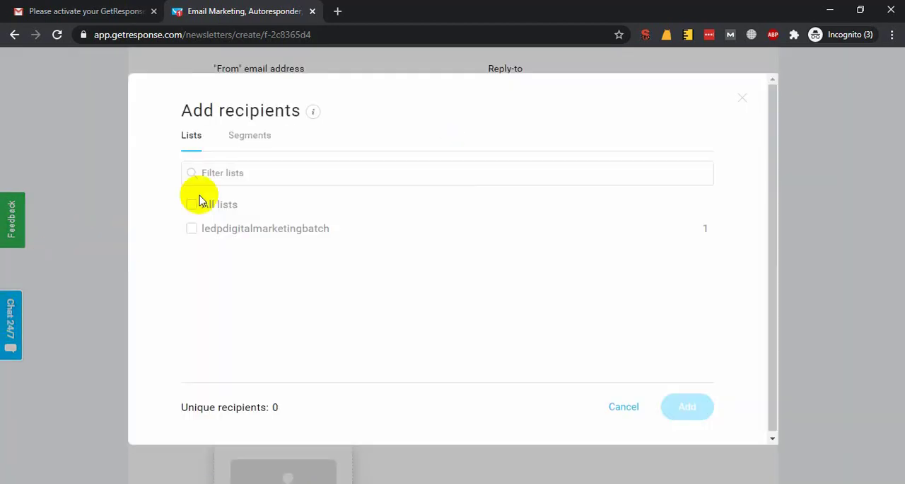
{"action": "left_click", "coordinate": [244, 168]}
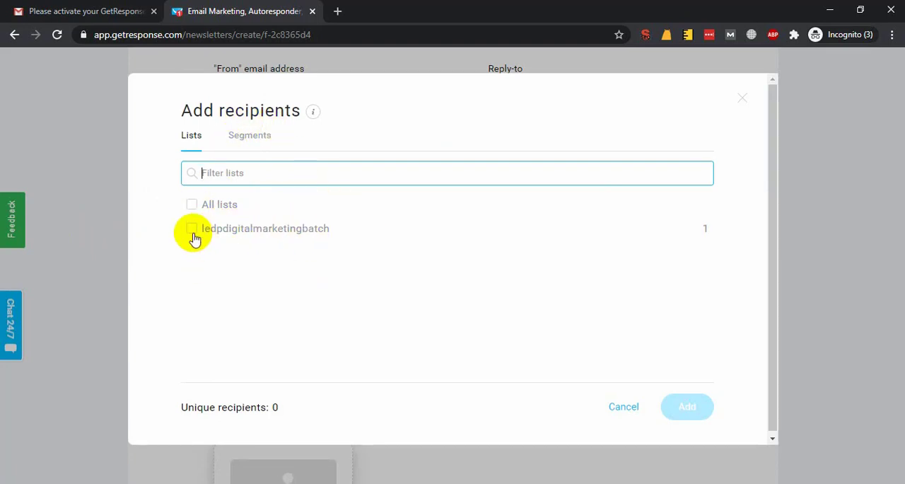
{"action": "left_click", "coordinate": [193, 206]}
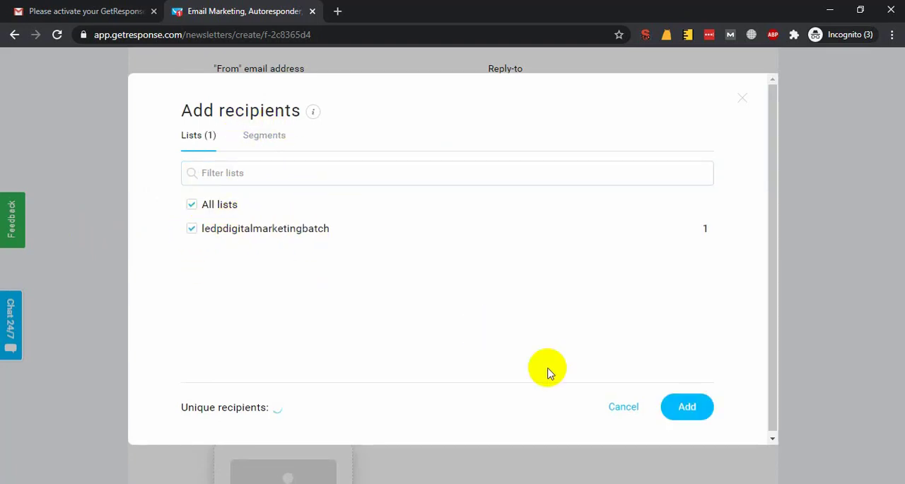
{"action": "left_click", "coordinate": [632, 413]}
{"action": "scroll", "coordinate": [572, 273], "scroll_direction": "up", "scroll_amount": 3}
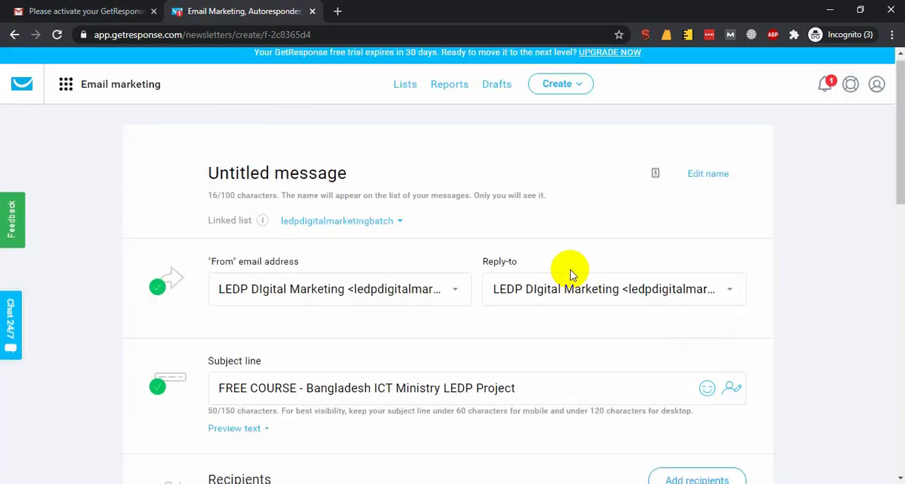
Open the contact lists page in a new browser tab and look through the email addresses collected in Notepad.
{"action": "middle_click", "coordinate": [406, 92]}
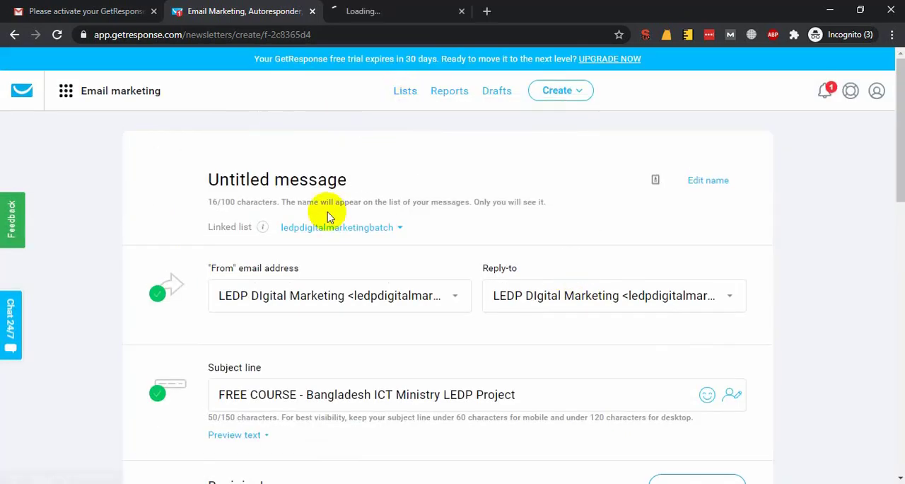
{"action": "left_click", "coordinate": [354, 9]}
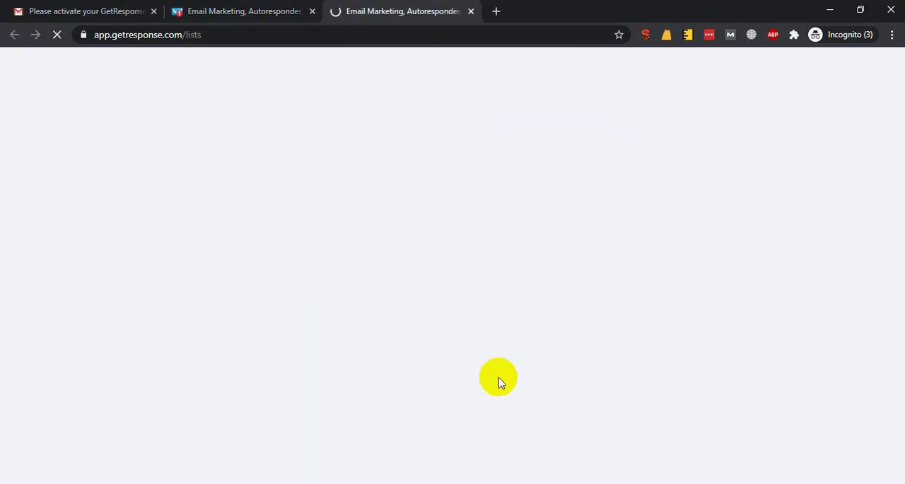
{"action": "left_click", "coordinate": [160, 483]}
{"action": "scroll", "coordinate": [319, 348], "scroll_direction": "down", "scroll_amount": 2}
{"action": "scroll", "coordinate": [305, 350], "scroll_direction": "up", "scroll_amount": 6}
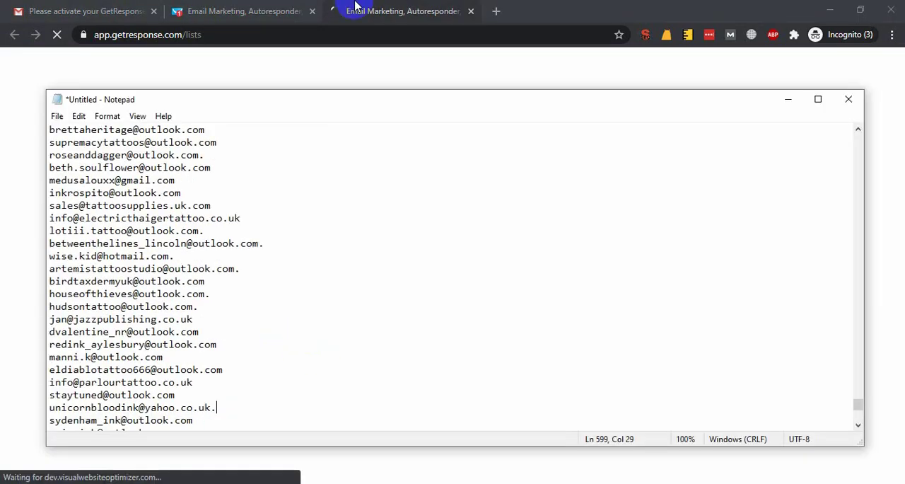
Return to the browser and look over the existing list and the list creation and contact options.
{"action": "left_click", "coordinate": [356, 4]}
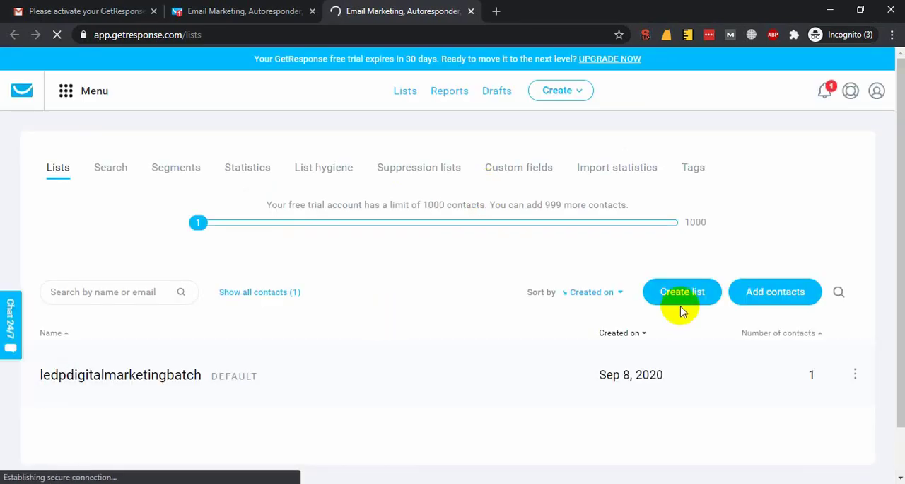
{"action": "scroll", "coordinate": [707, 305], "scroll_direction": "down", "scroll_amount": 1}
{"action": "left_click", "coordinate": [854, 320]}
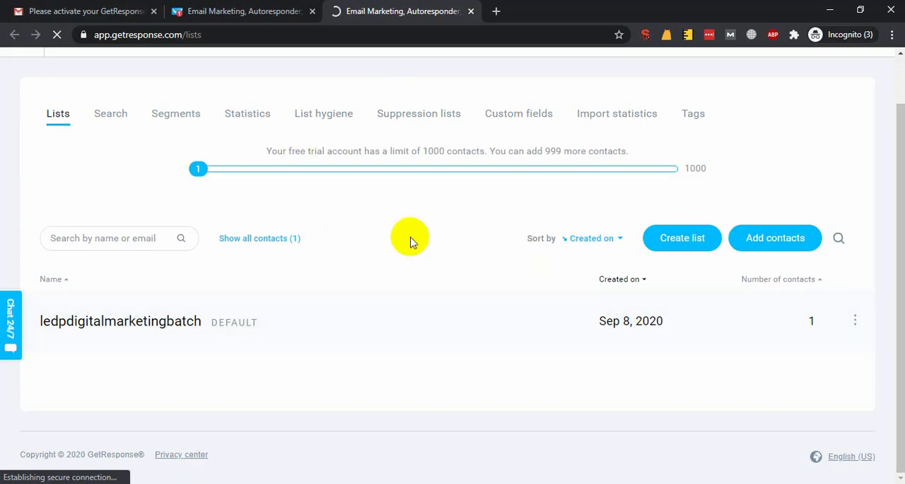
{"action": "scroll", "coordinate": [407, 251], "scroll_direction": "up", "scroll_amount": 1}
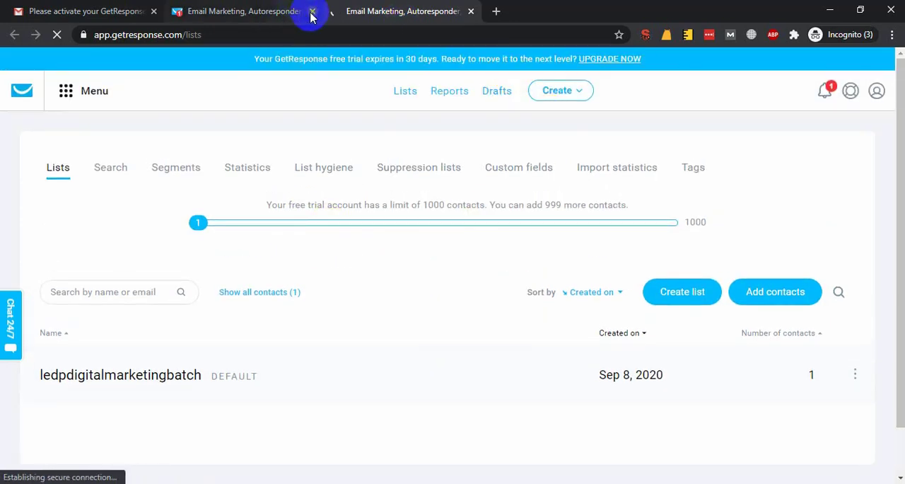
Close the newsletter tab and load the account dashboard in the remaining tab.
{"action": "left_click", "coordinate": [312, 12]}
{"action": "double_click", "coordinate": [186, 35]}
{"action": "key", "text": "BackSpace"}
{"action": "key", "text": "Return"}
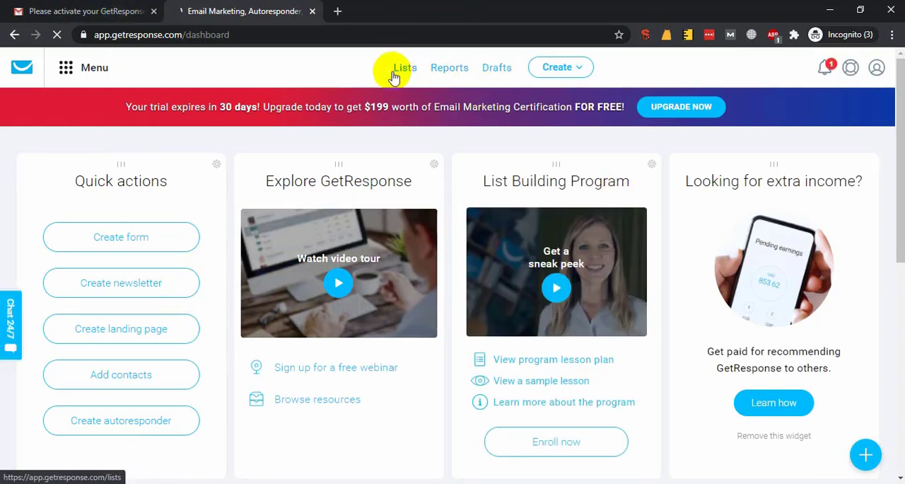
Switch to Notepad, look through the collected email addresses again and return to the dashboard in the browser.
{"action": "left_click", "coordinate": [158, 483]}
{"action": "scroll", "coordinate": [207, 310], "scroll_direction": "down", "scroll_amount": 7}
{"action": "scroll", "coordinate": [204, 318], "scroll_direction": "up", "scroll_amount": 13}
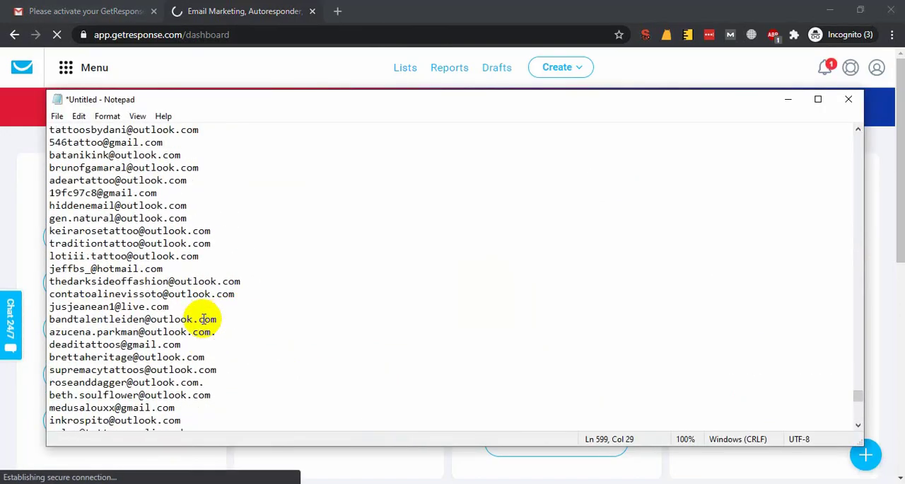
{"action": "left_click", "coordinate": [259, 8]}
Go to the contact lists page and try to create a list named "LEDP Digital Marketing Batch 2020".
{"action": "left_click", "coordinate": [408, 70]}
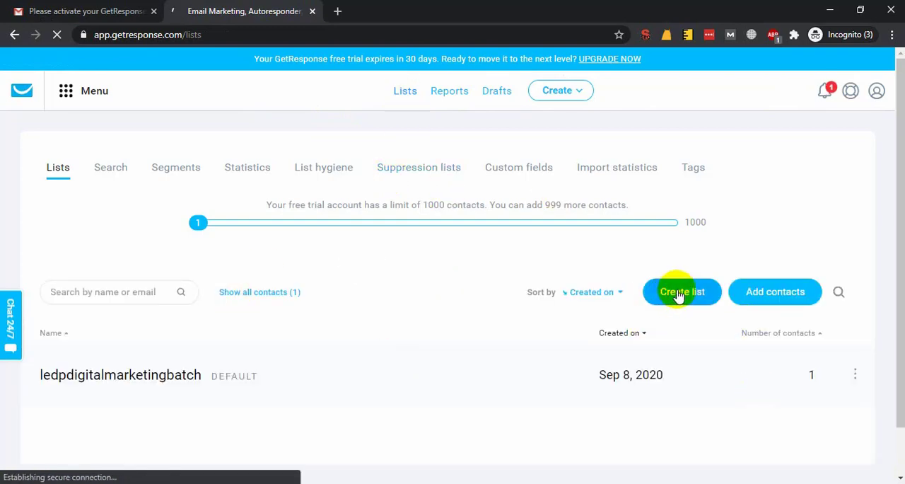
{"action": "left_click", "coordinate": [679, 295]}
{"action": "left_click", "coordinate": [407, 196]}
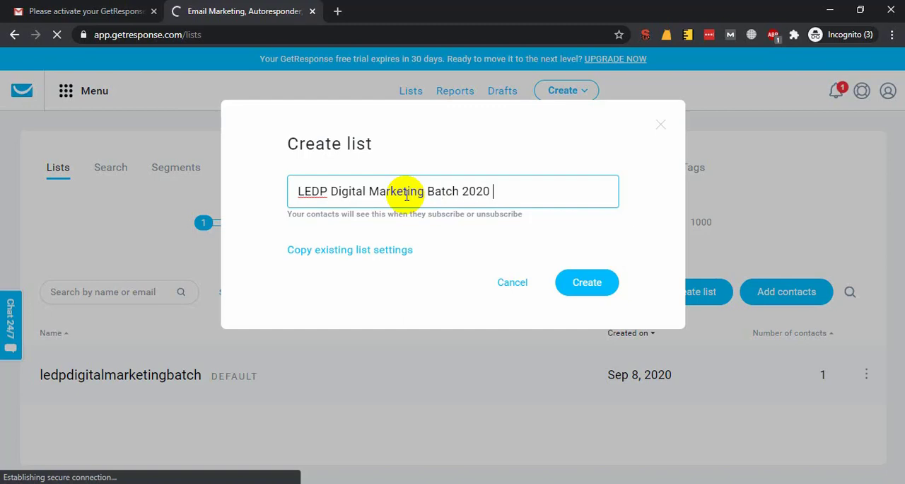
{"action": "double_click", "coordinate": [471, 191]}
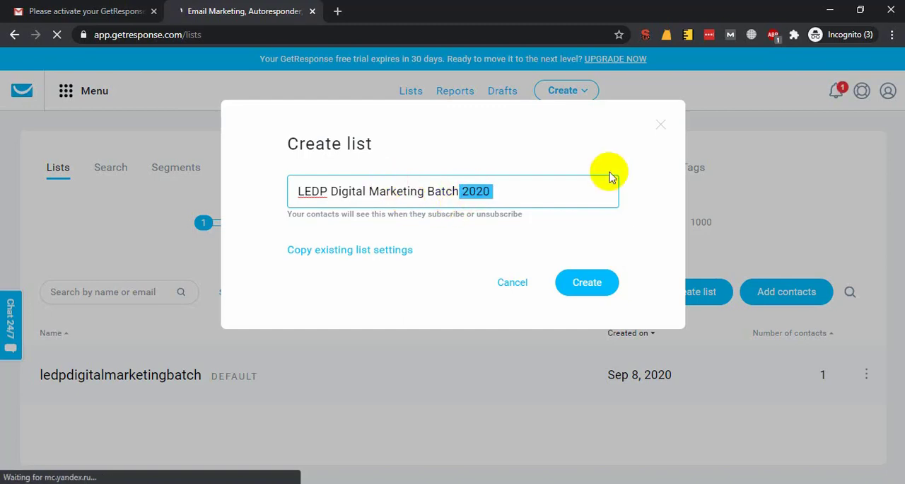
{"action": "key", "text": "Right"}
{"action": "left_click", "coordinate": [581, 285]}
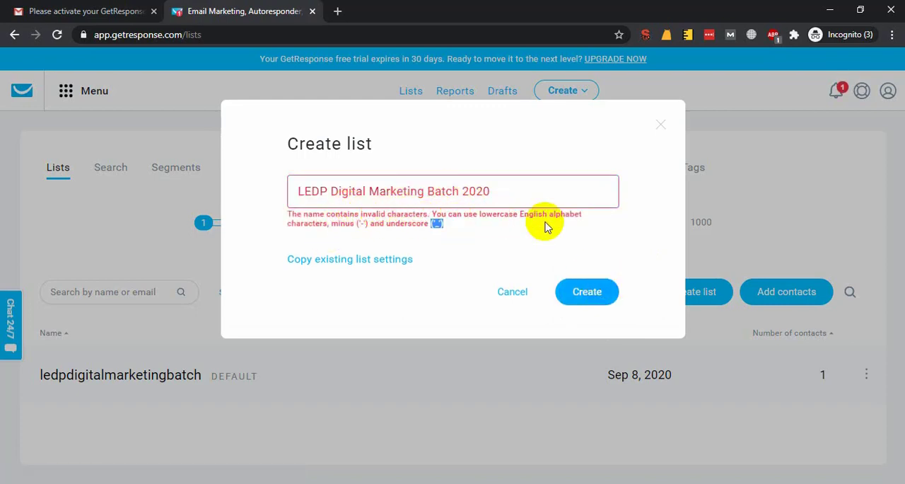
Replace spaces in the new list's name with hyphens so that it reads "LEDP-Digital-Marketing Batch 2020".
{"action": "triple_click", "coordinate": [339, 214]}
{"action": "left_click", "coordinate": [330, 191]}
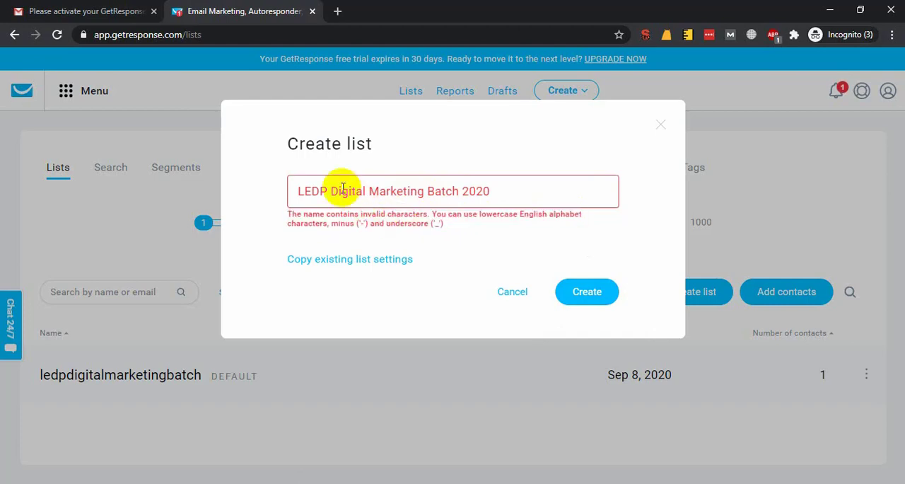
{"action": "key", "text": "BackSpace"}
{"action": "type", "text": "-"}
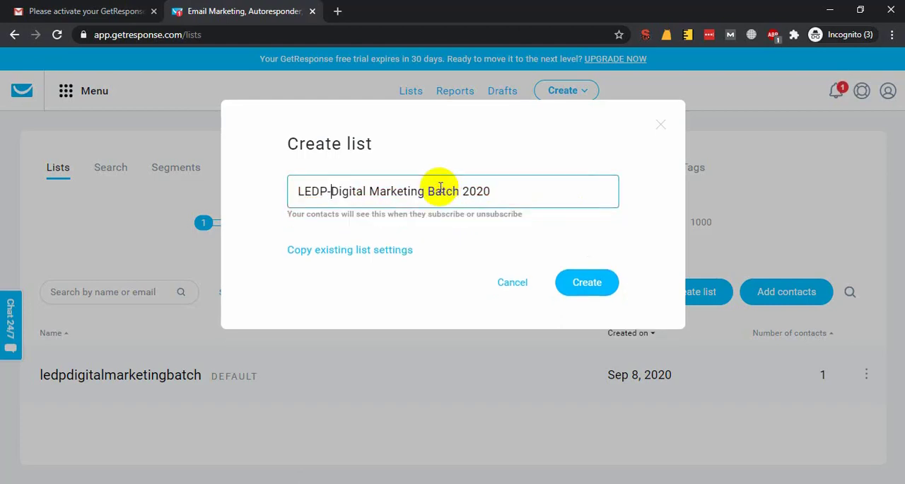
{"action": "key", "text": "BackSpace"}
{"action": "type", "text": "-"}
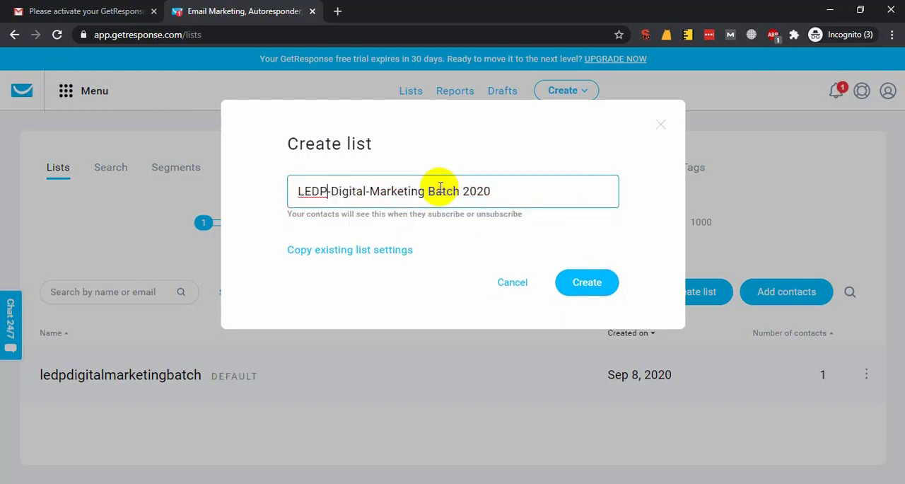
Try to create the contact list under the name "LEDP" and also as "LEDP-DIgital".
{"action": "key", "text": "shift+End"}
{"action": "key", "text": "BackSpace"}
{"action": "left_click", "coordinate": [600, 281]}
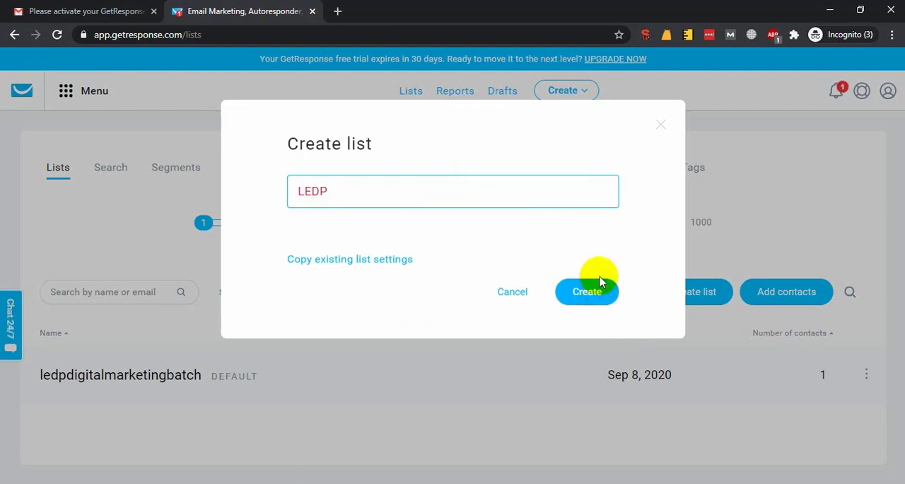
{"action": "left_click", "coordinate": [364, 187]}
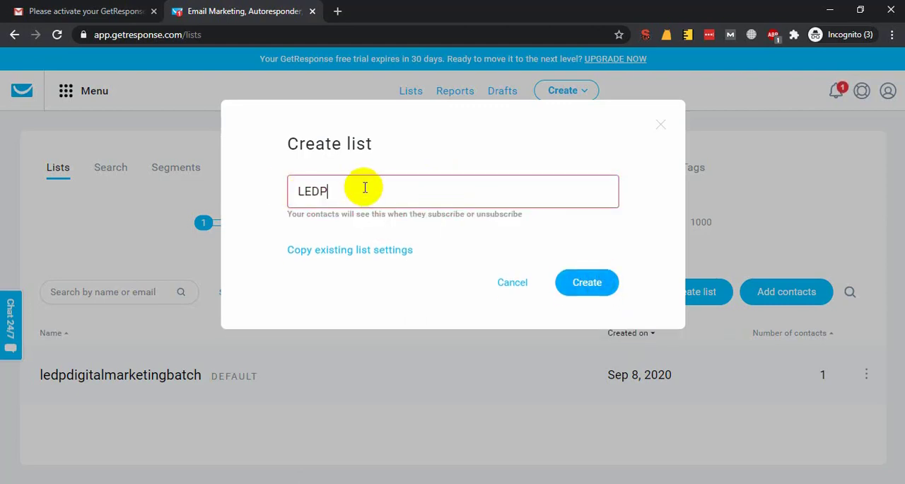
{"action": "left_click", "coordinate": [464, 216]}
{"action": "double_click", "coordinate": [402, 208]}
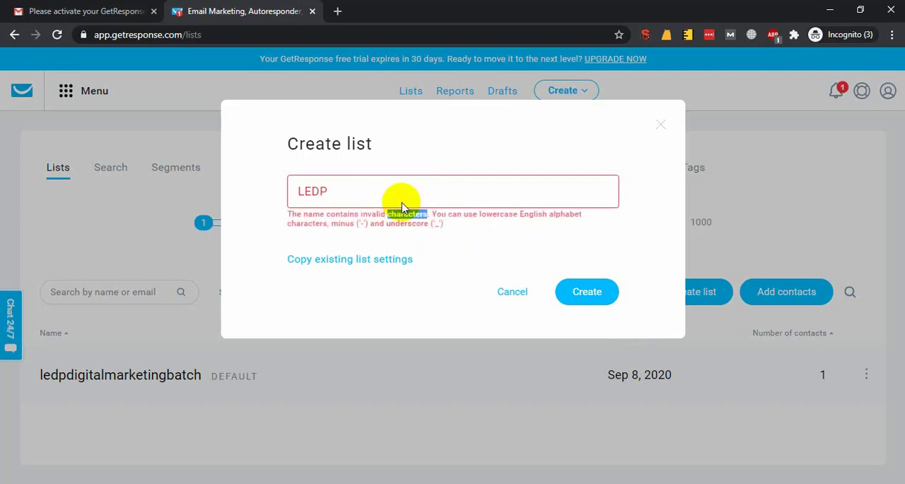
{"action": "double_click", "coordinate": [405, 187]}
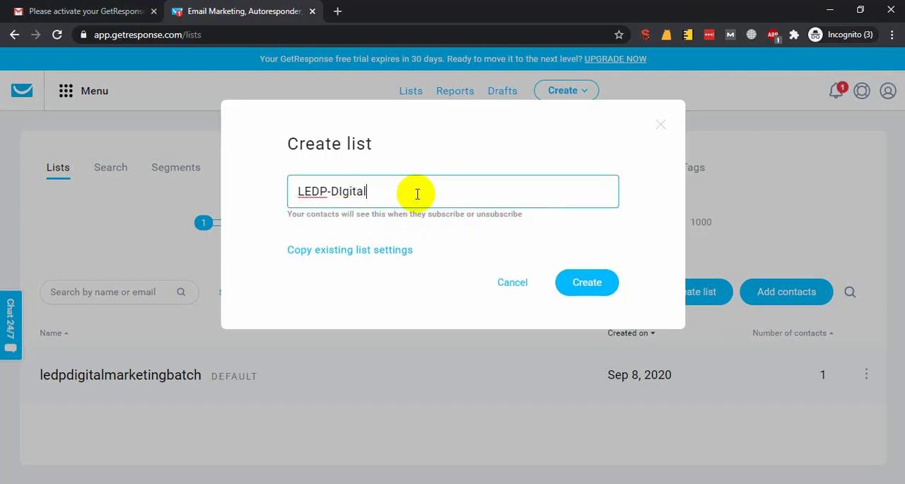
{"action": "left_click", "coordinate": [587, 282]}
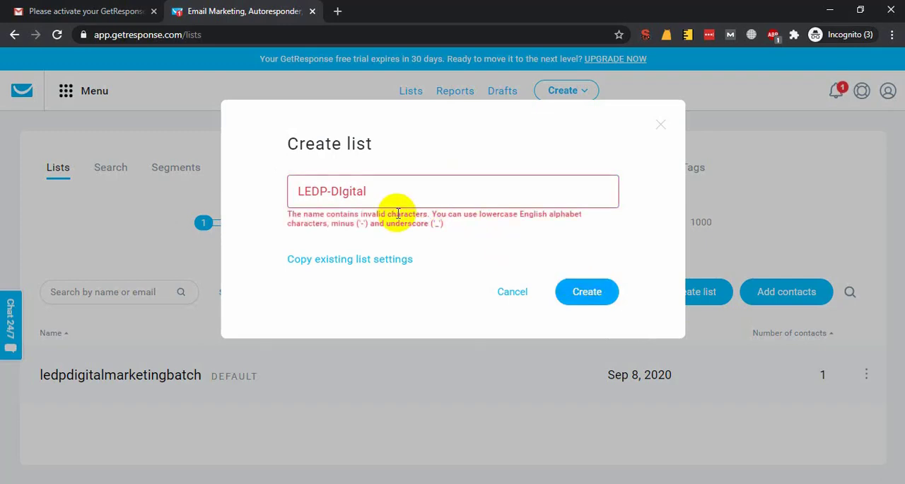
Replace the new list's name with lowercase "ledp" and create the list.
{"action": "left_click_drag", "start_coordinate": [394, 191], "coordinate": [40, 182]}
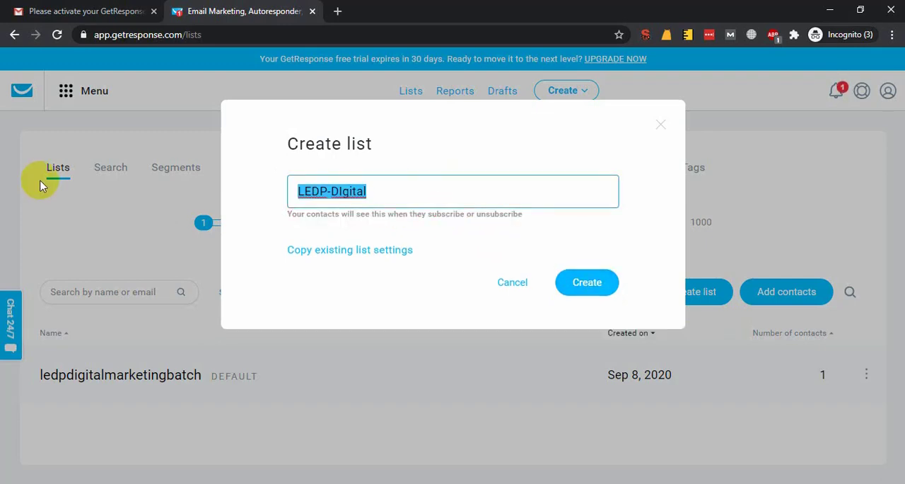
{"action": "type", "text": "ledp"}
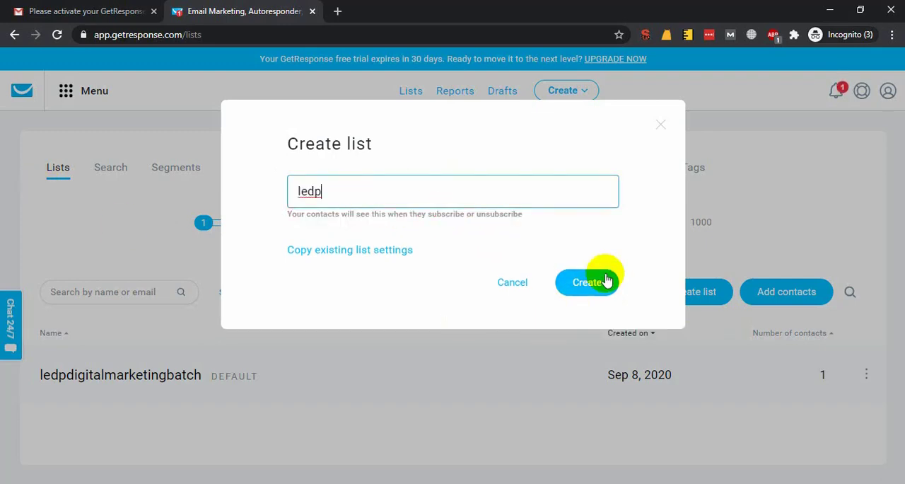
{"action": "left_click", "coordinate": [603, 280]}
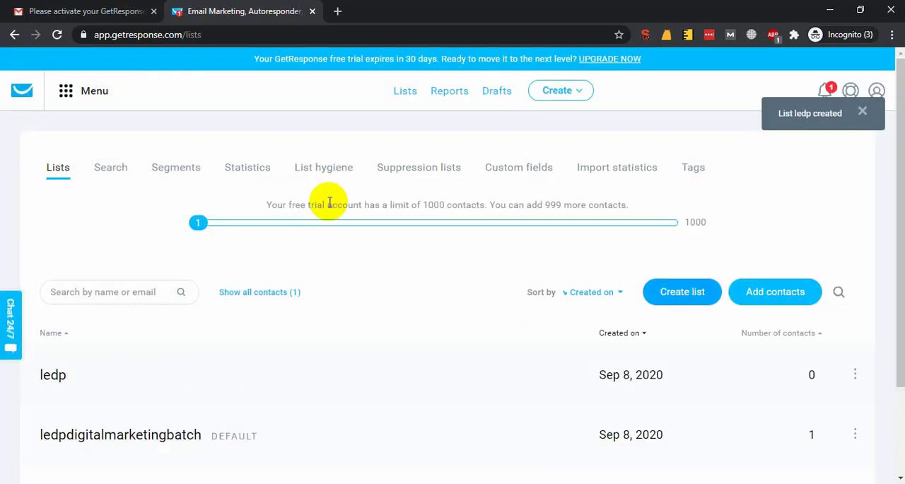
Start adding contacts to the ledp list and look through the fields for manual entry.
{"action": "scroll", "coordinate": [285, 281], "scroll_direction": "down", "scroll_amount": 1}
{"action": "scroll", "coordinate": [286, 281], "scroll_direction": "down", "scroll_amount": 1}
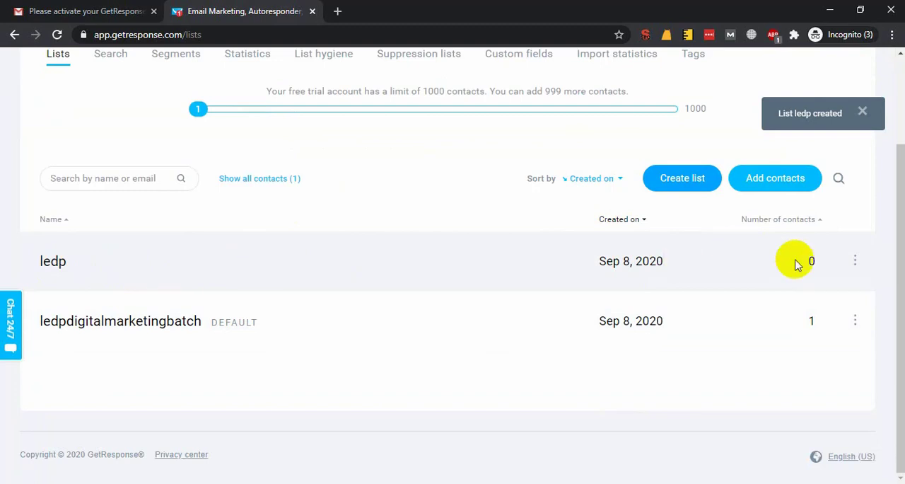
{"action": "left_click", "coordinate": [854, 261]}
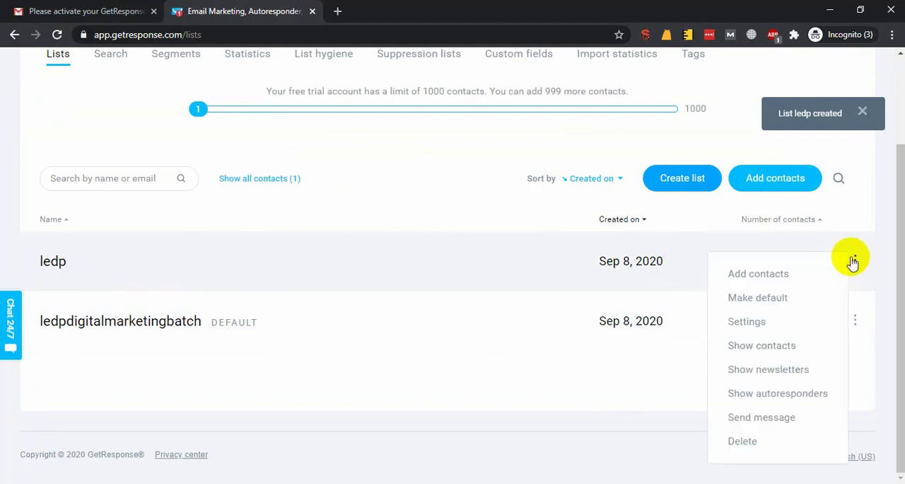
{"action": "left_click", "coordinate": [758, 276]}
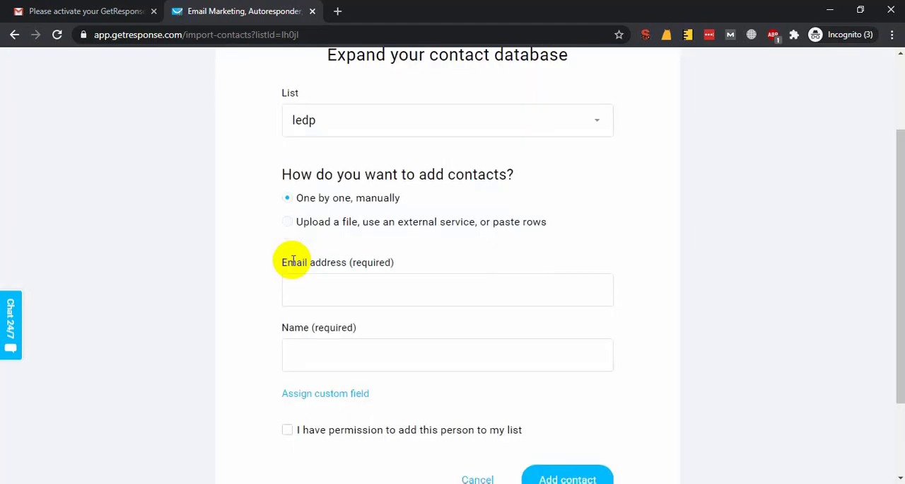
{"action": "scroll", "coordinate": [377, 322], "scroll_direction": "down", "scroll_amount": 2}
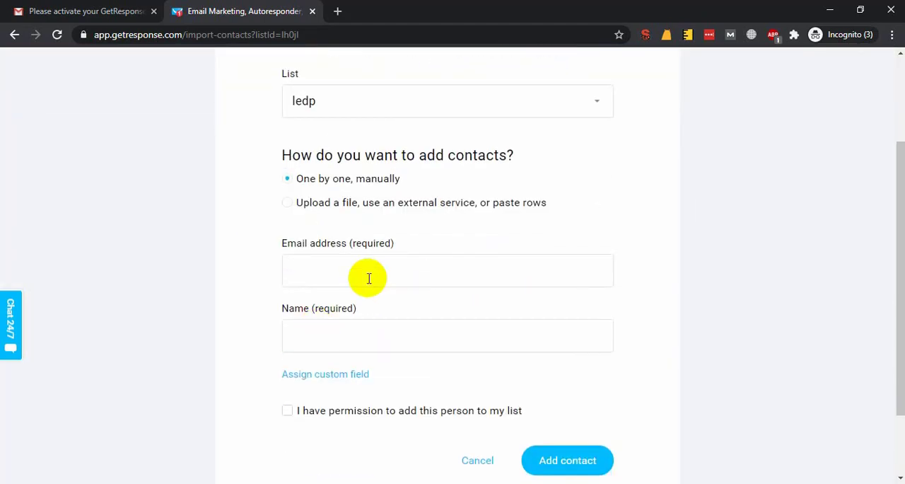
{"action": "scroll", "coordinate": [388, 337], "scroll_direction": "down", "scroll_amount": 2}
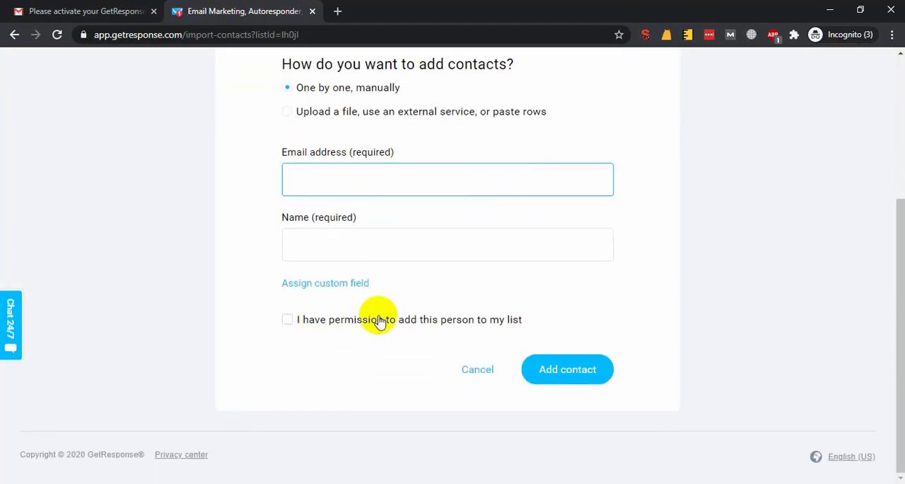
Choose to add contacts by file, external service or pasted rows, using the Paste from file option.
{"action": "scroll", "coordinate": [382, 318], "scroll_direction": "up", "scroll_amount": 3}
{"action": "left_click", "coordinate": [297, 247]}
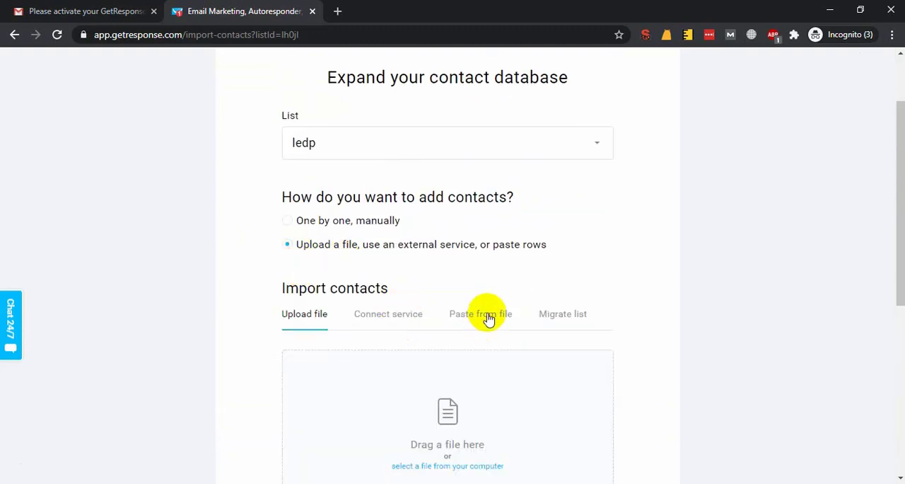
{"action": "left_click", "coordinate": [488, 318]}
{"action": "scroll", "coordinate": [398, 267], "scroll_direction": "down", "scroll_amount": 1}
{"action": "scroll", "coordinate": [346, 198], "scroll_direction": "up", "scroll_amount": 1}
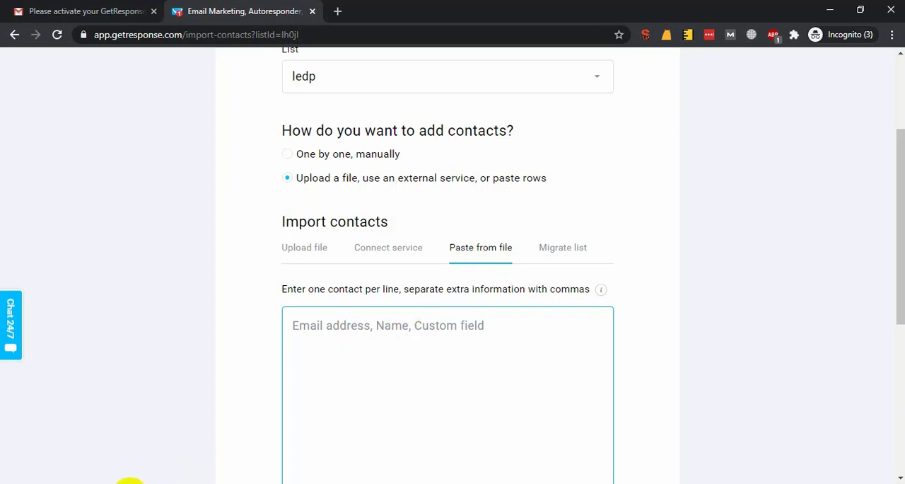
Copy all collected email addresses from Notepad and paste them into the contact import box in the browser.
{"action": "left_click", "coordinate": [134, 483]}
{"action": "left_click", "coordinate": [166, 483]}
{"action": "key", "text": "ctrl+a"}
{"action": "key", "text": "ctrl+c"}
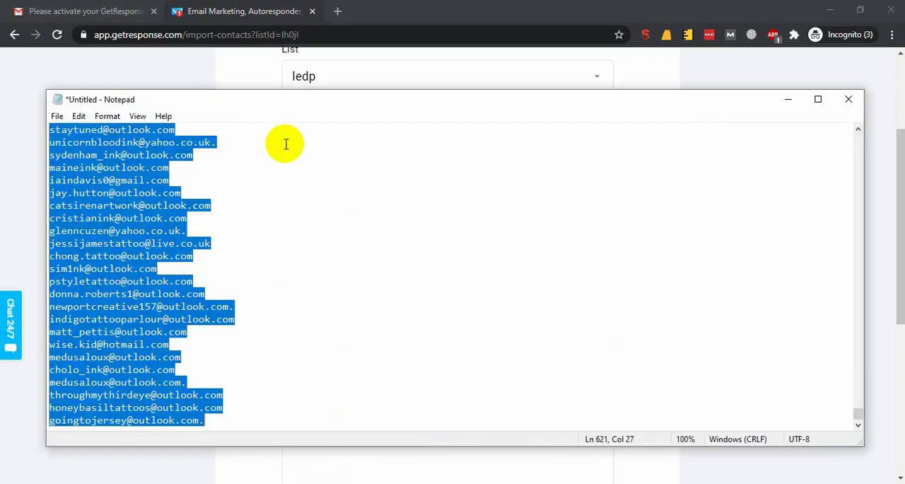
{"action": "key", "text": "alt+Tab"}
{"action": "left_click", "coordinate": [471, 333]}
{"action": "key", "text": "ctrl+v"}
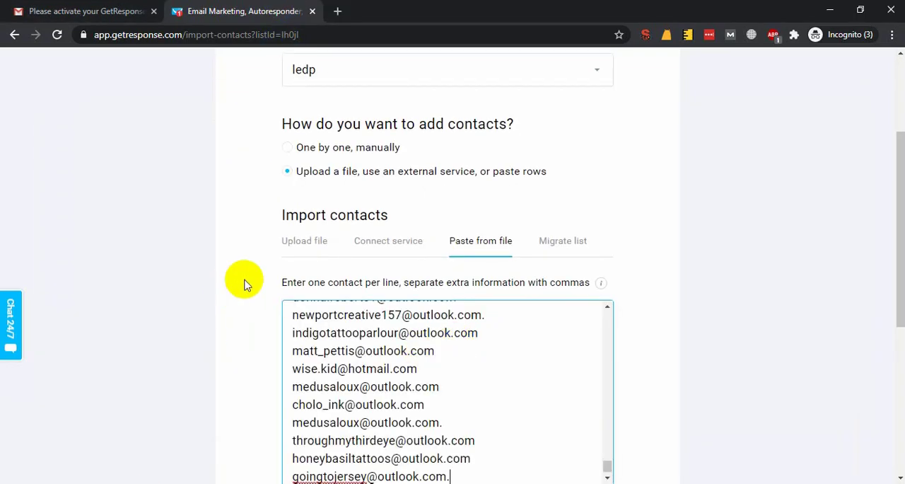
Look through the pasted email addresses, the import options and the permission setting on the import page.
{"action": "scroll", "coordinate": [243, 283], "scroll_direction": "down", "scroll_amount": 3}
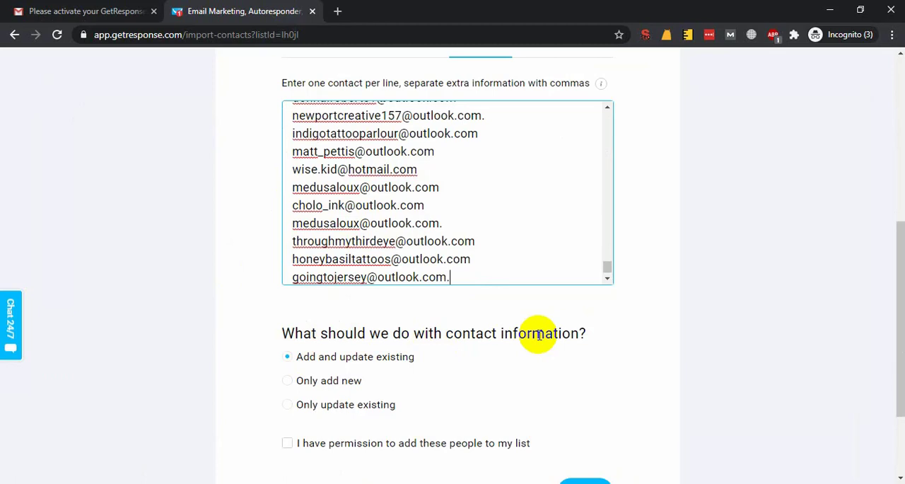
{"action": "scroll", "coordinate": [433, 370], "scroll_direction": "down", "scroll_amount": 2}
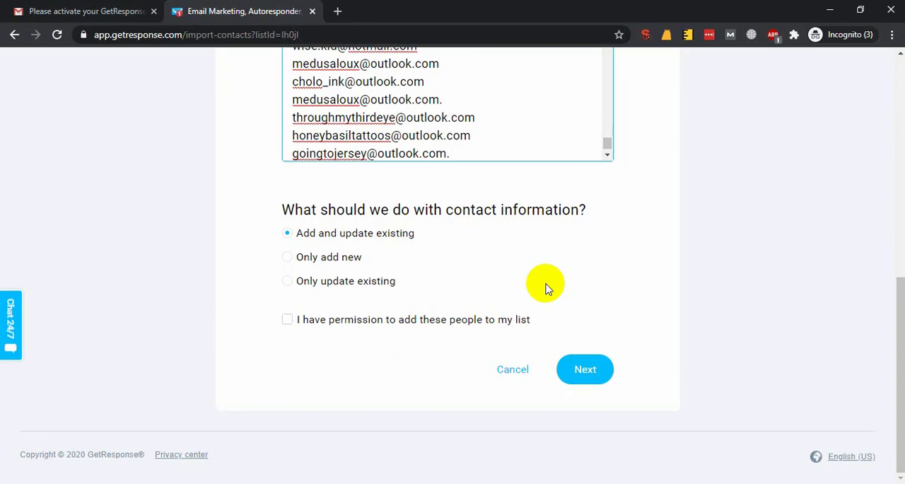
{"action": "scroll", "coordinate": [460, 295], "scroll_direction": "up", "scroll_amount": 7}
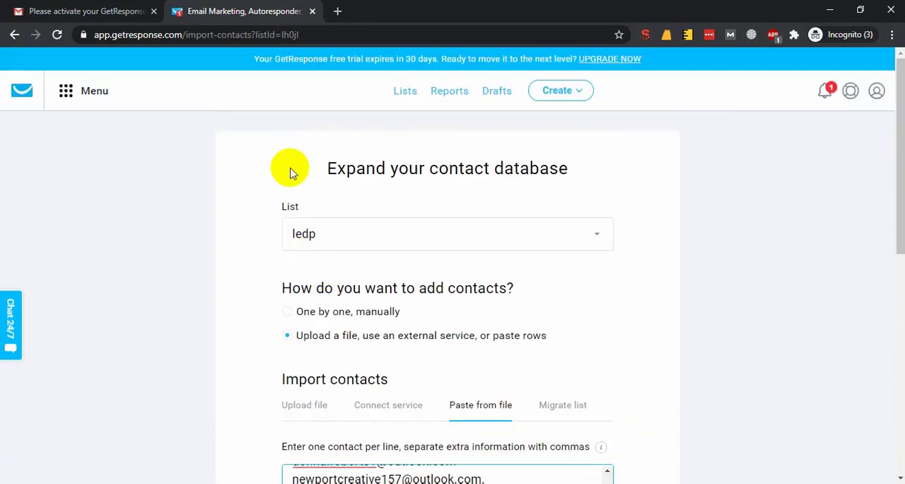
{"action": "scroll", "coordinate": [675, 275], "scroll_direction": "down", "scroll_amount": 4}
{"action": "scroll", "coordinate": [673, 281], "scroll_direction": "up", "scroll_amount": 2}
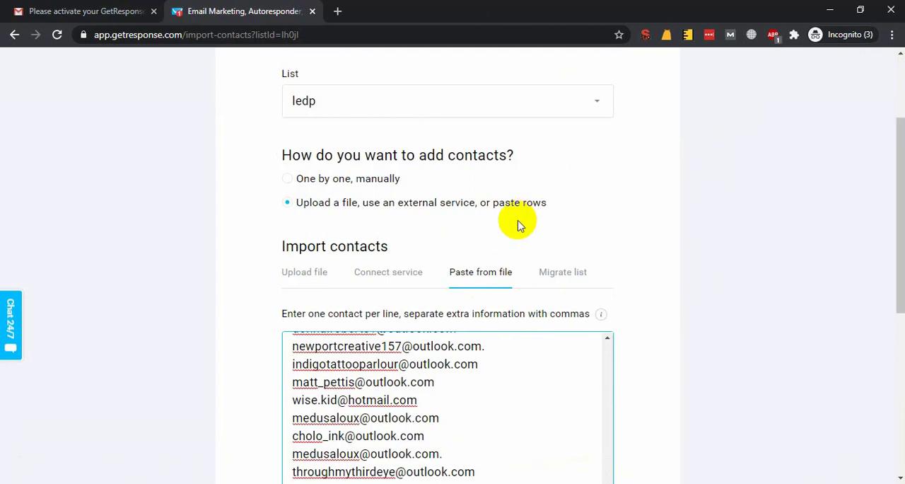
{"action": "scroll", "coordinate": [495, 176], "scroll_direction": "up", "scroll_amount": 2}
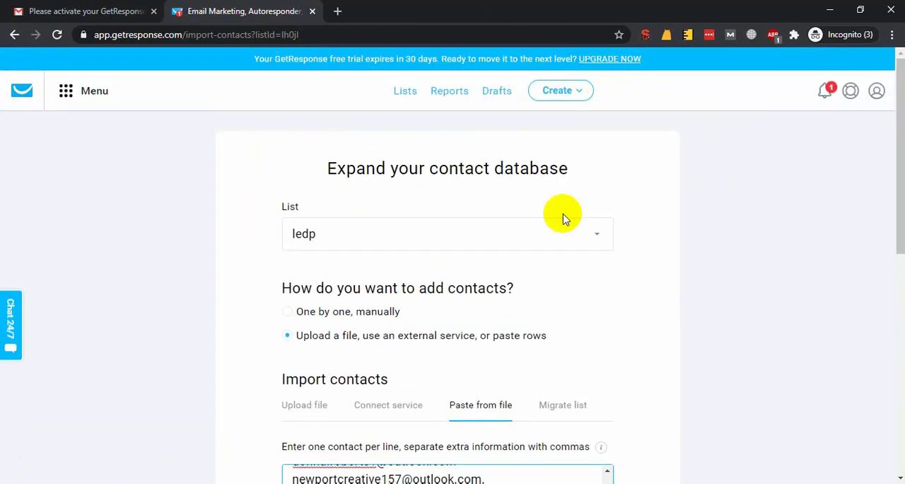
{"action": "scroll", "coordinate": [528, 244], "scroll_direction": "down", "scroll_amount": 5}
{"action": "left_click_drag", "start_coordinate": [401, 172], "coordinate": [445, 297]}
{"action": "left_click", "coordinate": [487, 211]}
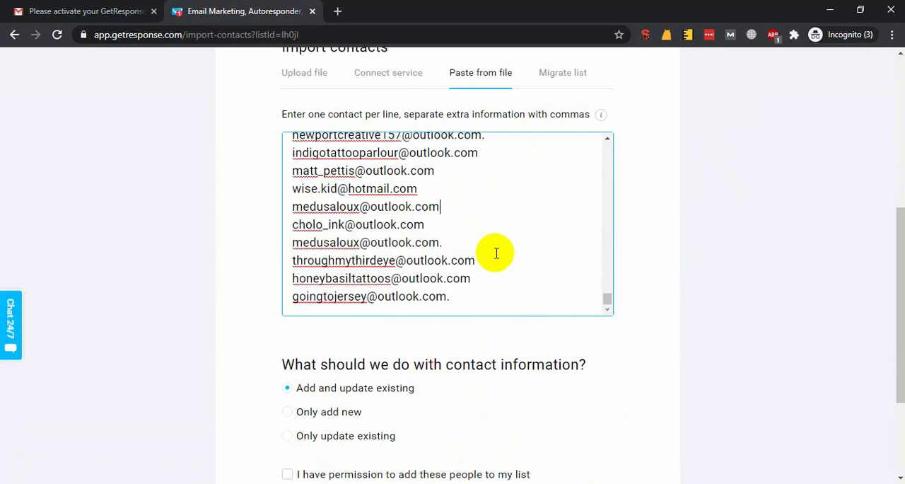
{"action": "left_click_drag", "start_coordinate": [488, 278], "coordinate": [343, 189]}
{"action": "left_click", "coordinate": [475, 190]}
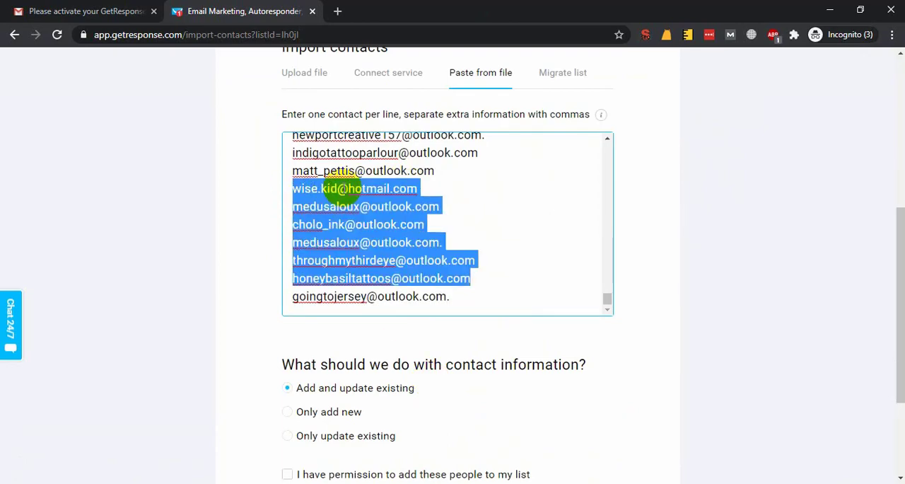
{"action": "triple_click", "coordinate": [343, 189]}
{"action": "scroll", "coordinate": [299, 224], "scroll_direction": "up", "scroll_amount": 10}
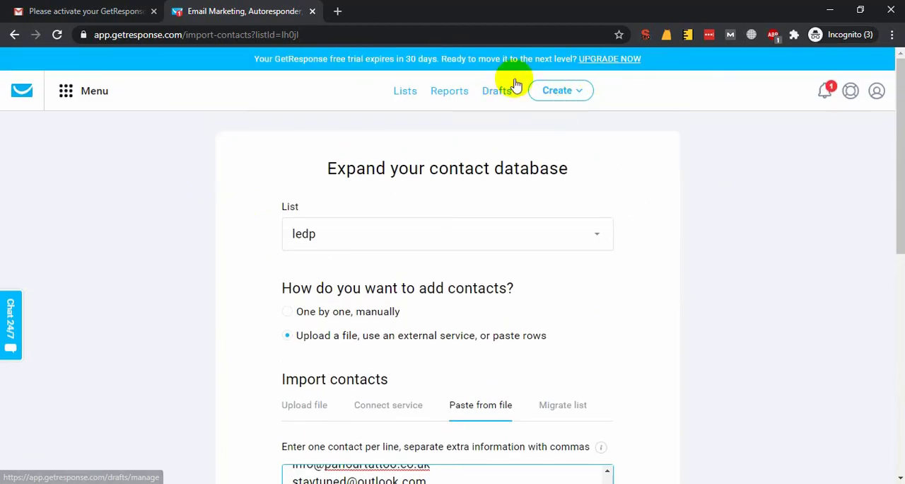
Set the contact information handling to Only add new and look over the import form again.
{"action": "scroll", "coordinate": [263, 156], "scroll_direction": "down", "scroll_amount": 5}
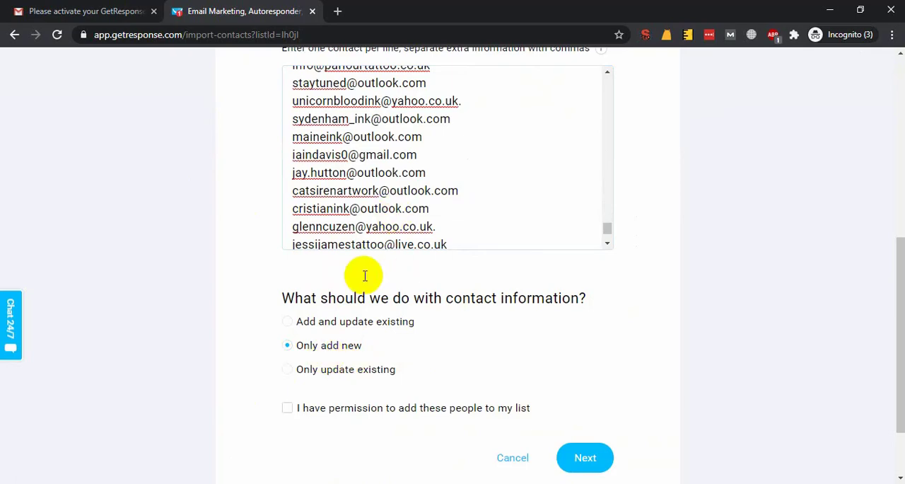
{"action": "scroll", "coordinate": [364, 273], "scroll_direction": "up", "scroll_amount": 5}
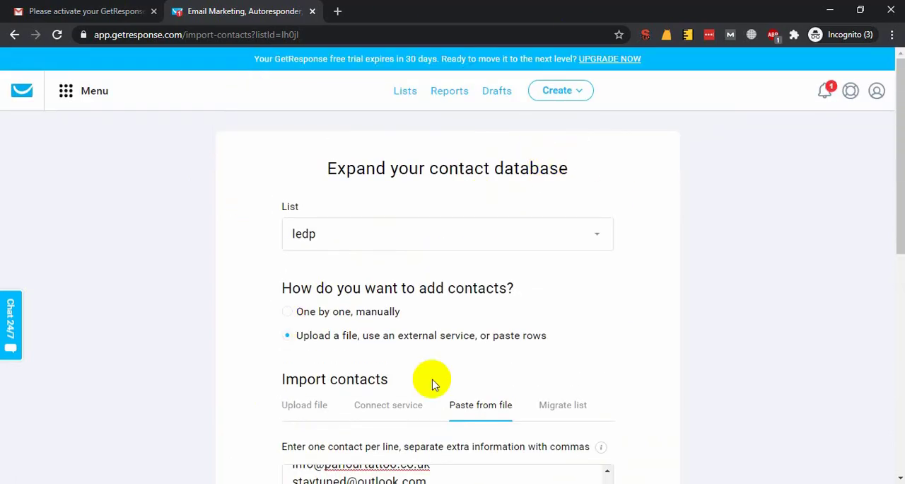
{"action": "scroll", "coordinate": [431, 377], "scroll_direction": "down", "scroll_amount": 3}
{"action": "left_click_drag", "start_coordinate": [389, 252], "coordinate": [378, 342]}
{"action": "left_click", "coordinate": [345, 270]}
{"action": "scroll", "coordinate": [282, 283], "scroll_direction": "down", "scroll_amount": 5}
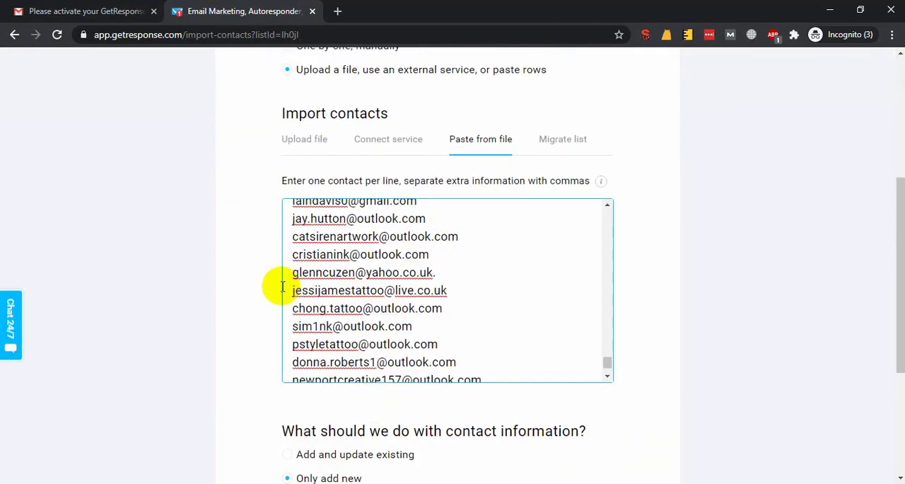
{"action": "scroll", "coordinate": [426, 427], "scroll_direction": "down", "scroll_amount": 3}
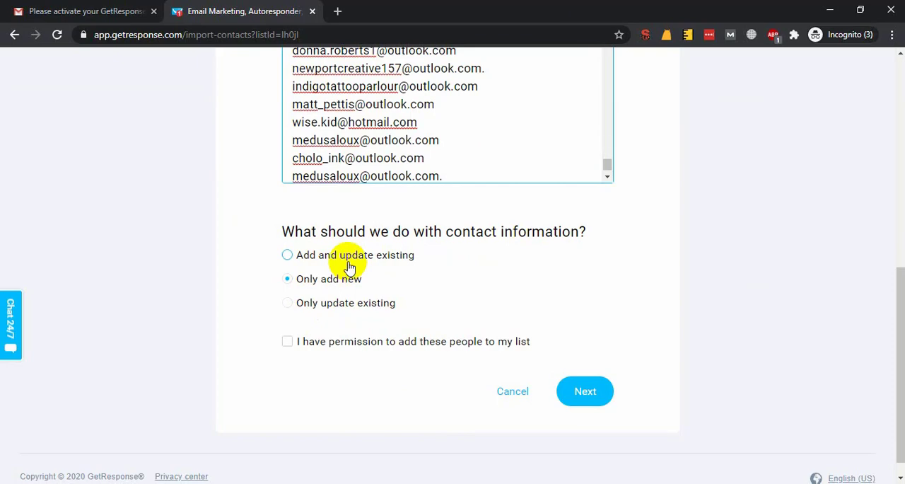
{"action": "scroll", "coordinate": [259, 277], "scroll_direction": "up", "scroll_amount": 6}
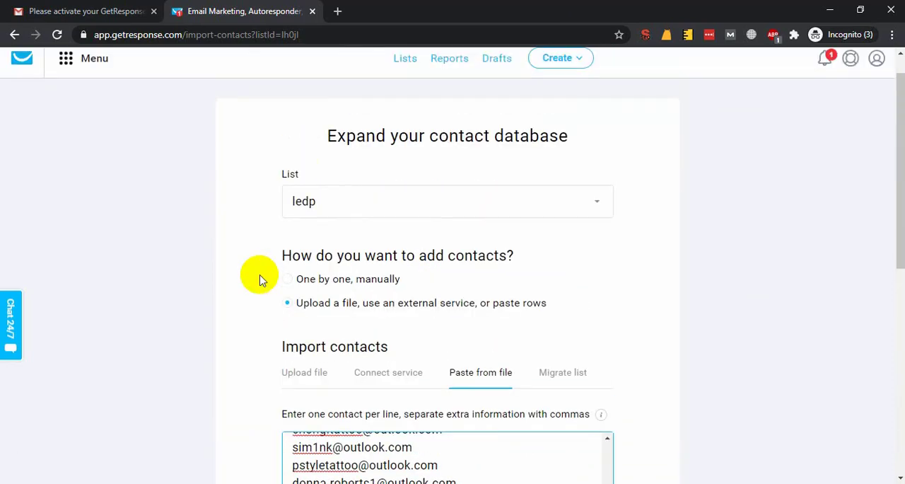
{"action": "scroll", "coordinate": [259, 277], "scroll_direction": "up", "scroll_amount": 1}
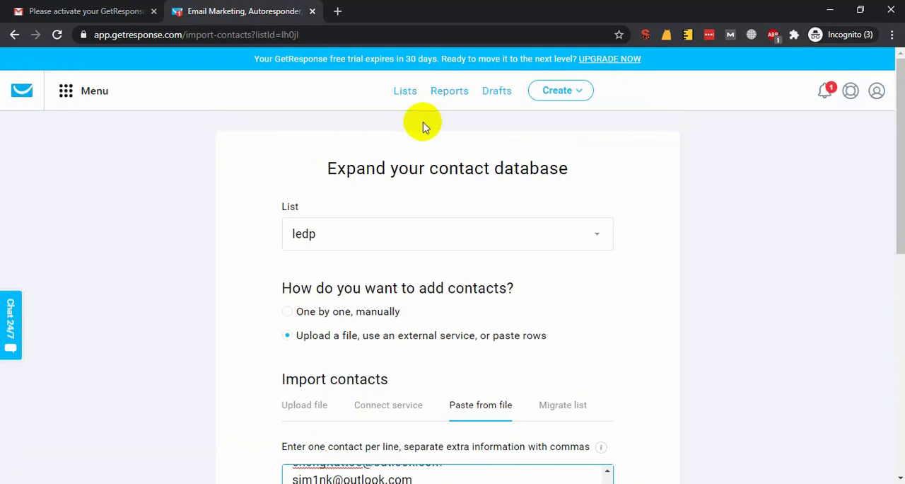
Open the contact lists page in a new tab, rechecking the pasted addresses in the import tab while it loads.
{"action": "middle_click", "coordinate": [404, 91]}
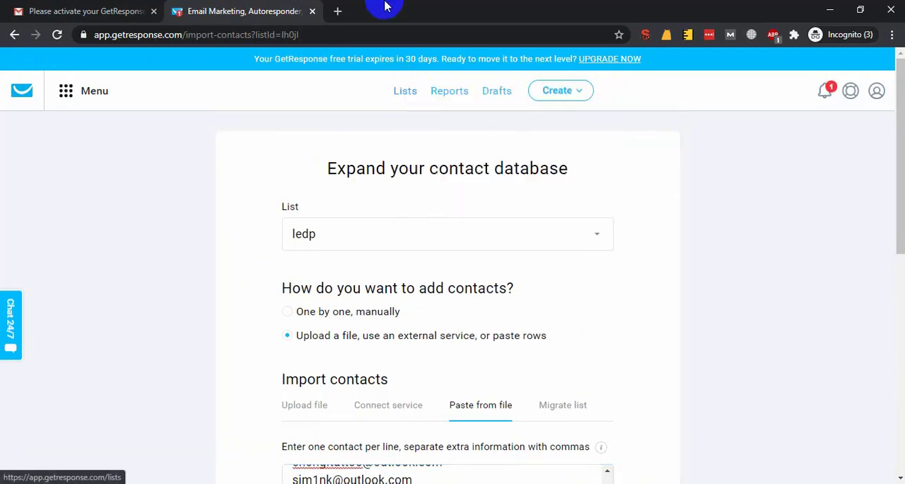
{"action": "left_click", "coordinate": [385, 10]}
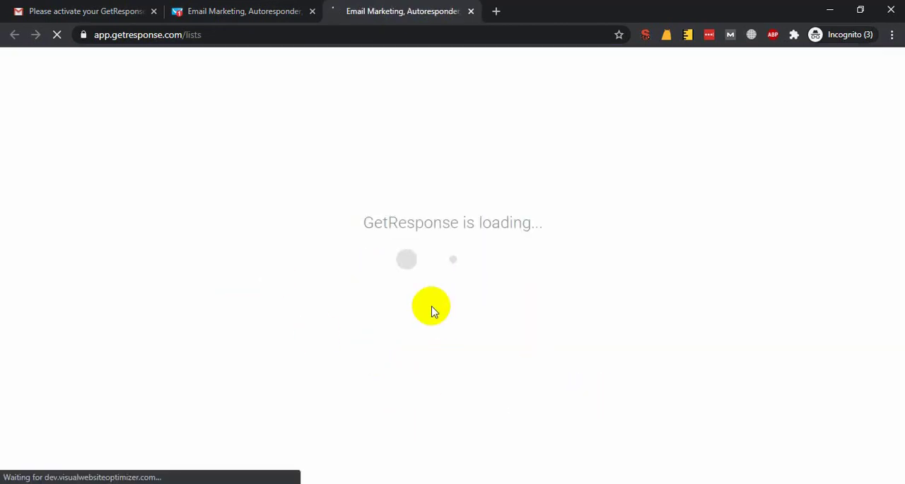
{"action": "left_click", "coordinate": [270, 6]}
{"action": "scroll", "coordinate": [435, 304], "scroll_direction": "down", "scroll_amount": 5}
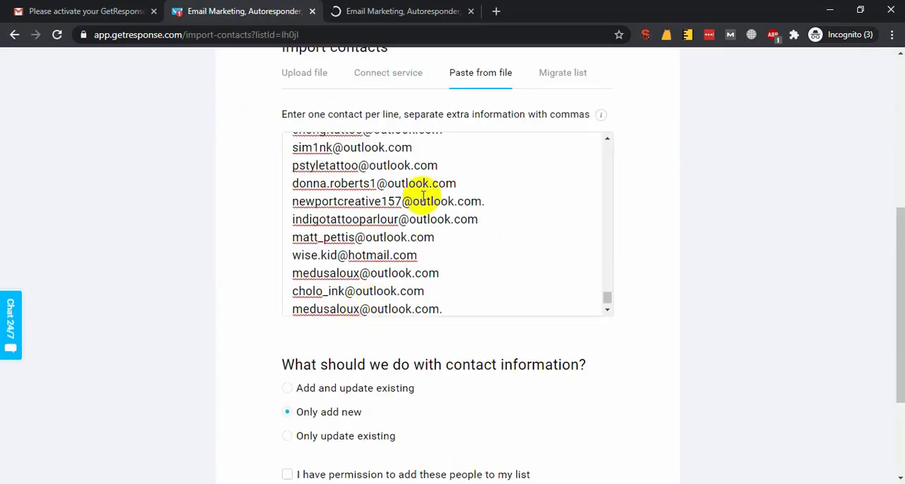
{"action": "left_click_drag", "start_coordinate": [419, 198], "coordinate": [424, 277]}
{"action": "left_click", "coordinate": [507, 296]}
{"action": "left_click_drag", "start_coordinate": [507, 296], "coordinate": [402, 238]}
{"action": "left_click", "coordinate": [363, 180]}
{"action": "left_click", "coordinate": [392, 3]}
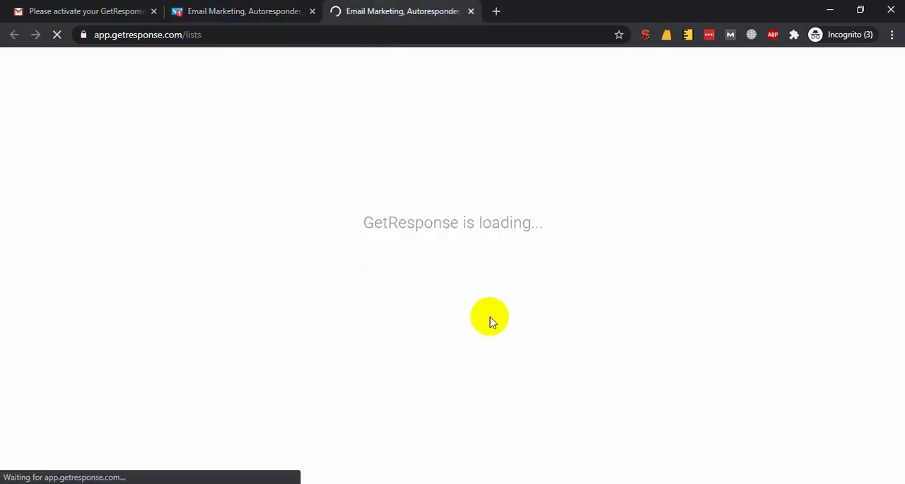
Go back to the contact import page and set the contact information handling to Add and update existing.
{"action": "left_click", "coordinate": [257, 8]}
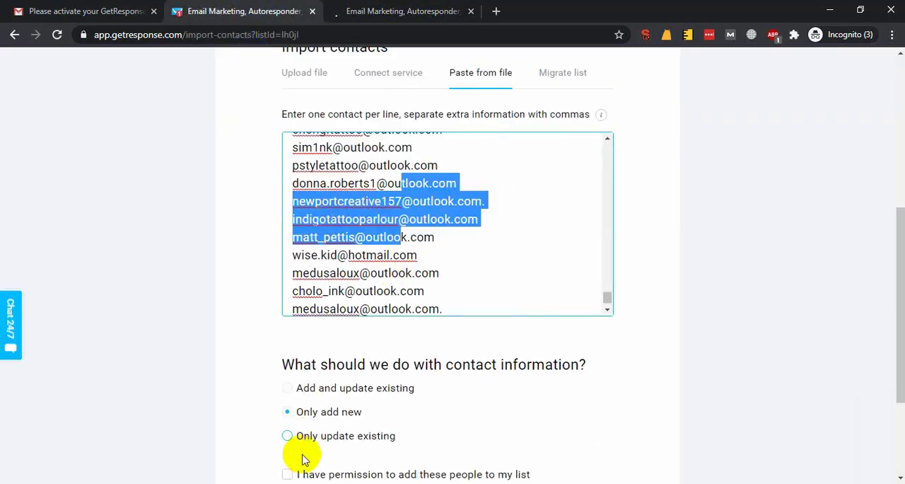
{"action": "left_click", "coordinate": [276, 354]}
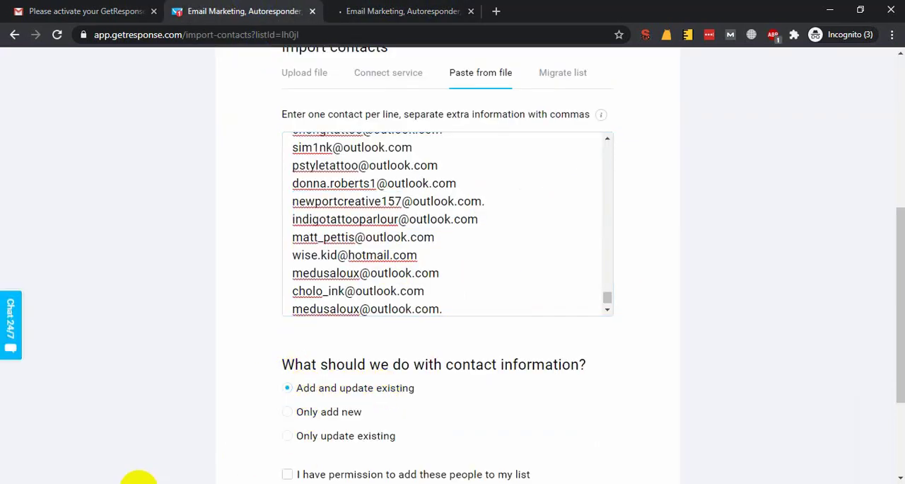
Switch to the Google Meet window, answer the request to join the meeting, and return to the contact import page.
{"action": "left_click", "coordinate": [115, 483]}
{"action": "left_click", "coordinate": [87, 430]}
{"action": "left_click", "coordinate": [592, 304]}
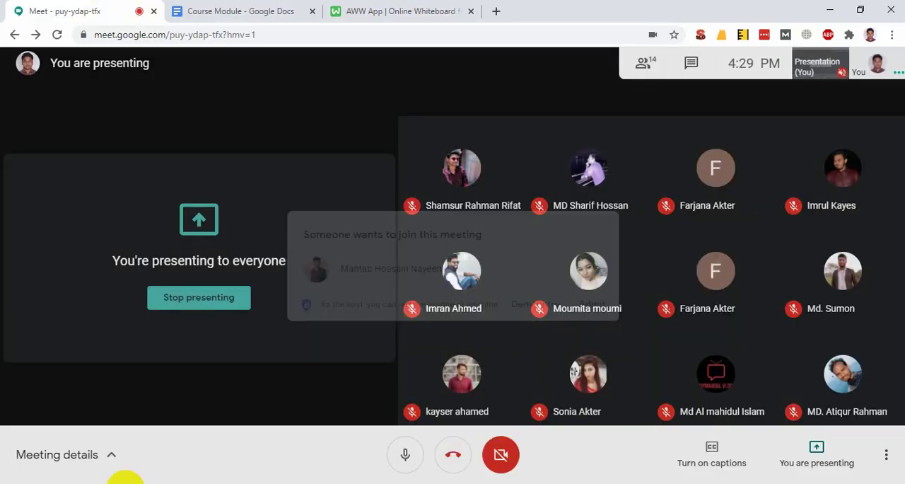
{"action": "mouse_move", "coordinate": [125, 476]}
{"action": "left_click", "coordinate": [551, 435]}
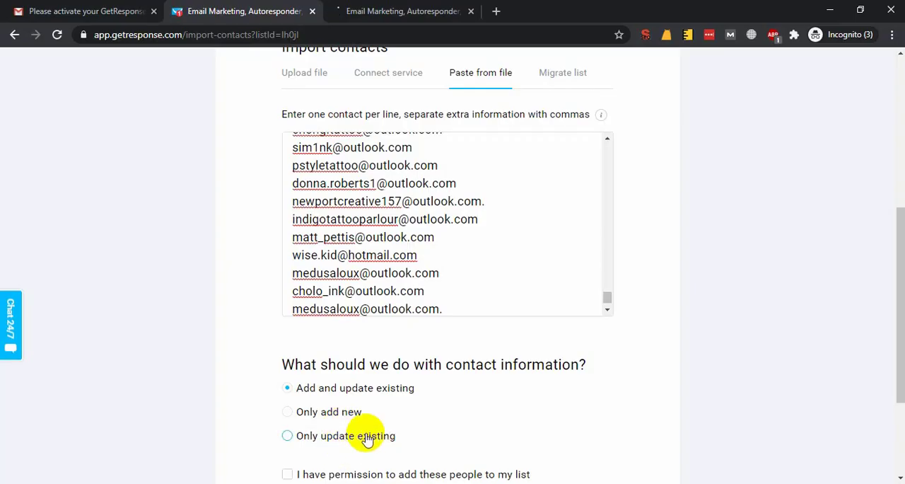
Confirm having permission to add these people to the list and submit the pasted contacts for review.
{"action": "left_click", "coordinate": [353, 239], "text": "shift"}
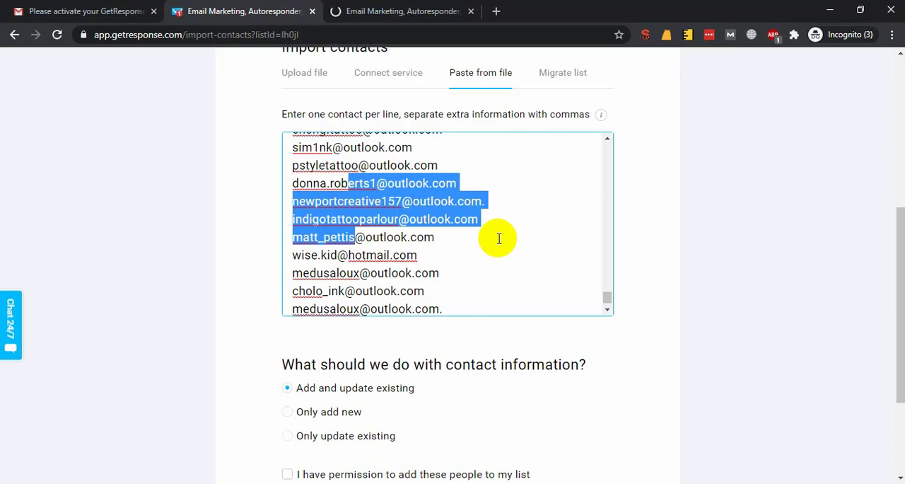
{"action": "left_click", "coordinate": [498, 238]}
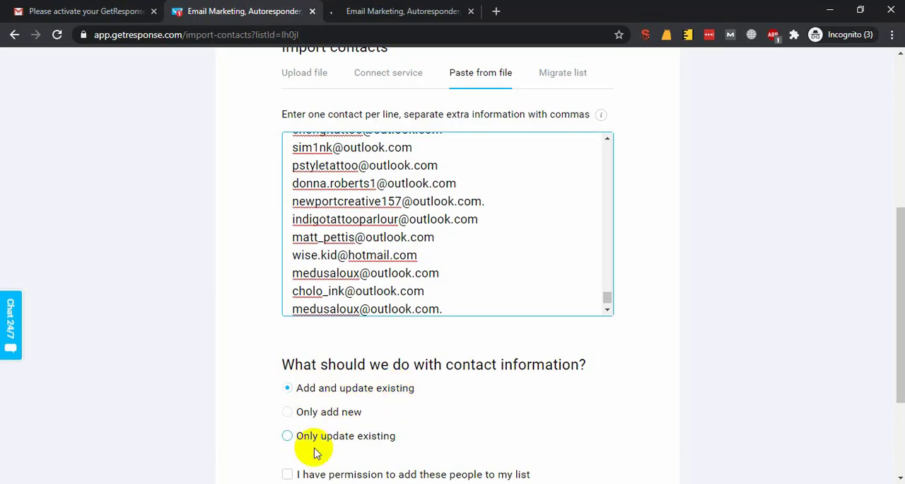
{"action": "left_click", "coordinate": [384, 471]}
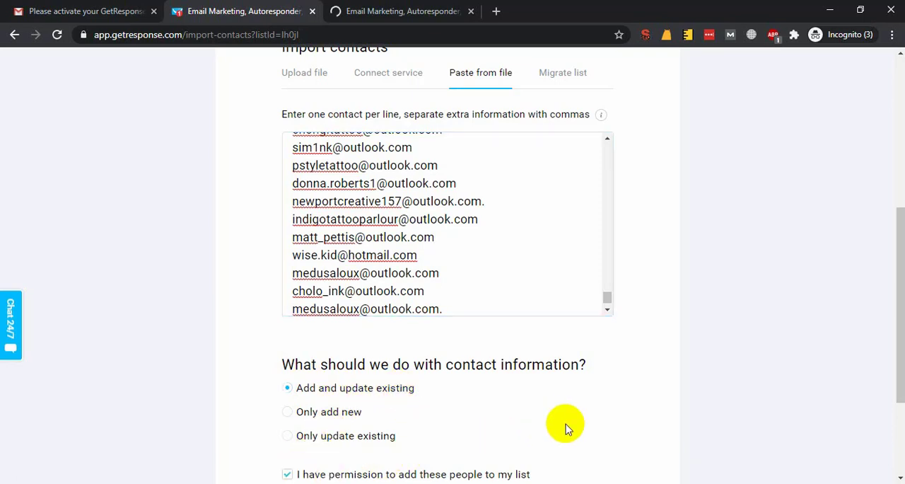
{"action": "scroll", "coordinate": [565, 424], "scroll_direction": "down", "scroll_amount": 2}
{"action": "left_click", "coordinate": [587, 396]}
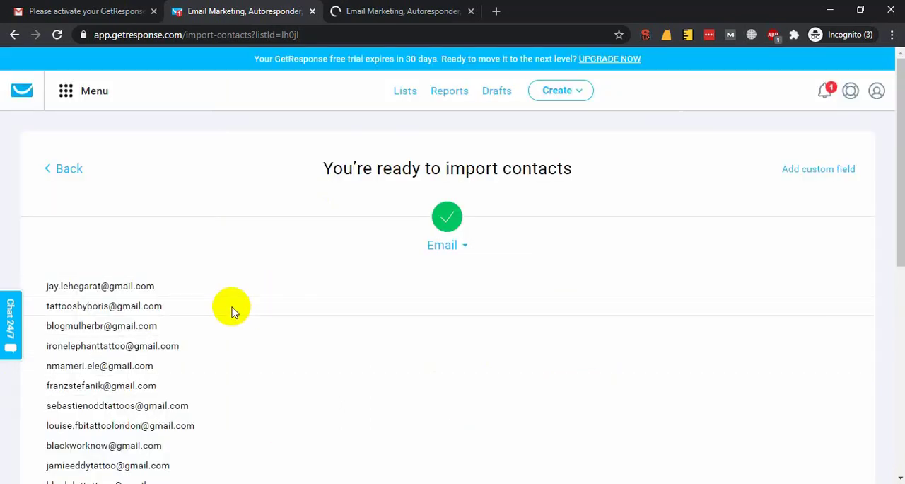
Check the contact preview, import the contacts into the list and acknowledge the import notice.
{"action": "scroll", "coordinate": [168, 332], "scroll_direction": "down", "scroll_amount": 5}
{"action": "scroll", "coordinate": [168, 332], "scroll_direction": "down", "scroll_amount": 2}
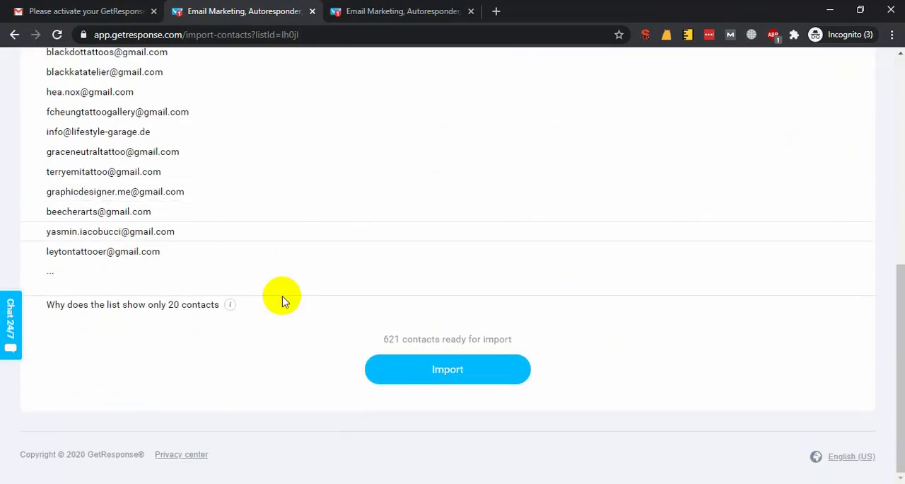
{"action": "left_click", "coordinate": [432, 368]}
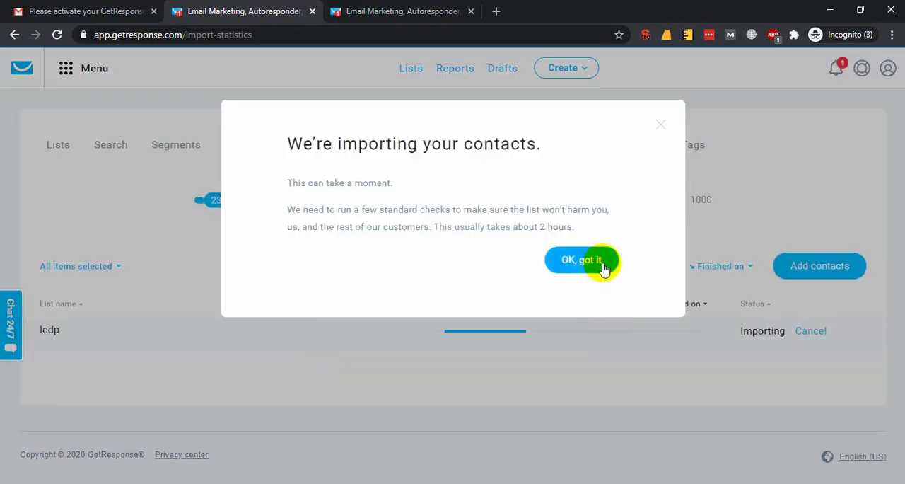
{"action": "left_click", "coordinate": [581, 260]}
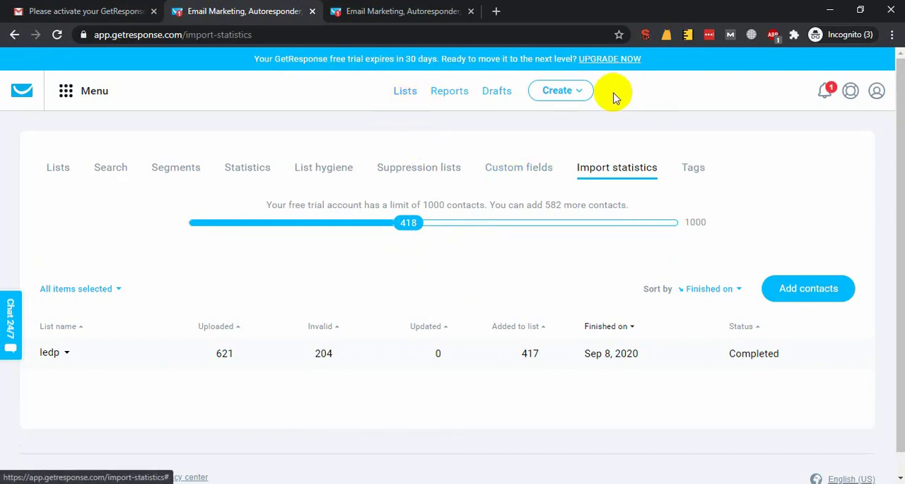
Start creating a new newsletter.
{"action": "left_click", "coordinate": [575, 95]}
{"action": "right_click", "coordinate": [470, 156]}
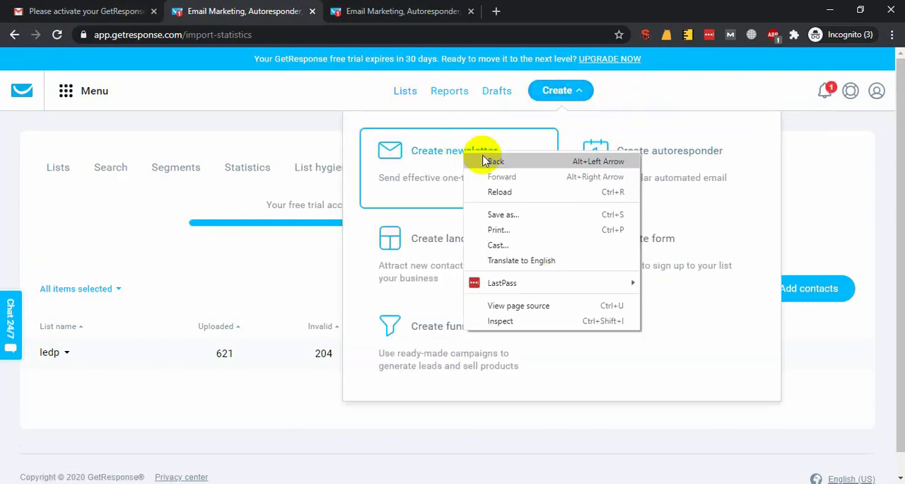
{"action": "key", "text": "Escape"}
{"action": "left_click", "coordinate": [417, 164]}
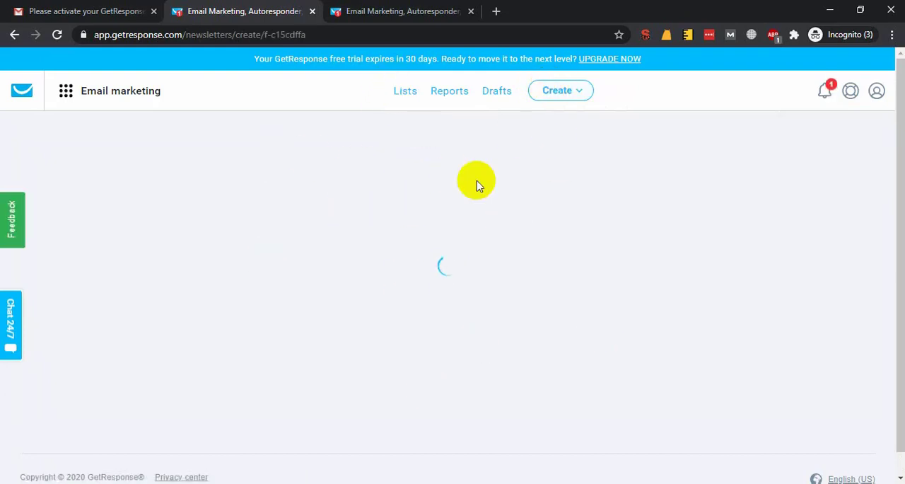
Set the newsletter's subject line to "FREE COURSE - Bangladesh ICT Ministry LEDP Project".
{"action": "scroll", "coordinate": [424, 332], "scroll_direction": "down", "scroll_amount": 2}
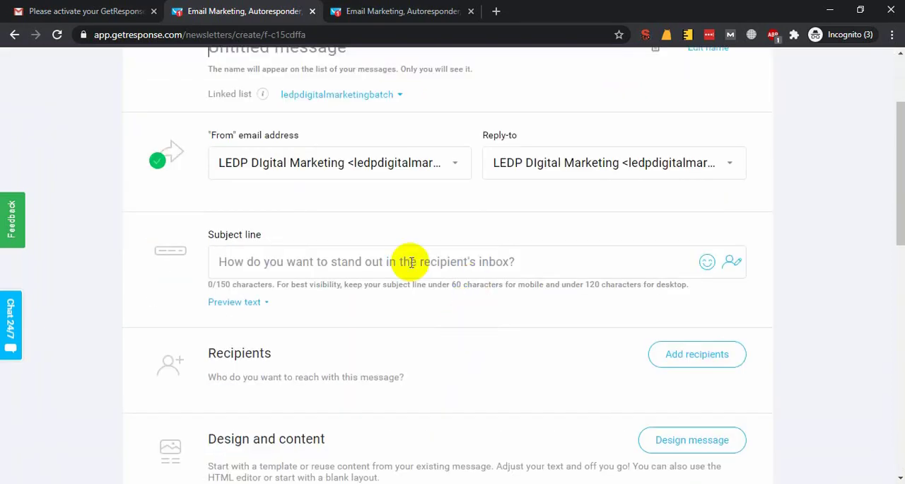
{"action": "left_click", "coordinate": [412, 262]}
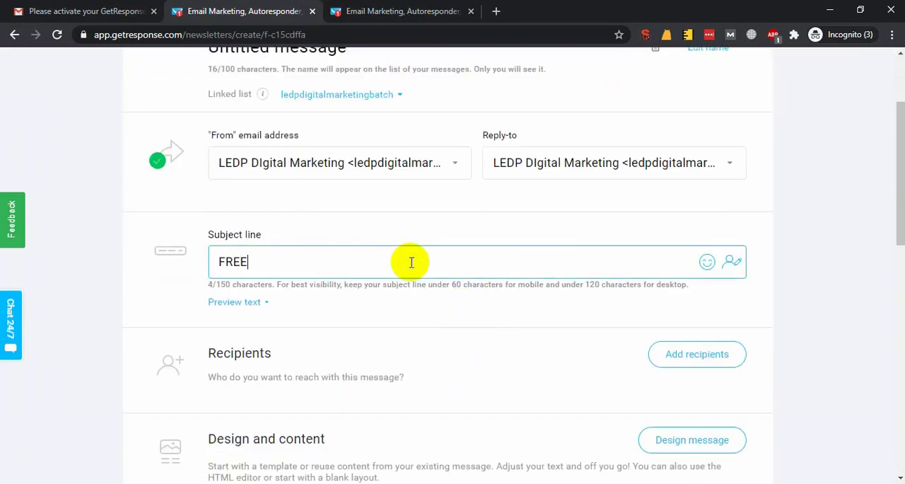
{"action": "type", "text": "FREE COURSE - Bangladesh ICT Ministry LEDP Project"}
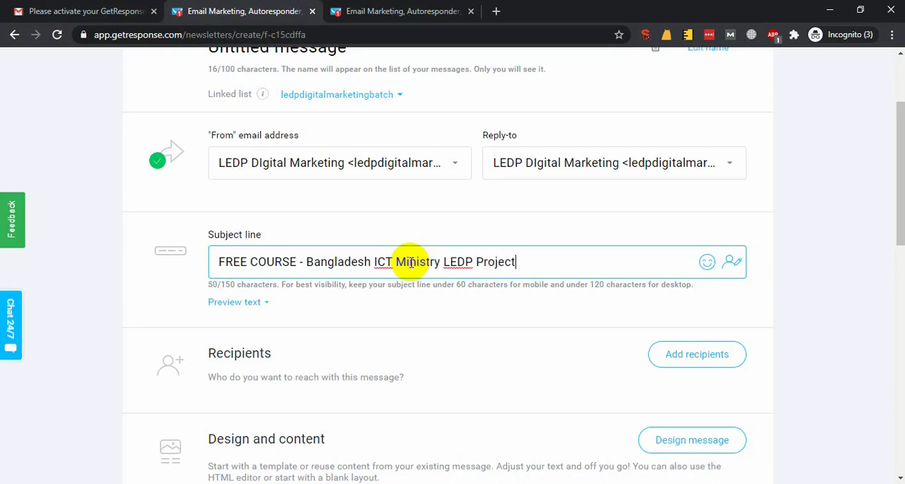
{"action": "left_click", "coordinate": [157, 299]}
Add the ledp list as the newsletter's recipients.
{"action": "left_click", "coordinate": [736, 360]}
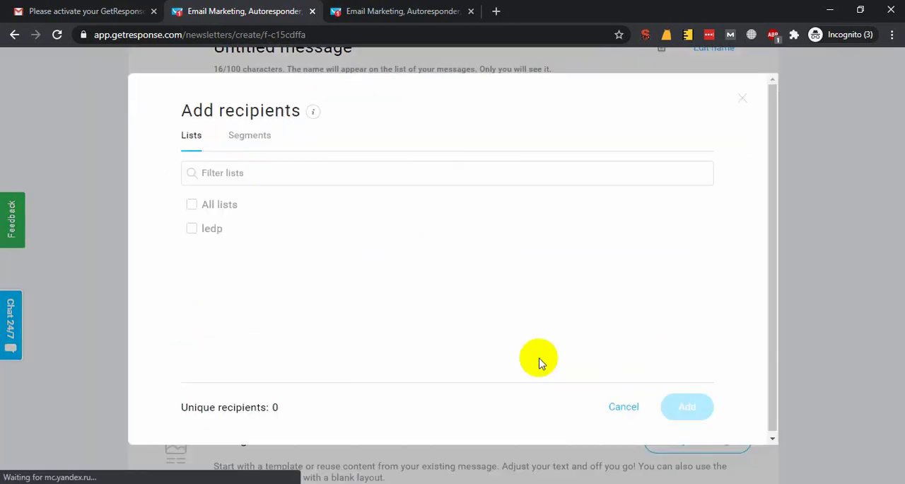
{"action": "left_click", "coordinate": [251, 149]}
{"action": "left_click_drag", "start_coordinate": [212, 151], "coordinate": [212, 178]}
{"action": "left_click", "coordinate": [194, 140]}
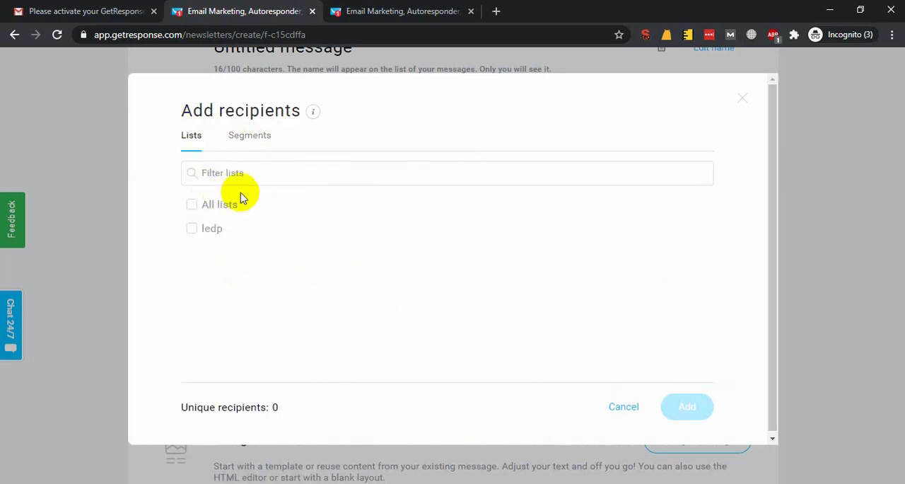
{"action": "left_click", "coordinate": [193, 229]}
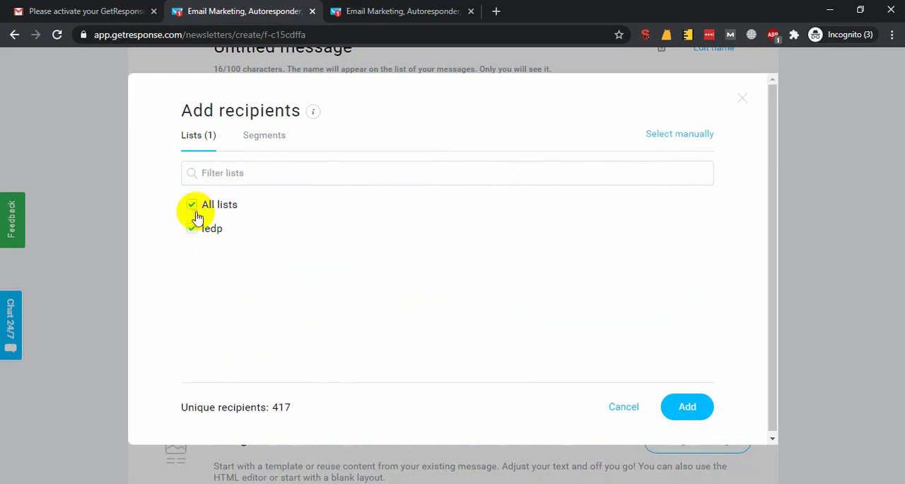
{"action": "left_click", "coordinate": [683, 407]}
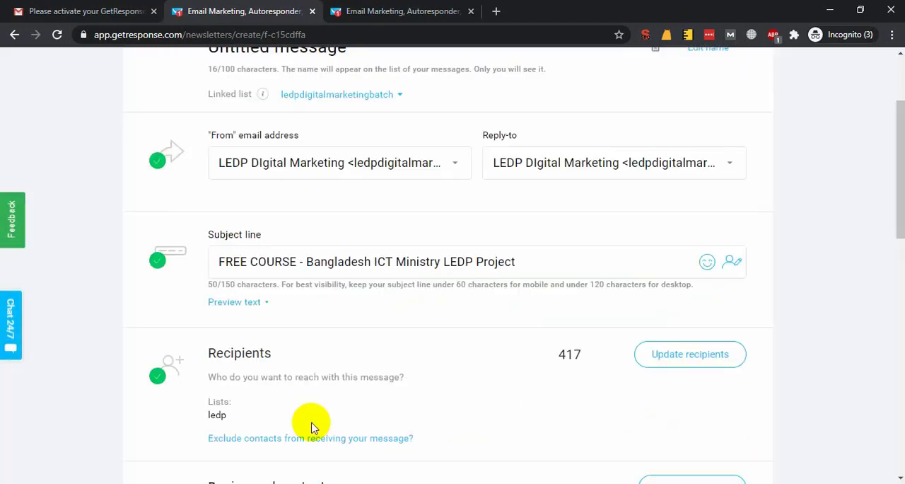
Open the newsletter's message design and use the predesigned template headed "Teach people how to master a new skill, program, or tool.".
{"action": "scroll", "coordinate": [314, 428], "scroll_direction": "down", "scroll_amount": 2}
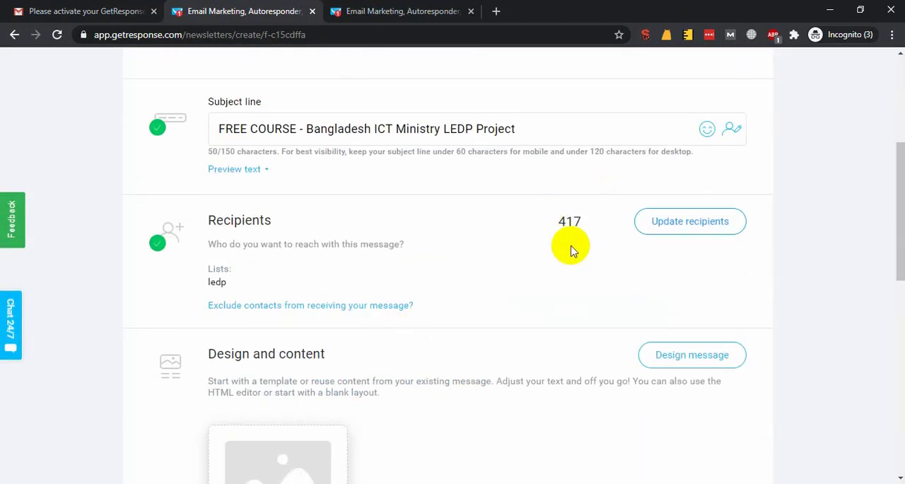
{"action": "scroll", "coordinate": [572, 246], "scroll_direction": "down", "scroll_amount": 3}
{"action": "scroll", "coordinate": [315, 274], "scroll_direction": "down", "scroll_amount": 1}
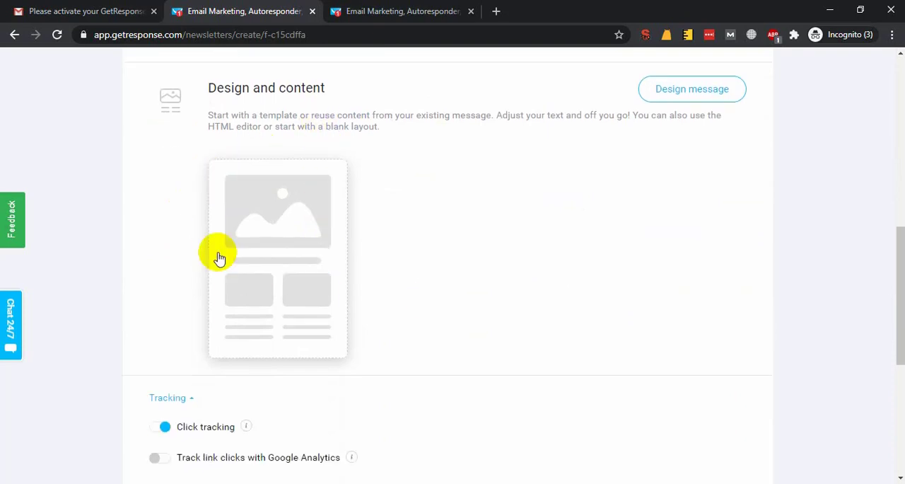
{"action": "left_click", "coordinate": [687, 105]}
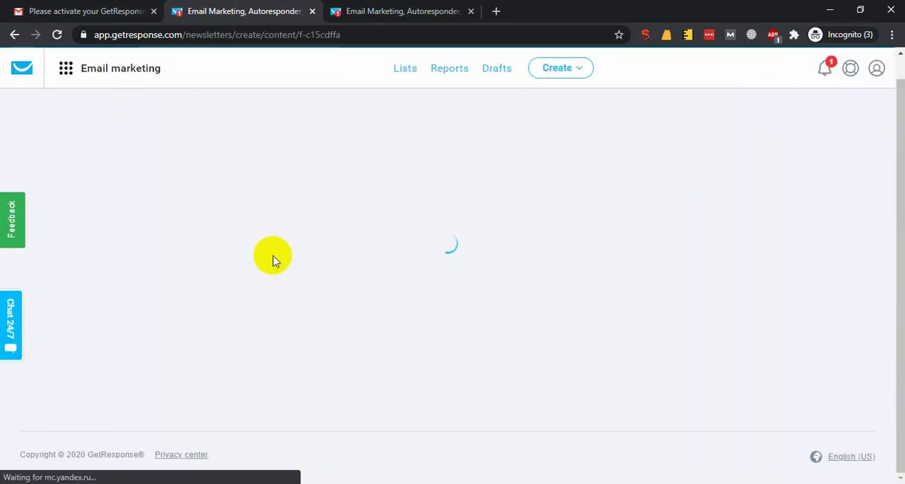
{"action": "scroll", "coordinate": [274, 260], "scroll_direction": "down", "scroll_amount": 1}
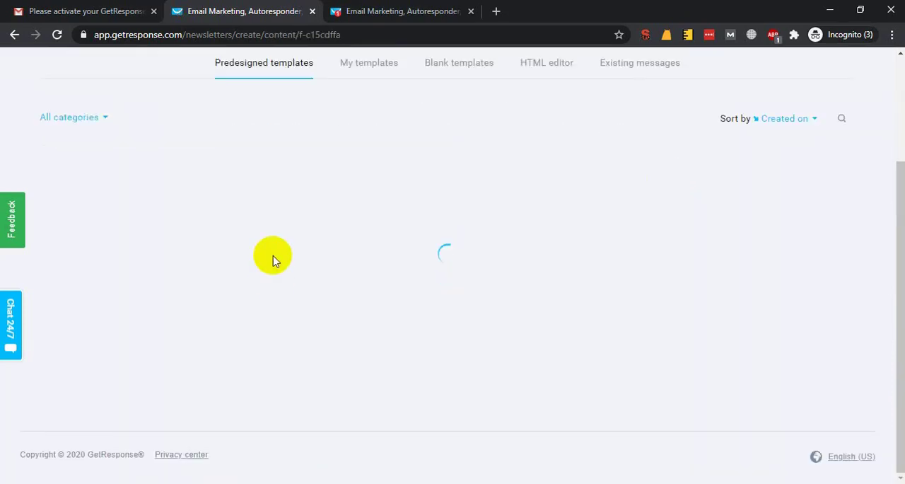
{"action": "scroll", "coordinate": [293, 310], "scroll_direction": "down", "scroll_amount": 3}
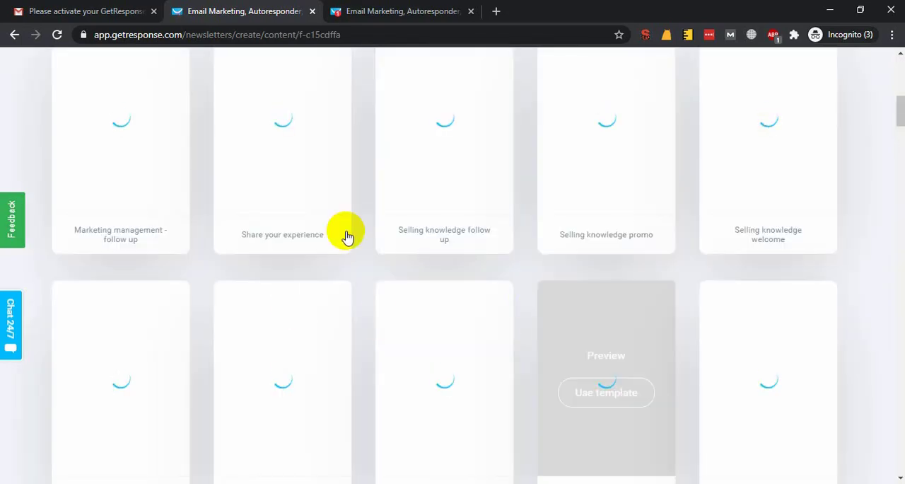
{"action": "scroll", "coordinate": [353, 206], "scroll_direction": "up", "scroll_amount": 7}
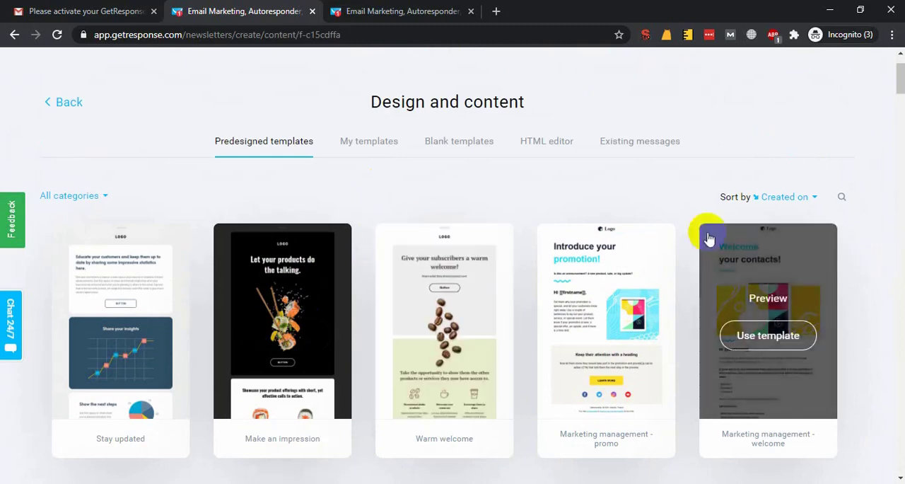
{"action": "scroll", "coordinate": [176, 295], "scroll_direction": "down", "scroll_amount": 5}
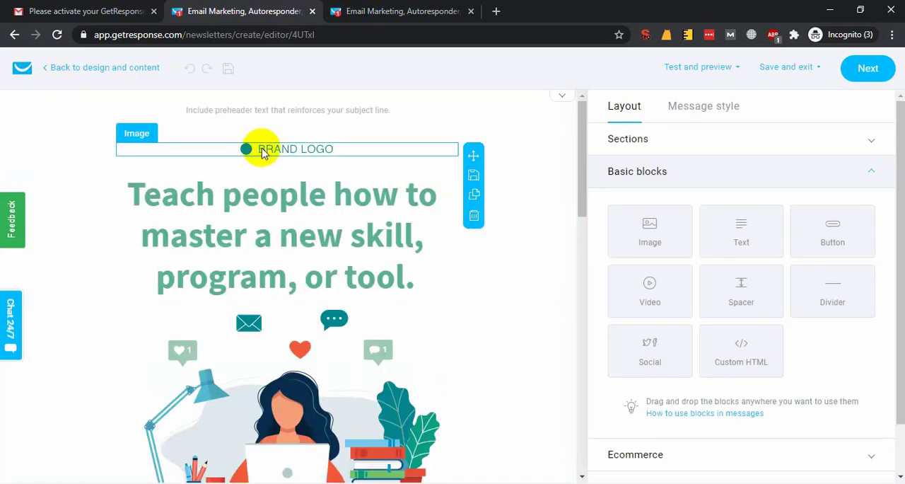
Replace the template's brand logo image with ledp.jpg uploaded from the Desktop.
{"action": "left_click", "coordinate": [172, 141]}
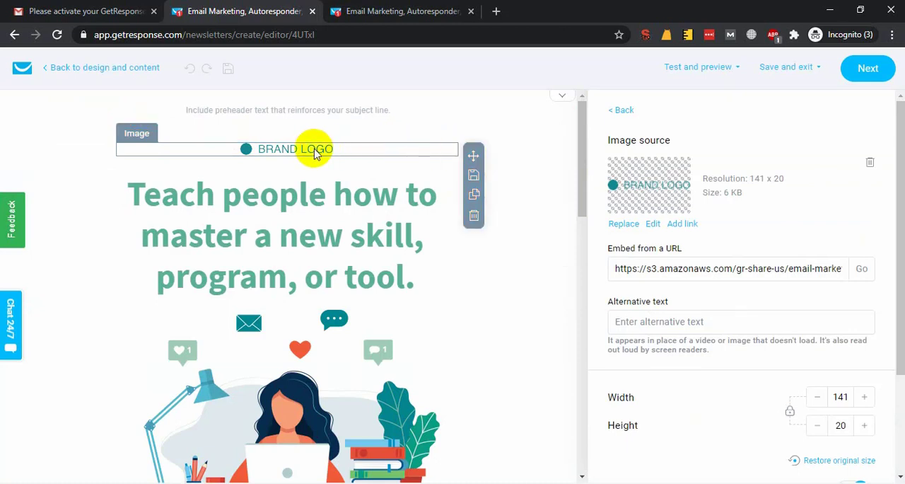
{"action": "left_click", "coordinate": [618, 226]}
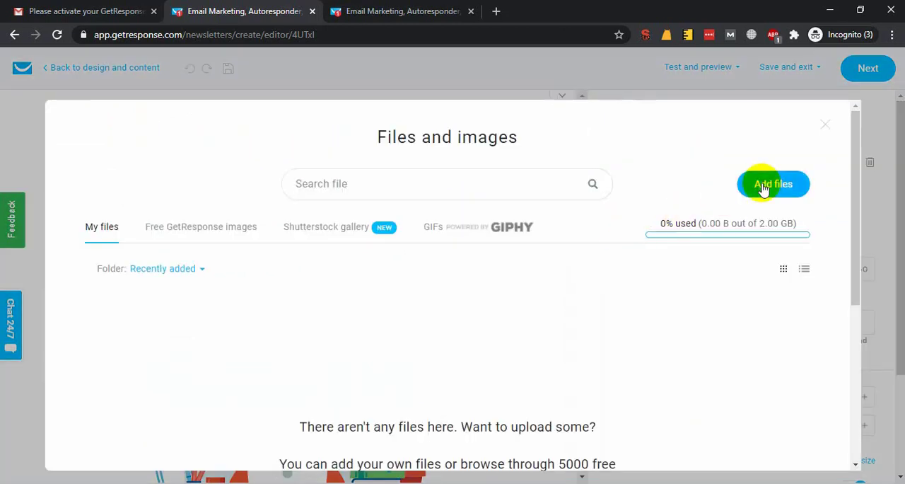
{"action": "left_click", "coordinate": [763, 189]}
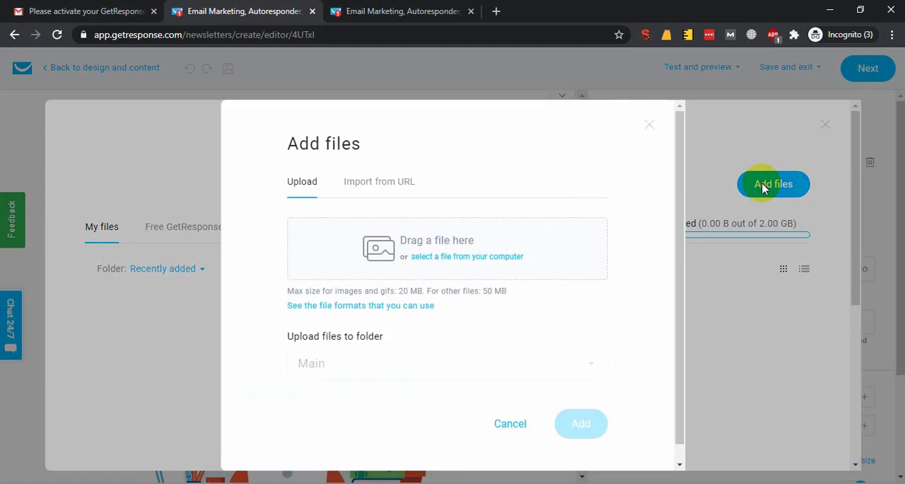
{"action": "left_click", "coordinate": [495, 256]}
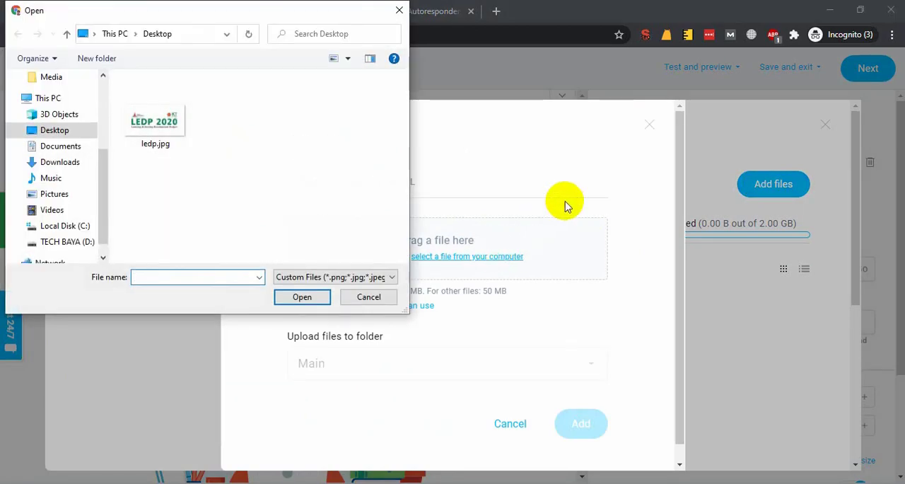
{"action": "double_click", "coordinate": [154, 121]}
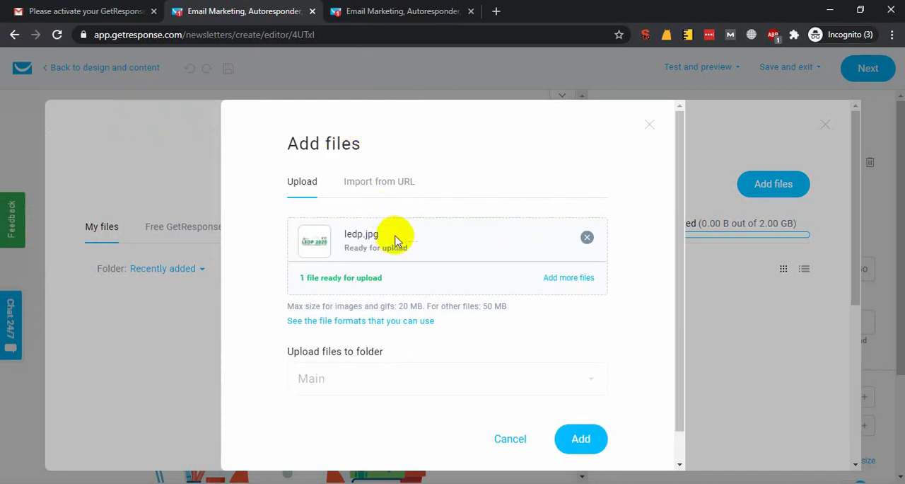
{"action": "left_click", "coordinate": [580, 438]}
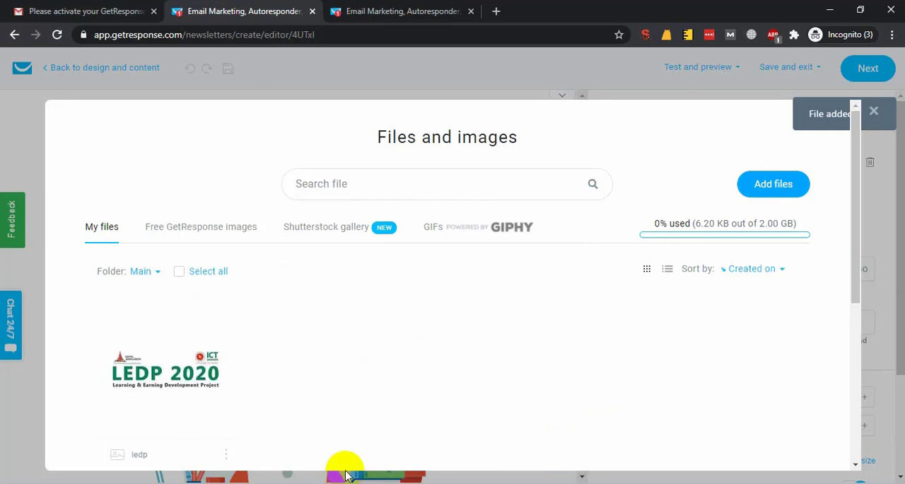
{"action": "left_click", "coordinate": [180, 373]}
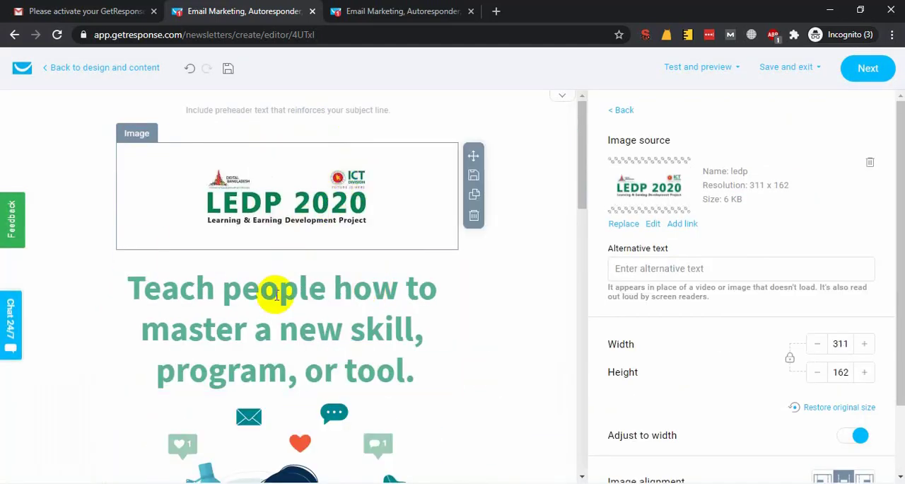
Replace the template's headline "Teach people how to master a new skill, program, or tool." with "Learning & Earning Development Project".
{"action": "left_click", "coordinate": [259, 330]}
{"action": "triple_click", "coordinate": [370, 344]}
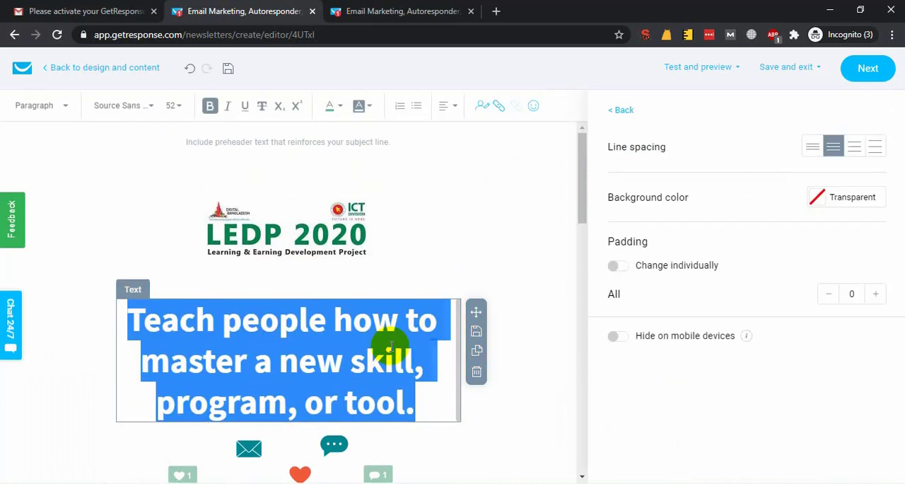
{"action": "type", "text": "LEDP"}
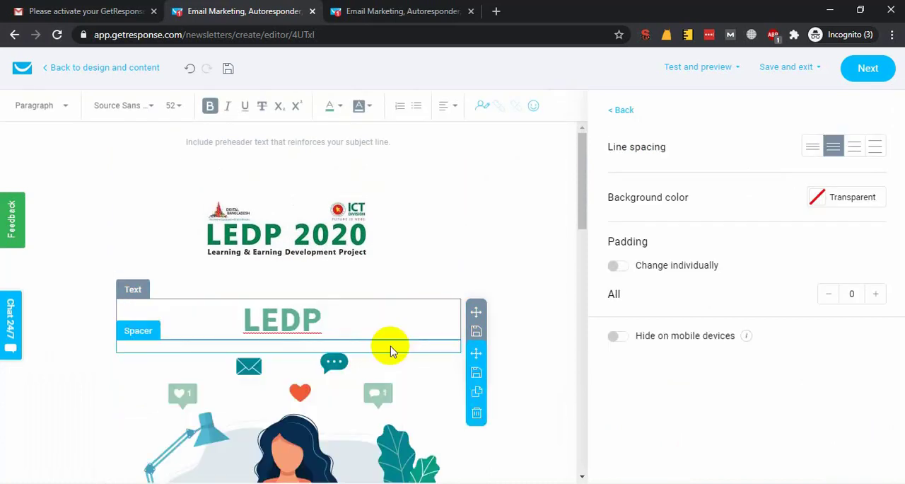
{"action": "key", "text": "ctrl+a"}
{"action": "type", "text": "Learning"}
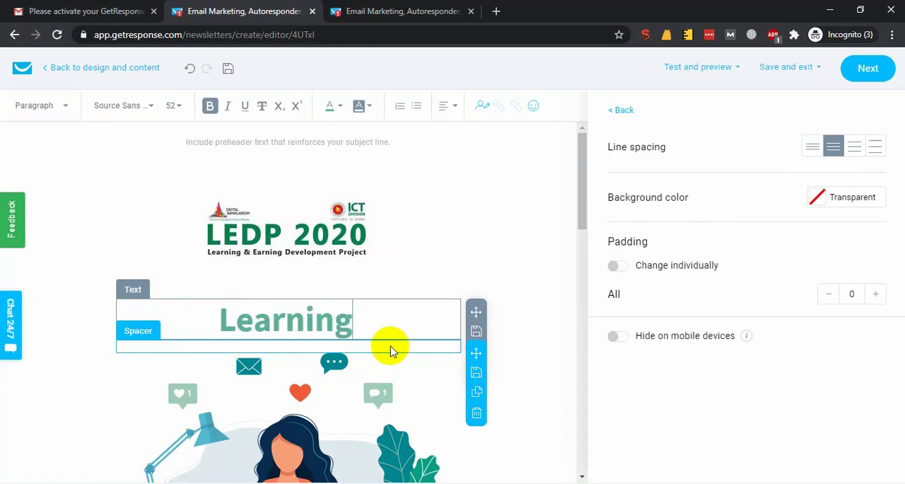
{"action": "type", "text": " * E"}
{"action": "key", "text": "BackSpace"}
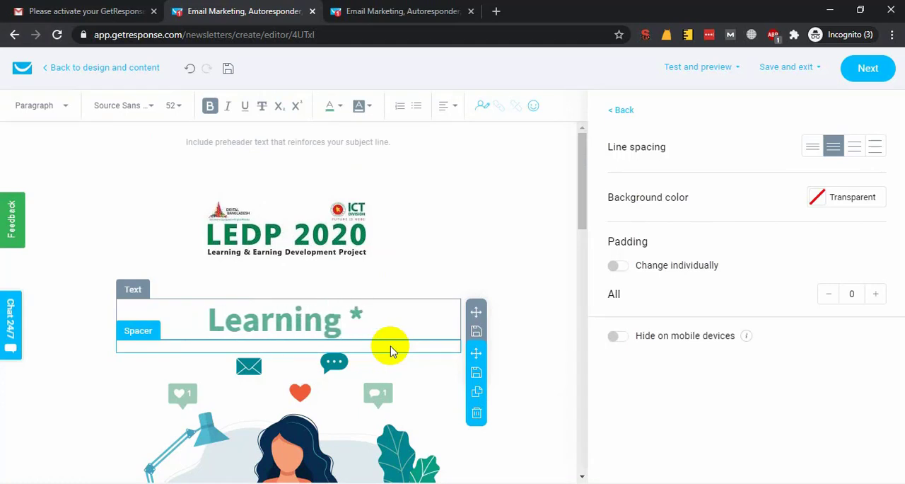
{"action": "type", "text": "&"}
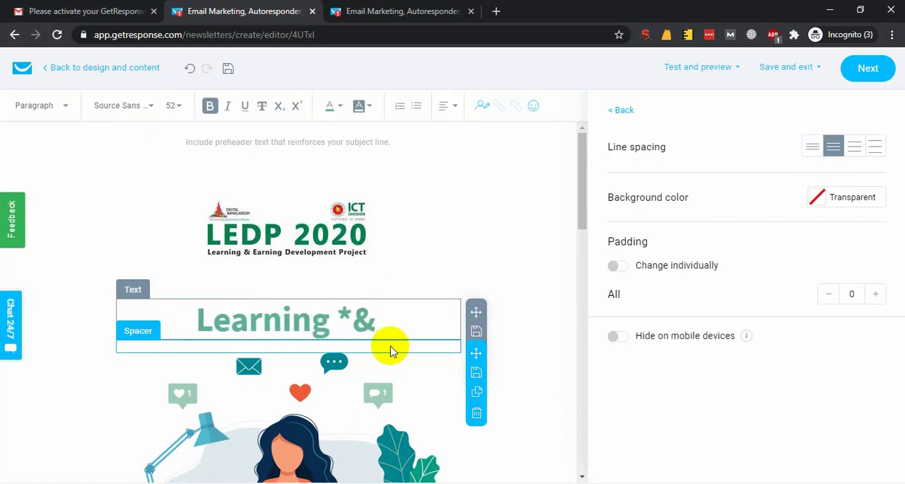
{"action": "key", "text": "BackSpace"}
{"action": "key", "text": "BackSpace"}
{"action": "type", "text": "& Earn"}
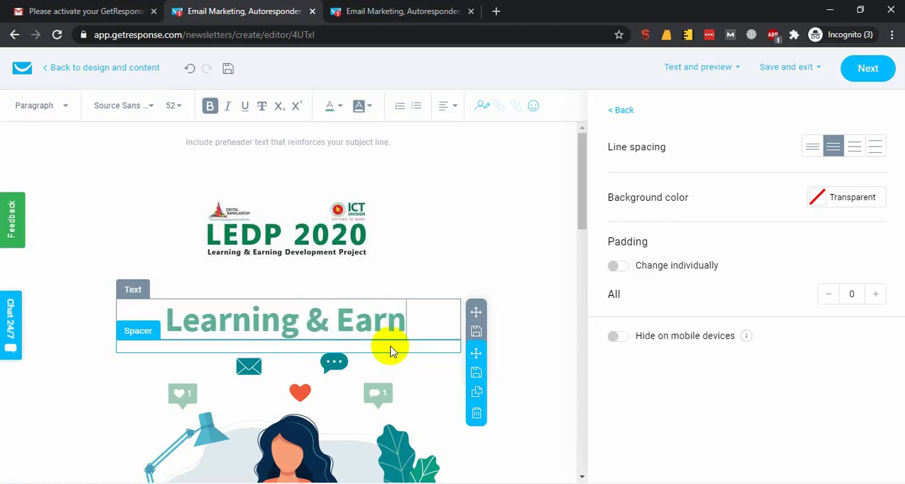
{"action": "type", "text": "ing Develo"}
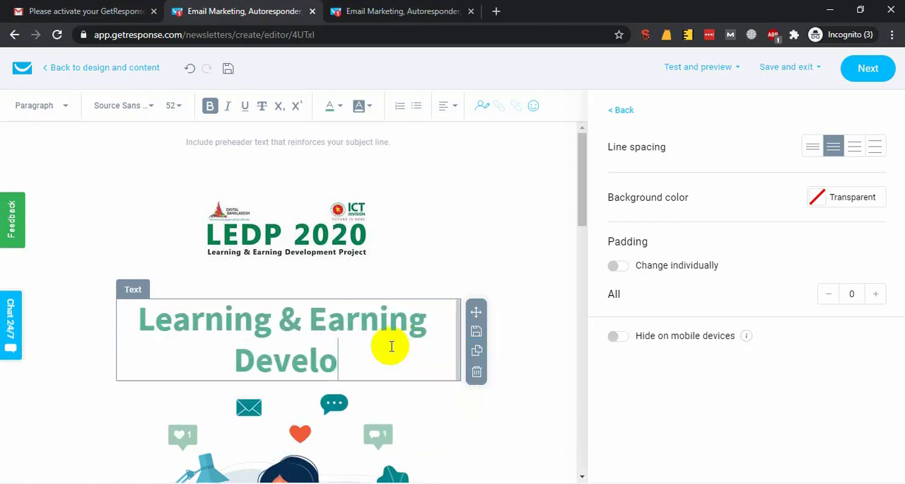
{"action": "type", "text": "pment Project"}
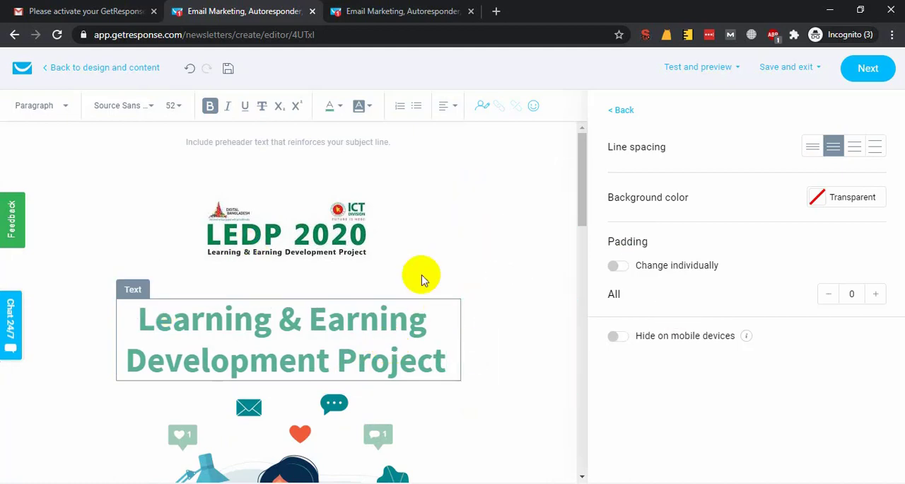
Look through the newsletter's body text and select the "Put an image here" placeholder.
{"action": "scroll", "coordinate": [417, 299], "scroll_direction": "down", "scroll_amount": 7}
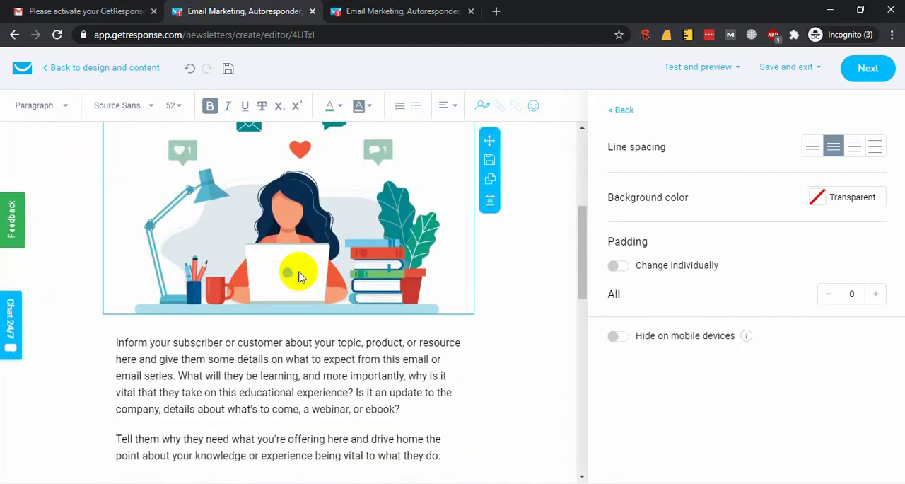
{"action": "scroll", "coordinate": [316, 244], "scroll_direction": "up", "scroll_amount": 2}
{"action": "scroll", "coordinate": [269, 250], "scroll_direction": "down", "scroll_amount": 1}
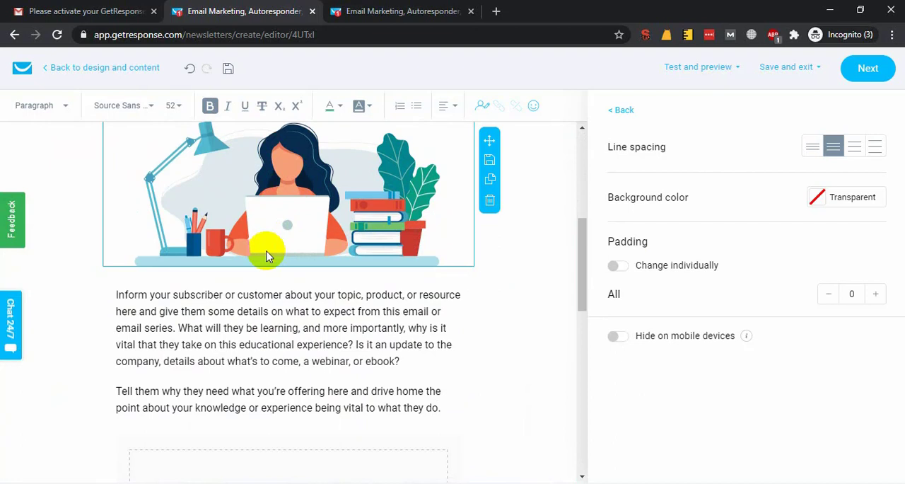
{"action": "triple_click", "coordinate": [287, 318]}
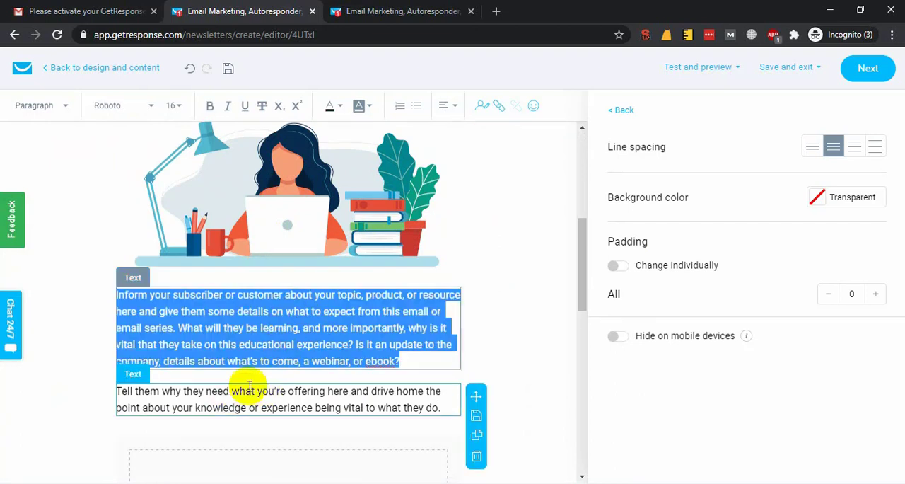
{"action": "scroll", "coordinate": [248, 424], "scroll_direction": "down", "scroll_amount": 4}
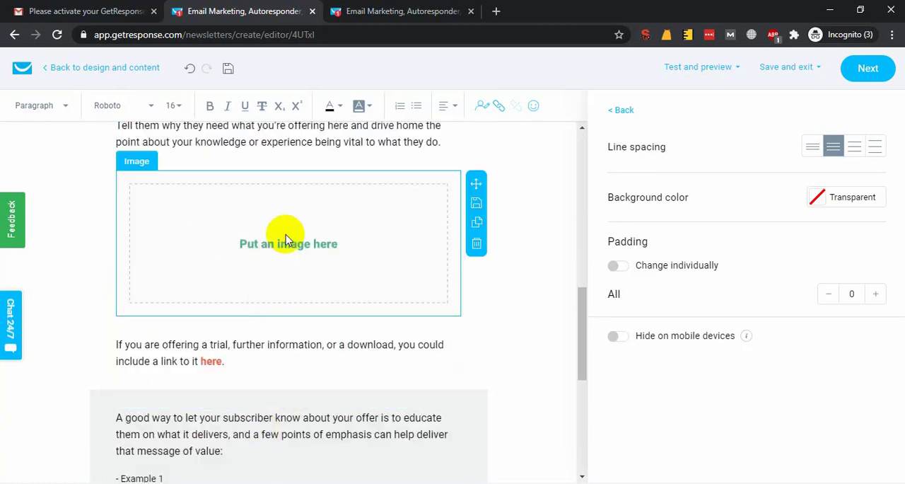
{"action": "left_click", "coordinate": [316, 220]}
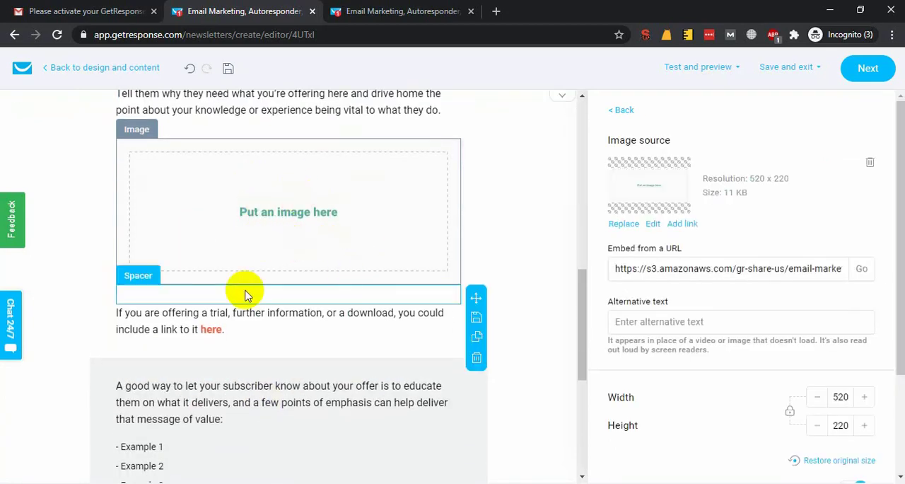
{"action": "scroll", "coordinate": [244, 290], "scroll_direction": "down", "scroll_amount": 3}
{"action": "scroll", "coordinate": [248, 283], "scroll_direction": "up", "scroll_amount": 2}
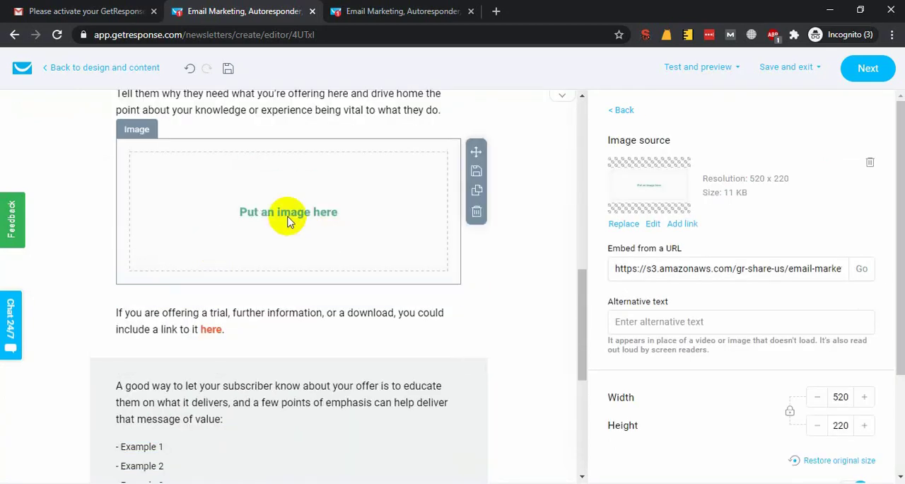
Open pixabay.com in a new browser tab.
{"action": "left_click", "coordinate": [496, 10]}
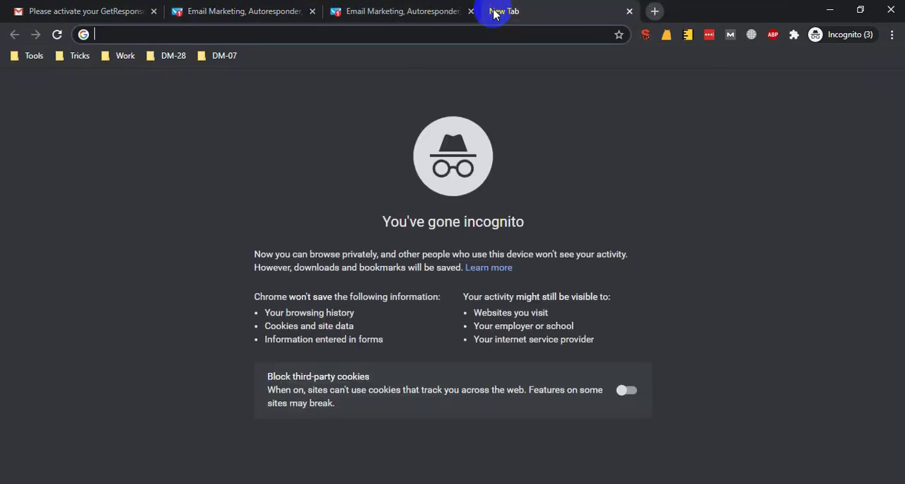
{"action": "type", "text": "unsplash.com"}
{"action": "key", "text": "ctrl+a"}
{"action": "type", "text": "pixabay.com"}
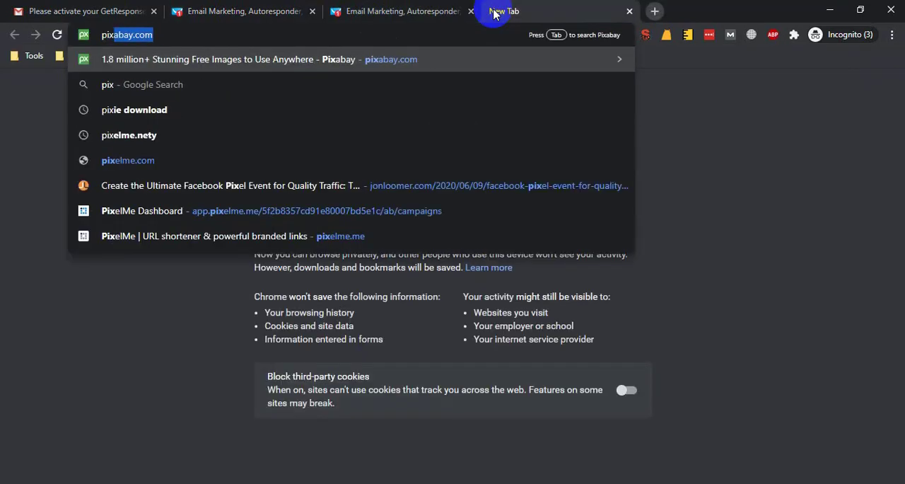
{"action": "key", "text": "Return"}
{"action": "left_click", "coordinate": [424, 7]}
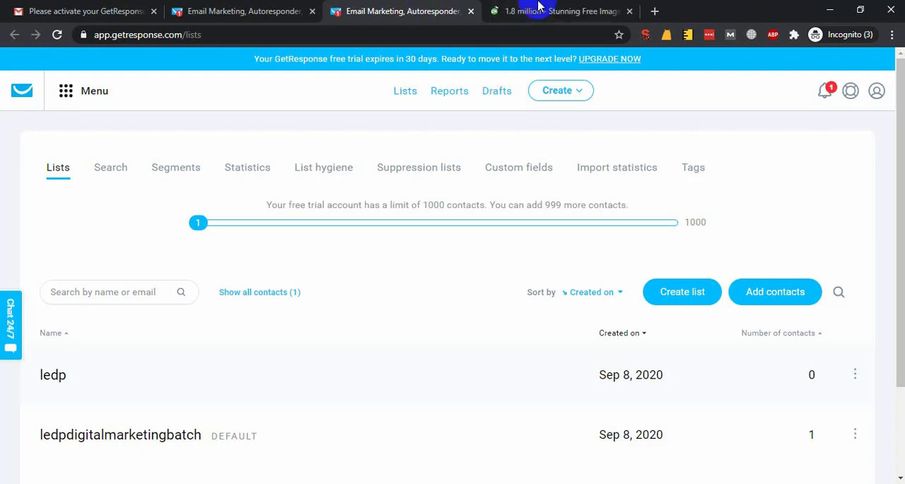
{"action": "left_click", "coordinate": [539, 5]}
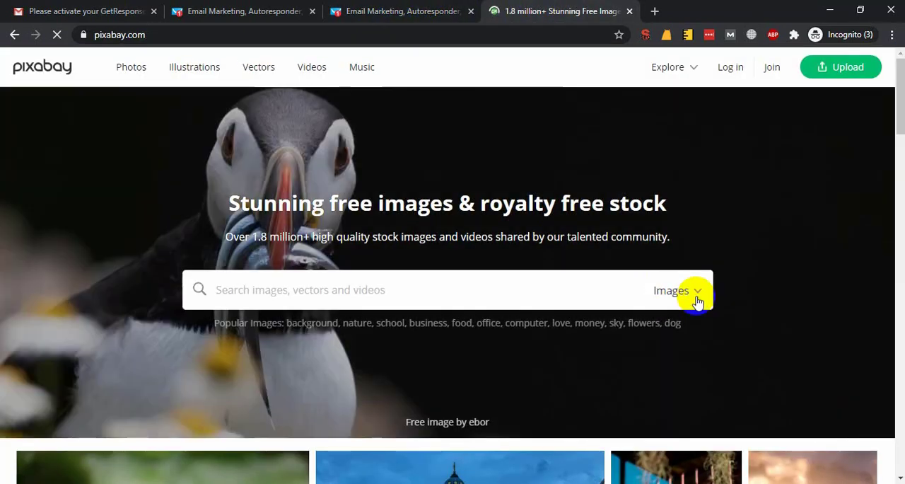
Search Pixabay's vector graphics for "laptop".
{"action": "left_click", "coordinate": [699, 290]}
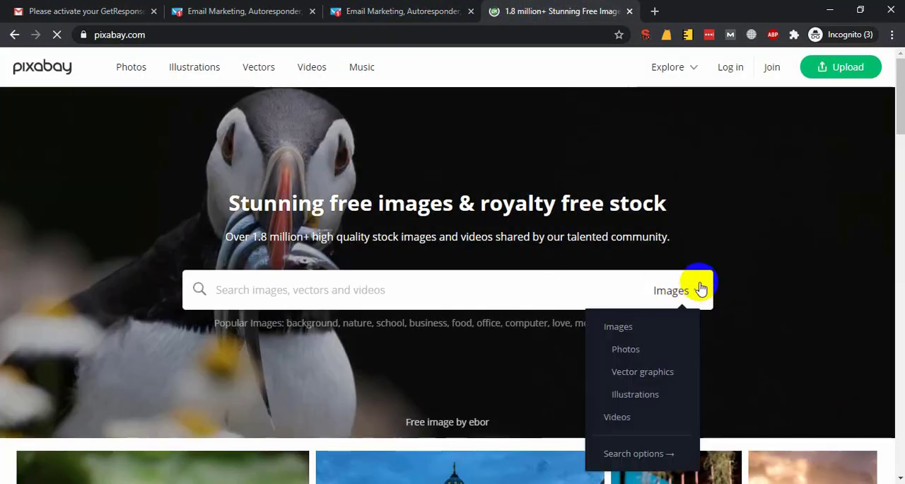
{"action": "left_click", "coordinate": [633, 370]}
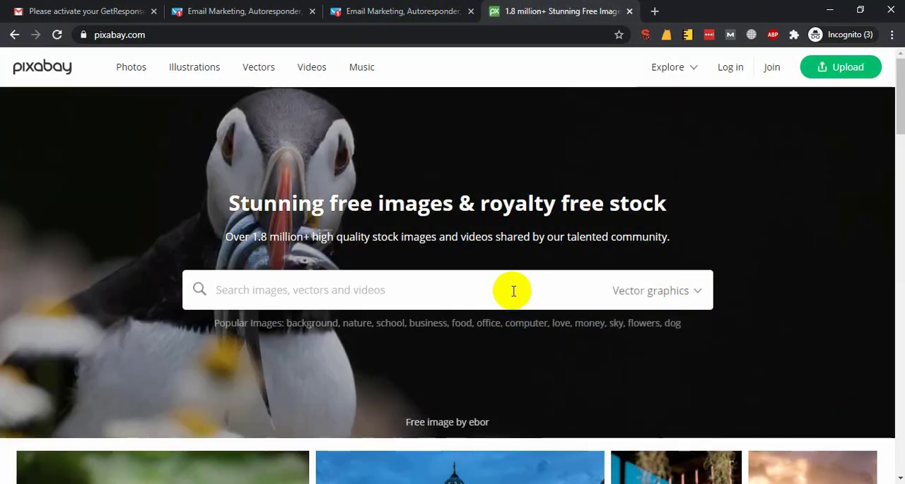
{"action": "left_click", "coordinate": [514, 291]}
{"action": "type", "text": "laptop"}
{"action": "key", "text": "Return"}
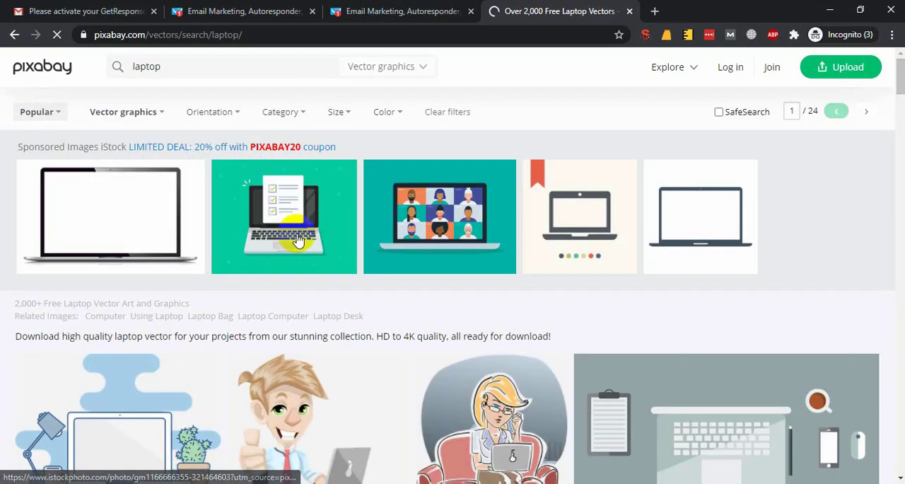
Open the illustration of the thumbs-up businessman with a laptop and request its free 1280×1217 PNG download.
{"action": "scroll", "coordinate": [290, 298], "scroll_direction": "down", "scroll_amount": 2}
{"action": "left_click", "coordinate": [341, 290]}
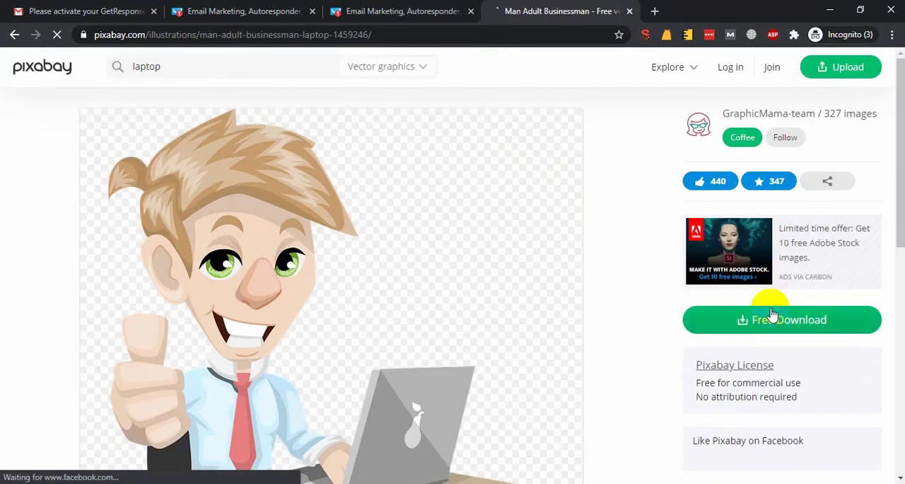
{"action": "left_click", "coordinate": [772, 314]}
{"action": "left_click", "coordinate": [742, 439]}
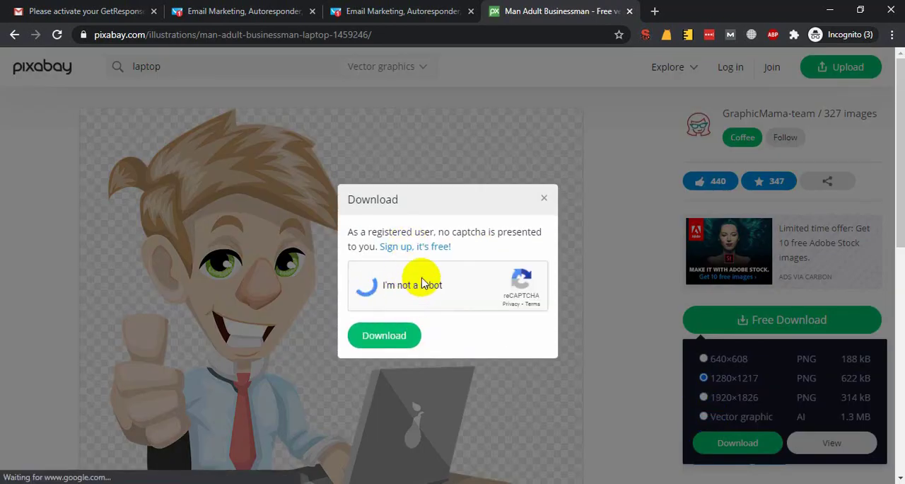
Mark the squares with traffic lights and submit them, and do the same for the street-corner crosswalks in the download's reCAPTCHA.
{"action": "left_click", "coordinate": [504, 226]}
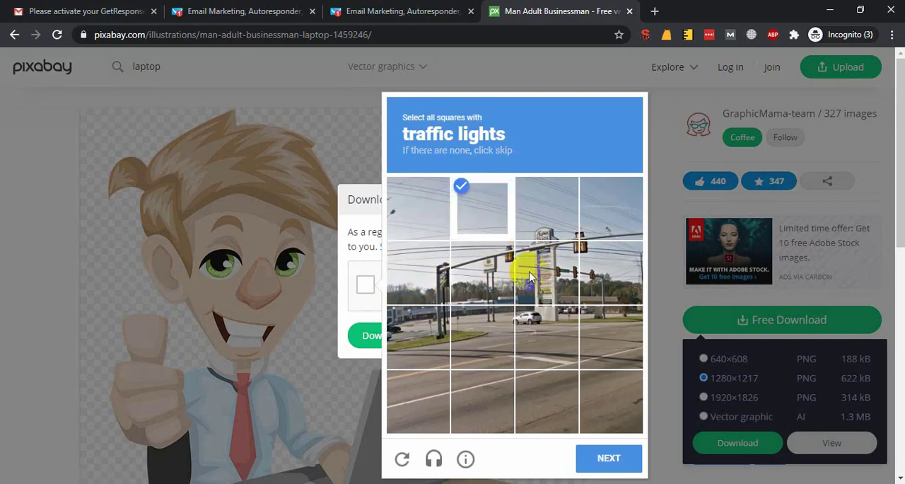
{"action": "left_click", "coordinate": [495, 273]}
{"action": "left_click", "coordinate": [546, 272]}
{"action": "left_click", "coordinate": [584, 246]}
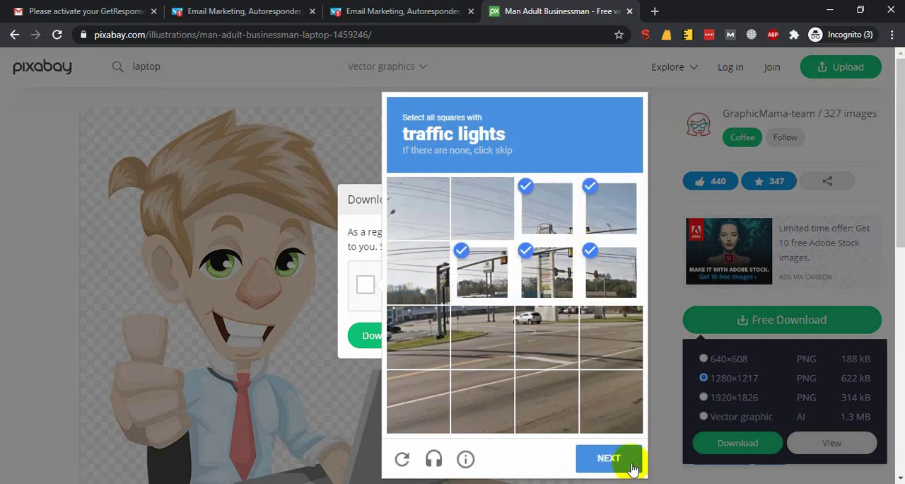
{"action": "left_click", "coordinate": [631, 464]}
{"action": "left_click", "coordinate": [430, 404]}
{"action": "left_click", "coordinate": [482, 401]}
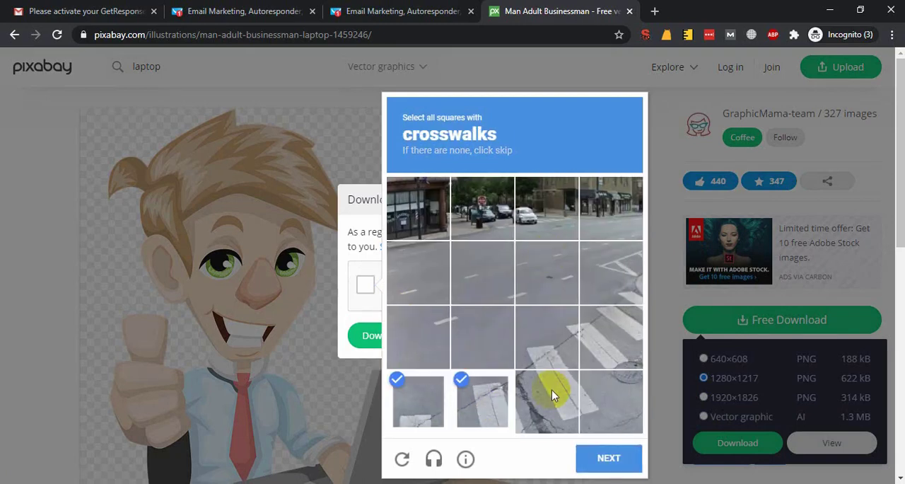
{"action": "left_click", "coordinate": [626, 283]}
{"action": "left_click", "coordinate": [623, 457]}
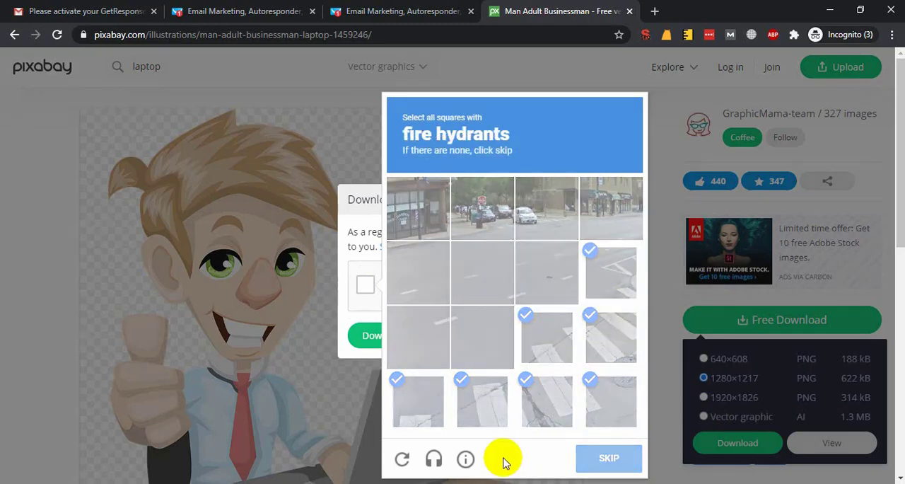
Mark and submit the reCAPTCHA squares showing the yellow fire hydrant and the crosswalk across the palm-lined road.
{"action": "left_click", "coordinate": [612, 256]}
{"action": "left_click", "coordinate": [611, 208]}
{"action": "left_click", "coordinate": [611, 337]}
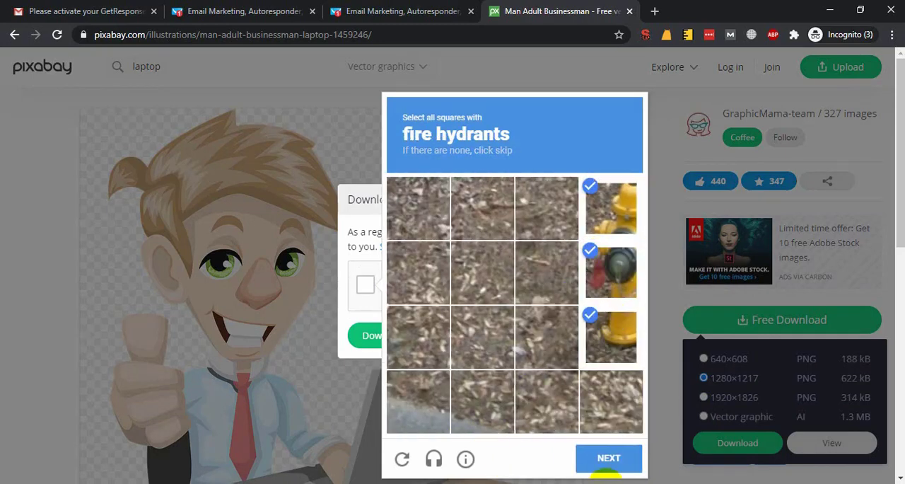
{"action": "left_click", "coordinate": [608, 459]}
{"action": "left_click", "coordinate": [433, 334]}
{"action": "left_click", "coordinate": [483, 329]}
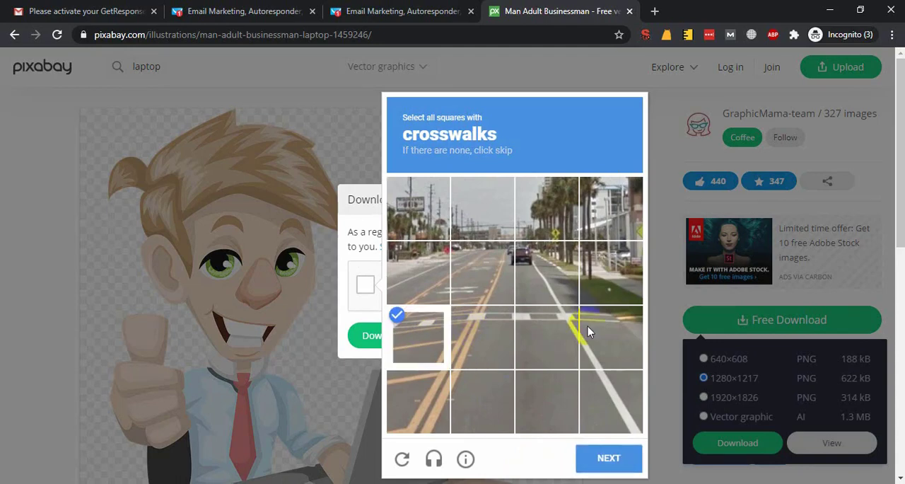
{"action": "left_click", "coordinate": [588, 326]}
{"action": "left_click", "coordinate": [550, 325]}
{"action": "left_click", "coordinate": [609, 453]}
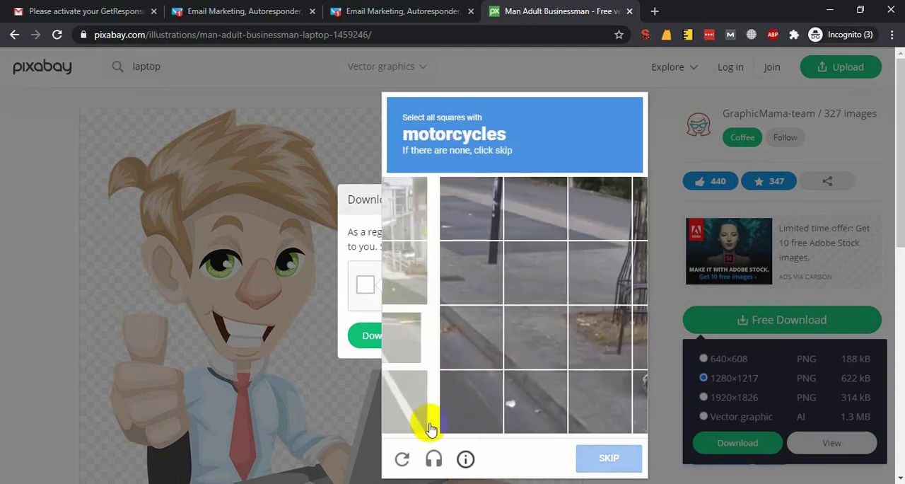
Complete the reCAPTCHA by marking and submitting the squares with motorcycles and with stairs.
{"action": "left_click", "coordinate": [605, 345]}
{"action": "left_click", "coordinate": [616, 377]}
{"action": "left_click", "coordinate": [628, 297]}
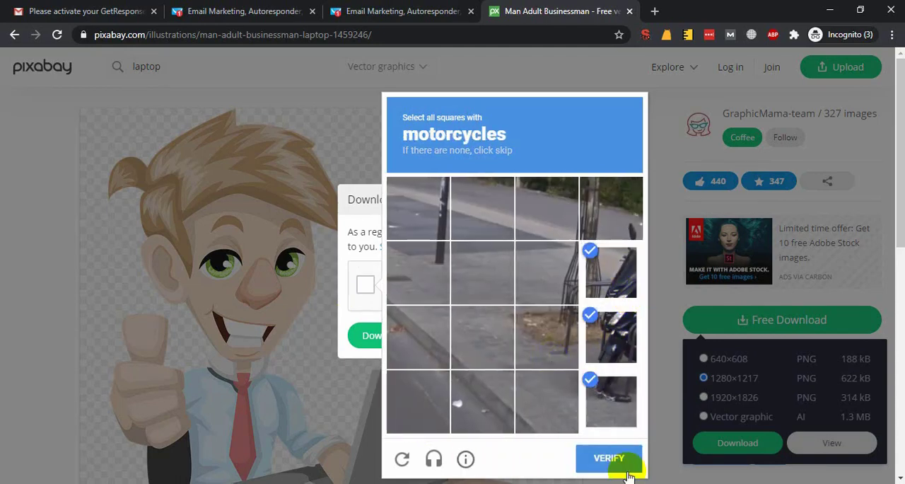
{"action": "left_click", "coordinate": [609, 460]}
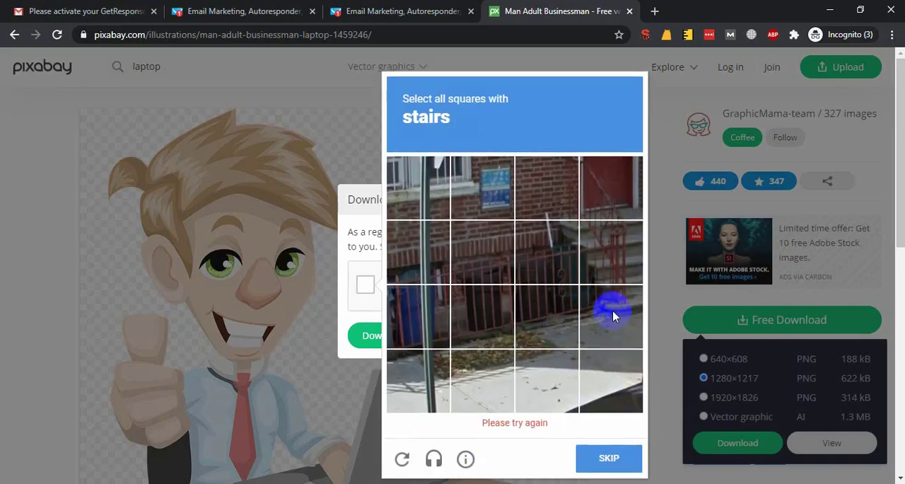
{"action": "left_click", "coordinate": [613, 317]}
{"action": "left_click", "coordinate": [611, 273]}
{"action": "left_click", "coordinate": [601, 203]}
{"action": "left_click", "coordinate": [594, 460]}
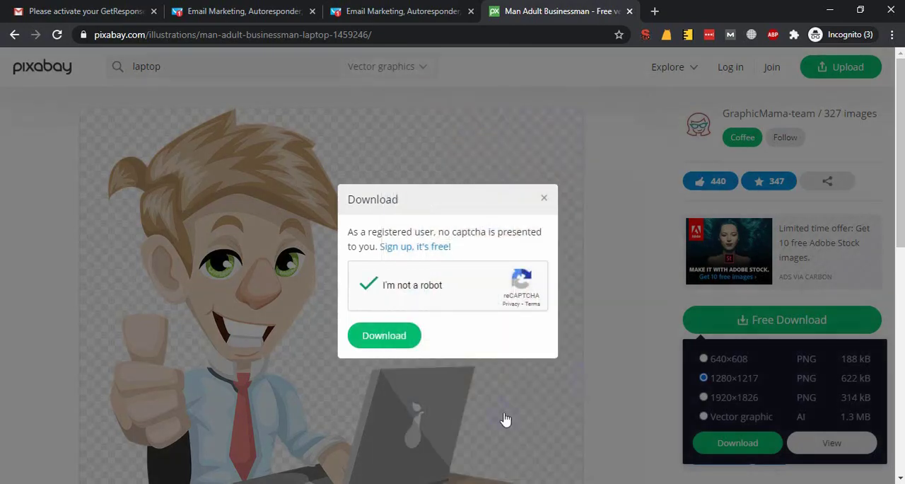
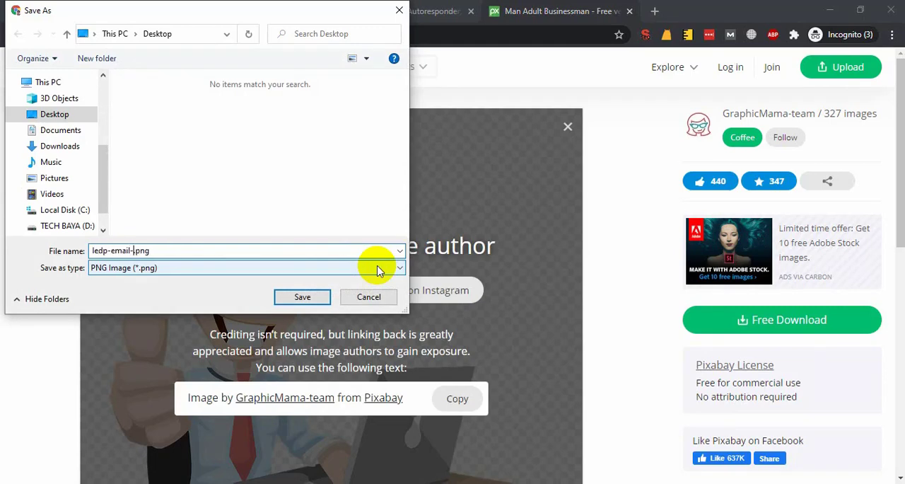
Save the downloaded illustration on the desktop as ledp-email-photo.png and return to the newsletter editor.
{"action": "key", "text": "Return"}
{"action": "left_click", "coordinate": [343, 14]}
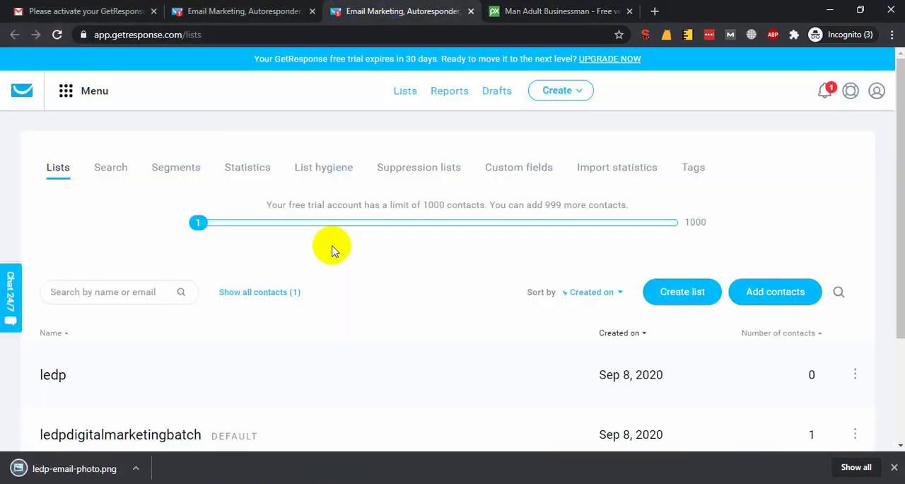
{"action": "left_click", "coordinate": [319, 11]}
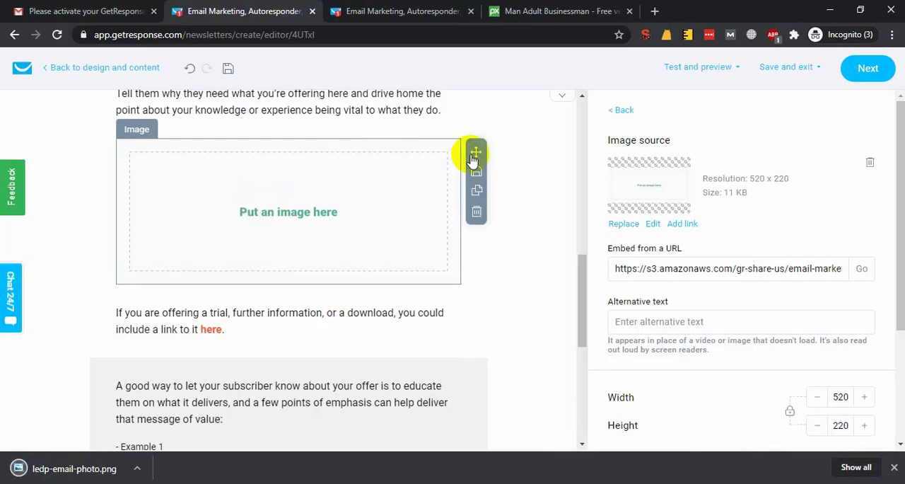
Replace the newsletter's "Put an image here" placeholder with ledp-email-photo.png, uploaded from the desktop to the Main folder.
{"action": "left_click", "coordinate": [624, 224]}
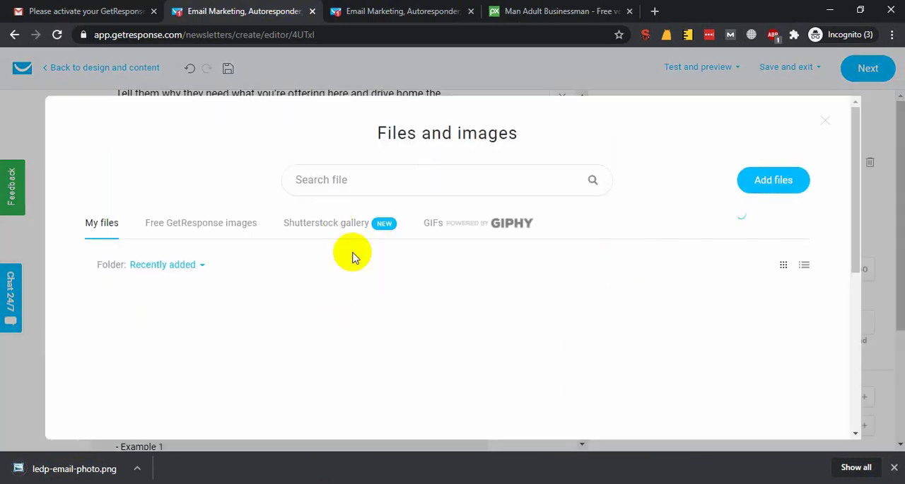
{"action": "left_click", "coordinate": [774, 182]}
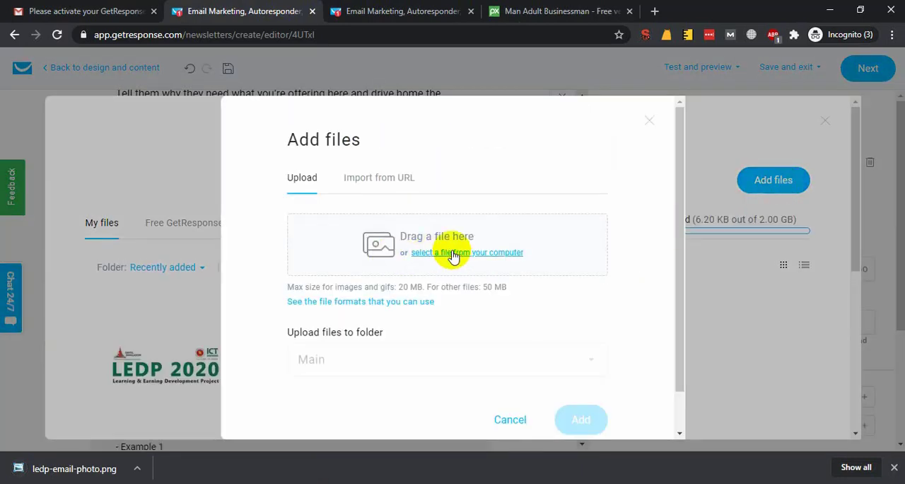
{"action": "left_click", "coordinate": [454, 255]}
{"action": "left_click", "coordinate": [239, 120]}
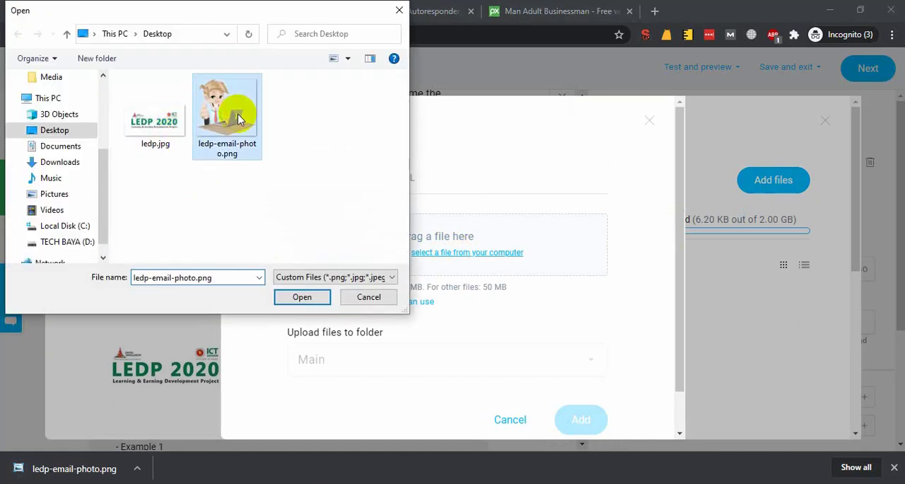
{"action": "double_click", "coordinate": [239, 120]}
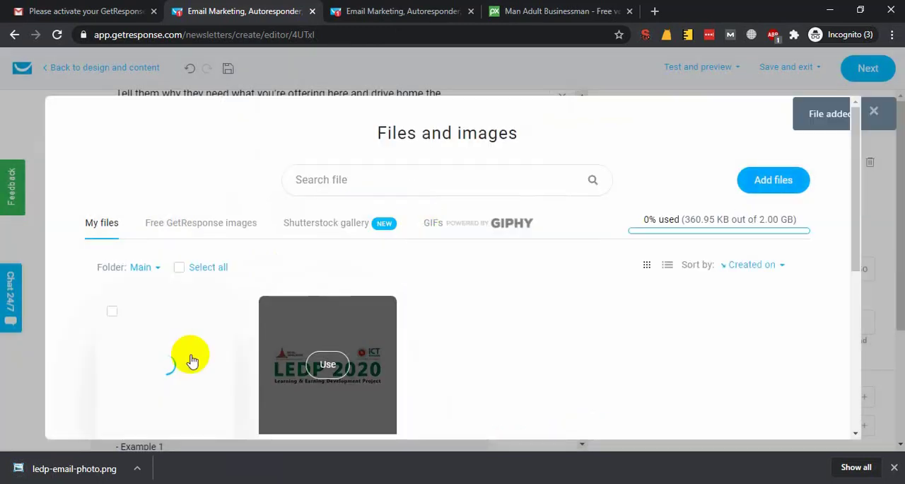
{"action": "left_click", "coordinate": [166, 365]}
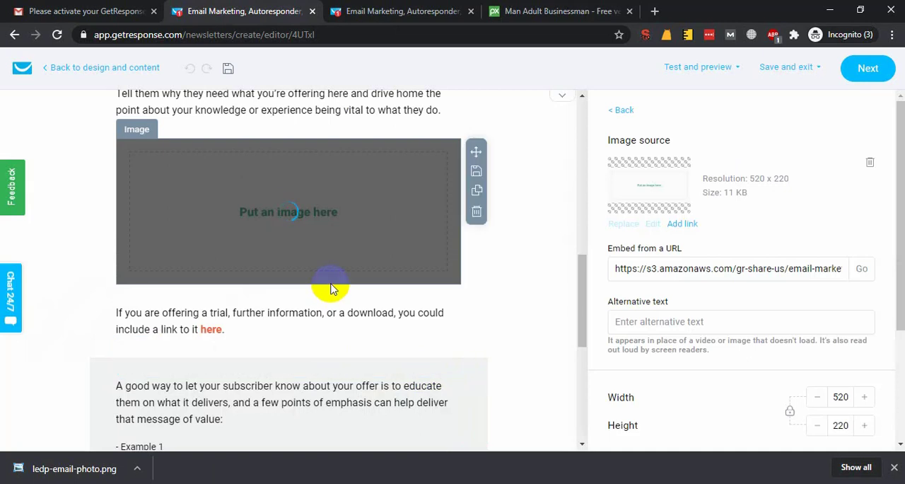
{"action": "left_click", "coordinate": [894, 467]}
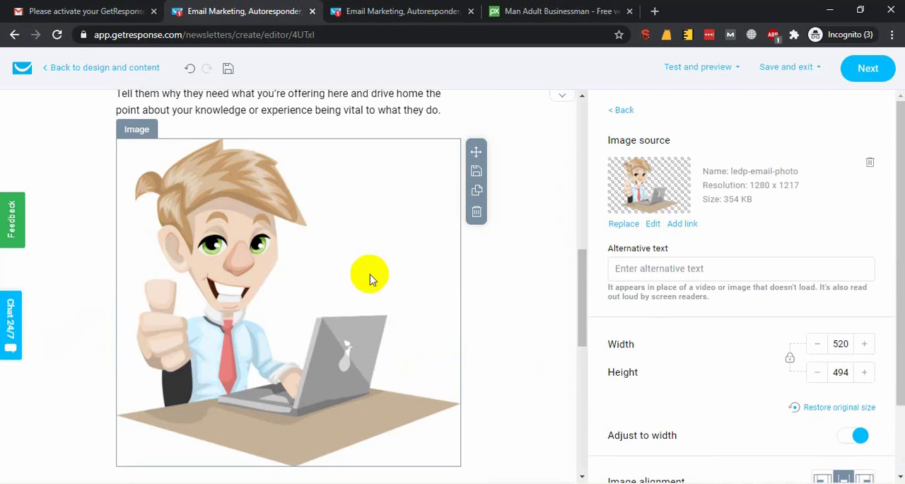
Select the newsletter's STAY IN THE KNOW button, then find the LEDP website ledp.ictd.gov.bd in a new browser tab and copy its address.
{"action": "scroll", "coordinate": [370, 273], "scroll_direction": "down", "scroll_amount": 5}
{"action": "scroll", "coordinate": [240, 324], "scroll_direction": "down", "scroll_amount": 3}
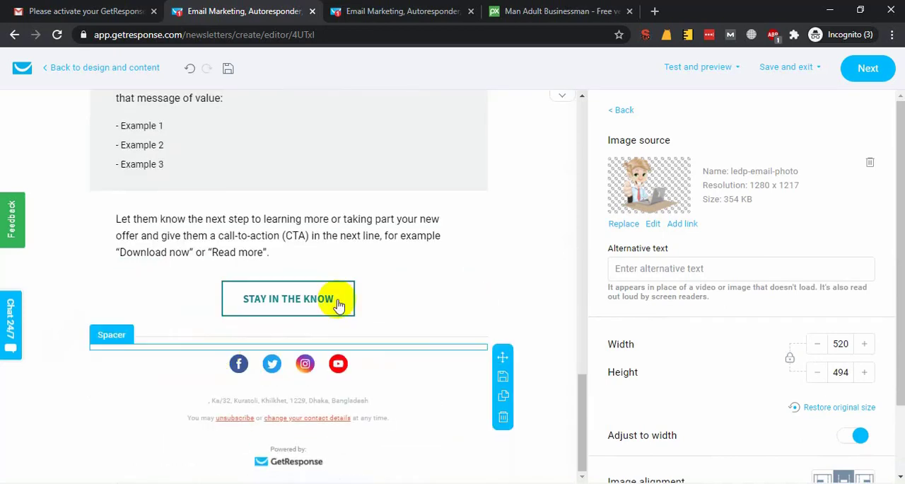
{"action": "left_click", "coordinate": [357, 301]}
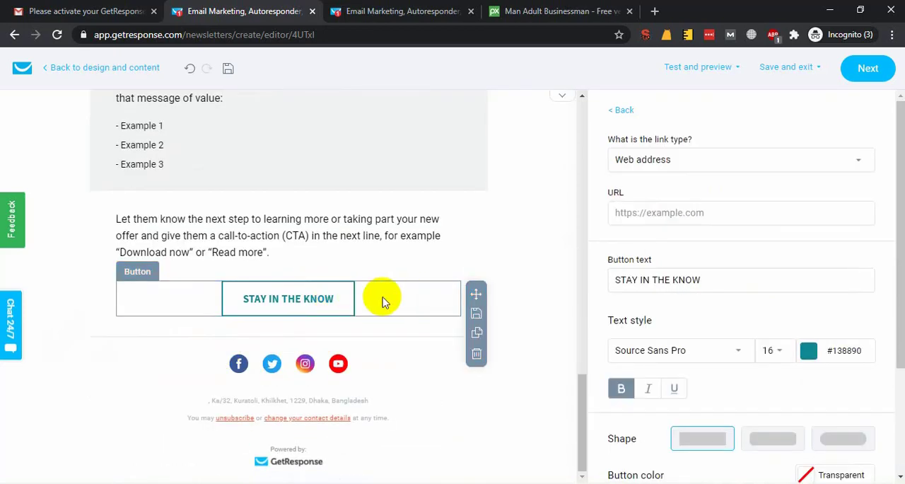
{"action": "left_click", "coordinate": [656, 11]}
{"action": "type", "text": "ledp."}
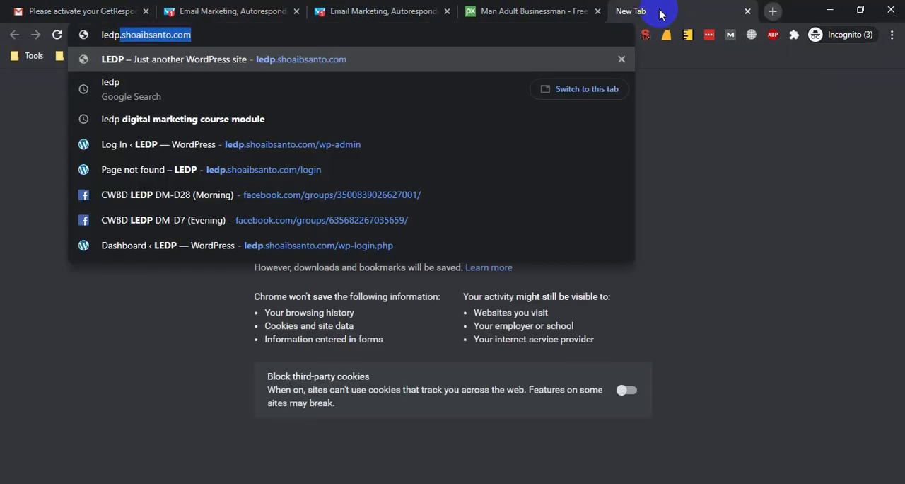
{"action": "key", "text": "Delete"}
{"action": "key", "text": "Return"}
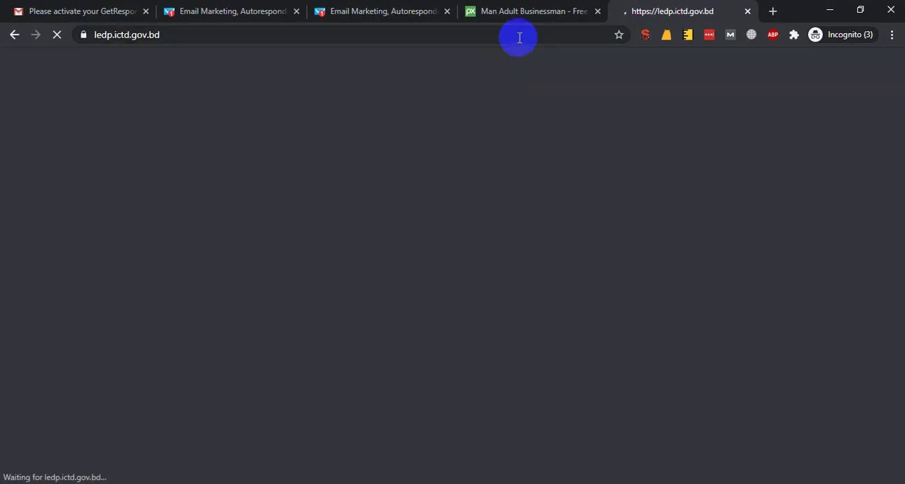
{"action": "left_click", "coordinate": [517, 37]}
{"action": "key", "text": "ctrl+c"}
{"action": "left_click", "coordinate": [552, 12]}
{"action": "left_click", "coordinate": [425, 11]}
{"action": "left_click", "coordinate": [237, 10]}
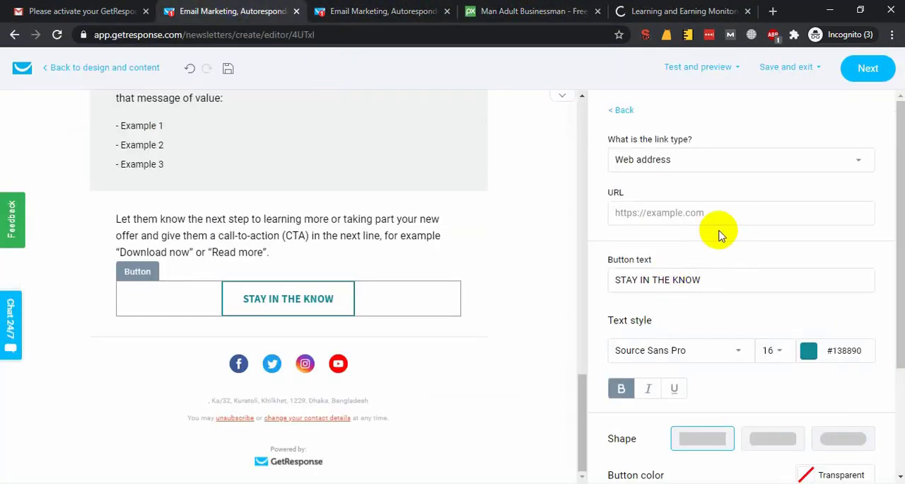
{"action": "left_click", "coordinate": [721, 210]}
{"action": "key", "text": "ctrl+v"}
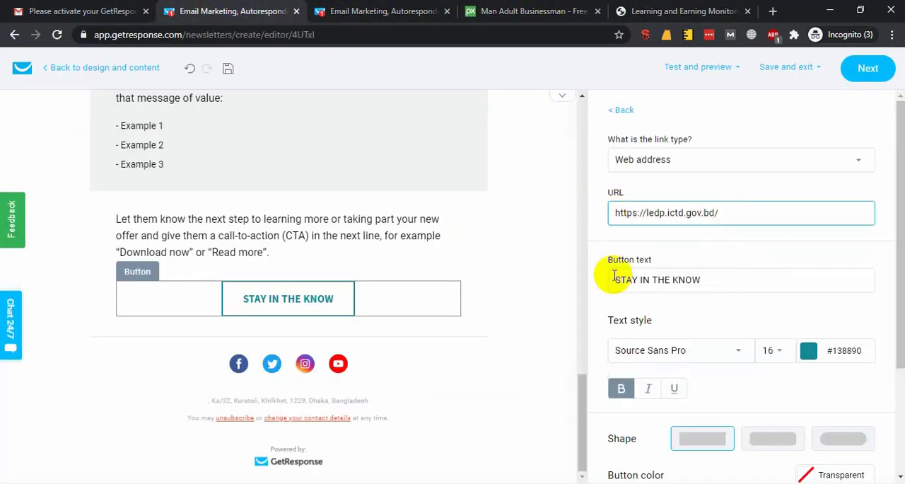
{"action": "triple_click", "coordinate": [749, 276]}
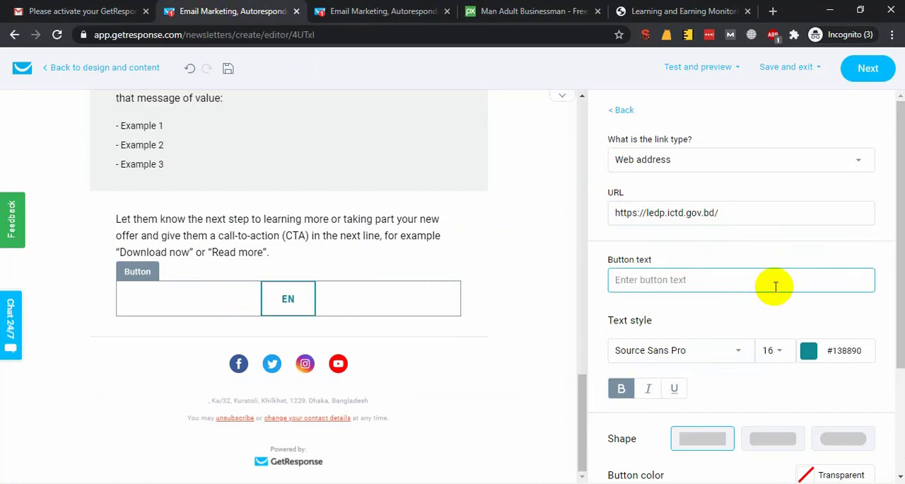
{"action": "type", "text": "JOIN NOW"}
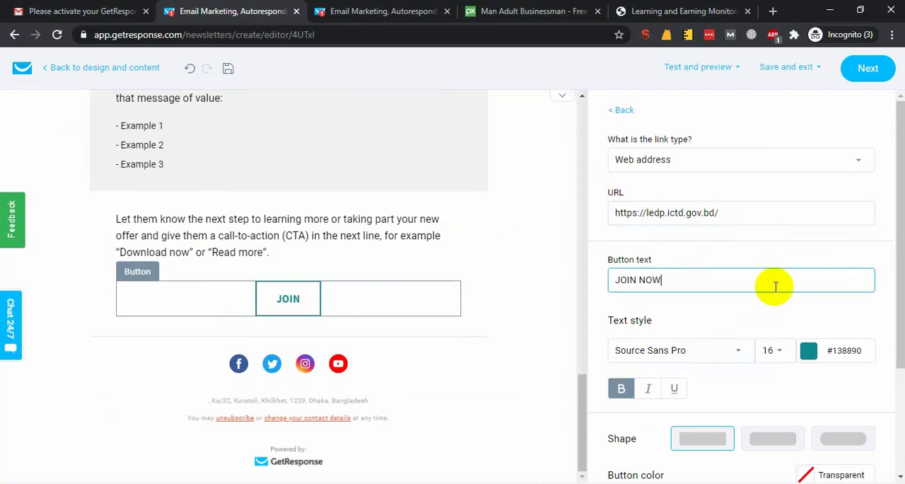
{"action": "left_click", "coordinate": [695, 415]}
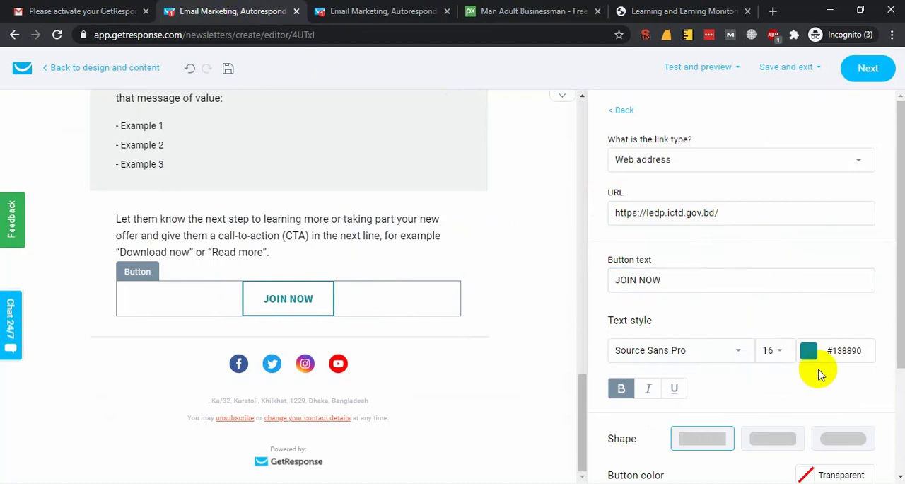
{"action": "scroll", "coordinate": [696, 361], "scroll_direction": "down", "scroll_amount": 2}
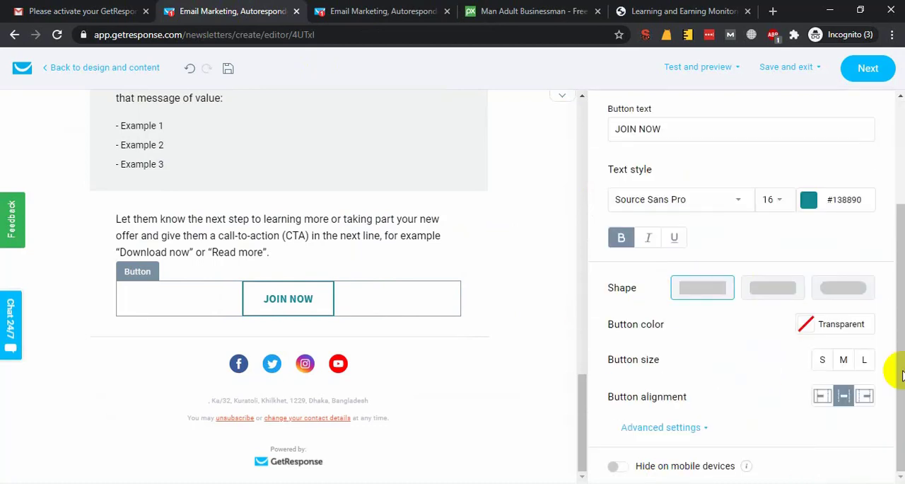
Select the newsletter's social icons block, search Google for ledp, and copy the link of the Learning & Earning Development Project Facebook page.
{"action": "left_click", "coordinate": [193, 363]}
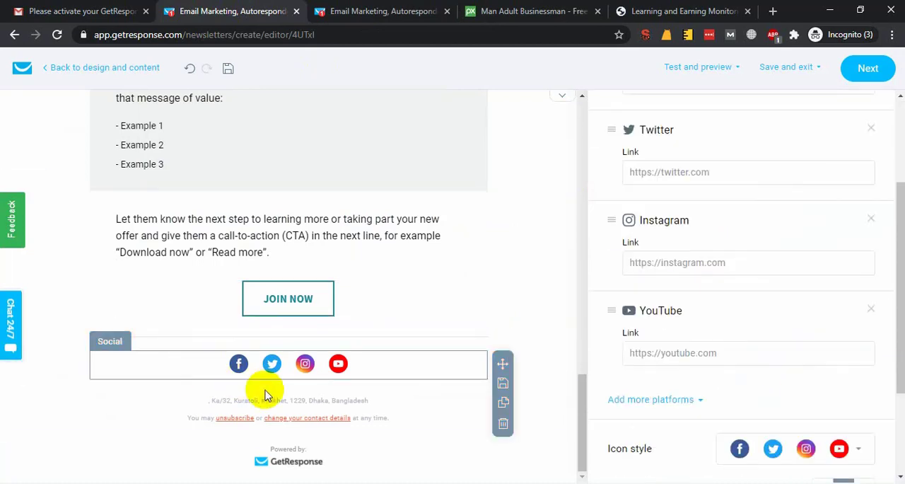
{"action": "left_click", "coordinate": [640, 11]}
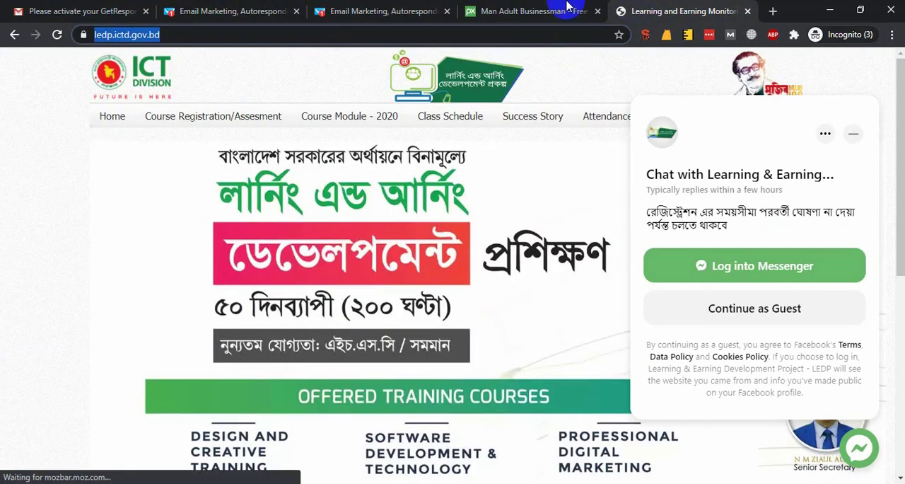
{"action": "left_click", "coordinate": [561, 35]}
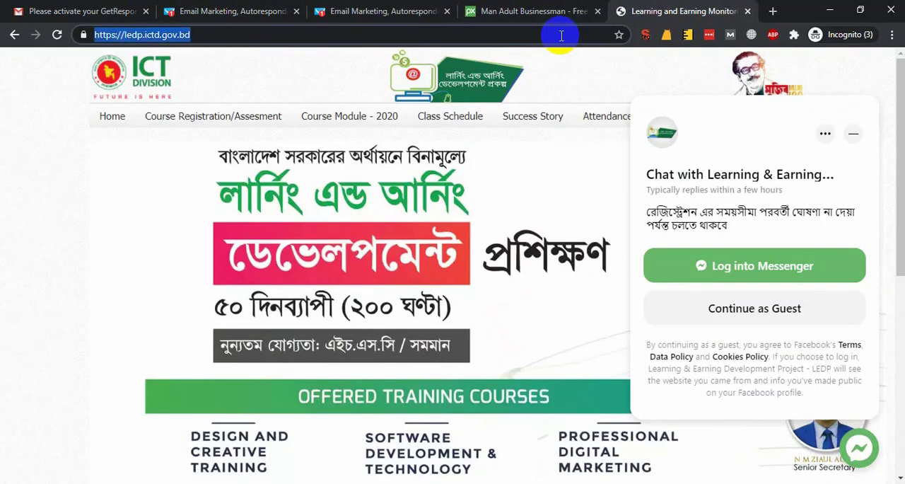
{"action": "type", "text": "ledp"}
{"action": "key", "text": "Delete"}
{"action": "key", "text": "Return"}
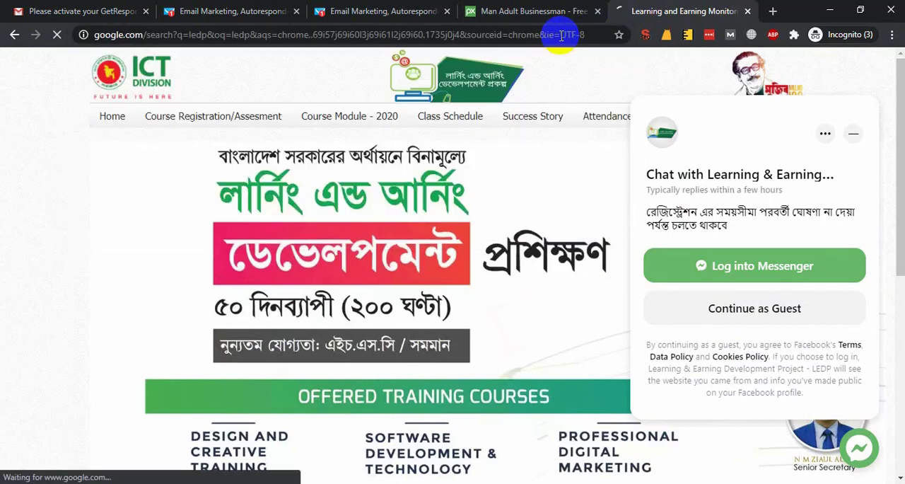
{"action": "scroll", "coordinate": [200, 227], "scroll_direction": "down", "scroll_amount": 3}
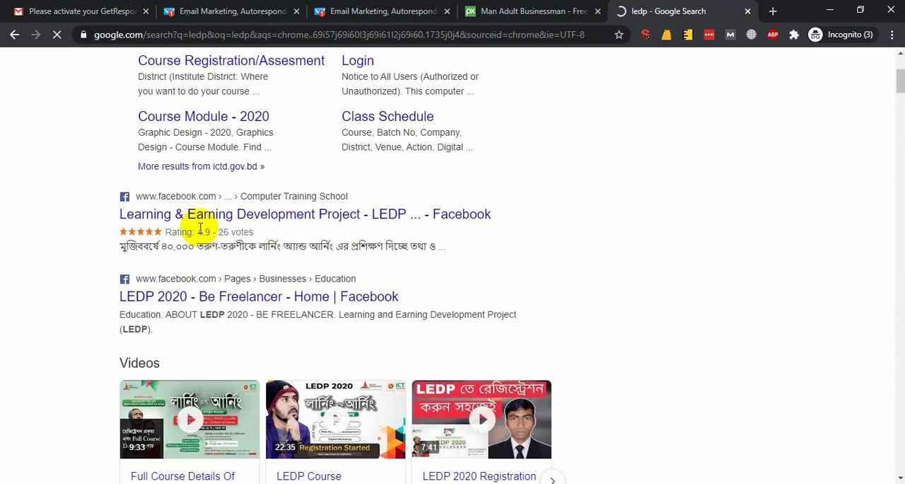
{"action": "right_click", "coordinate": [194, 215]}
{"action": "left_click", "coordinate": [274, 297]}
{"action": "left_click", "coordinate": [490, 10]}
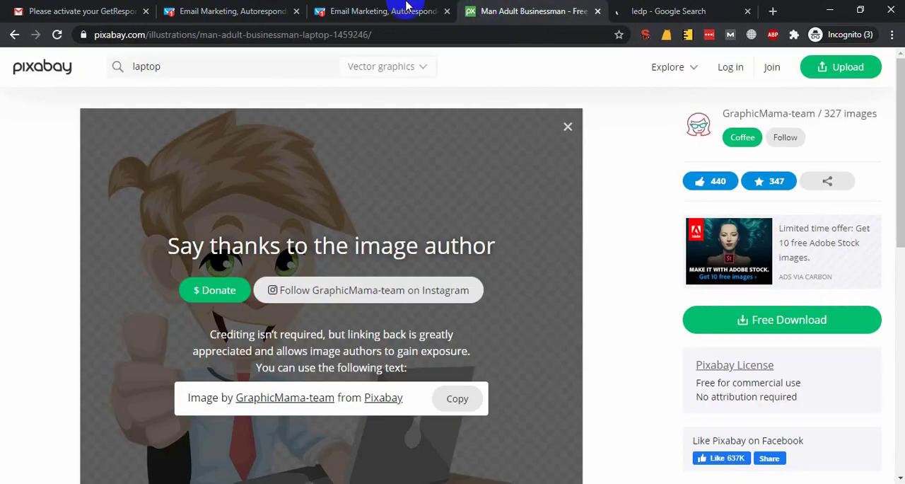
{"action": "left_click", "coordinate": [407, 6]}
{"action": "left_click", "coordinate": [269, 6]}
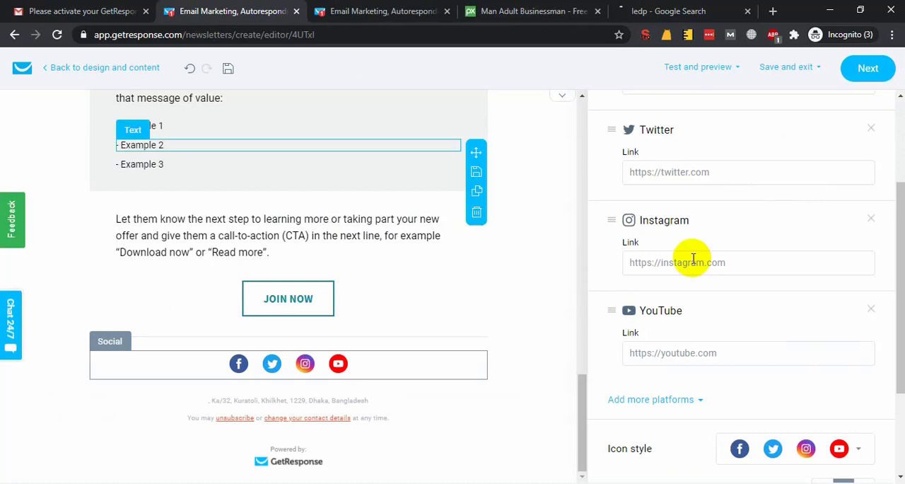
{"action": "left_click", "coordinate": [681, 176]}
{"action": "type", "text": "https://www.facebook.com/ledp.ictd/"}
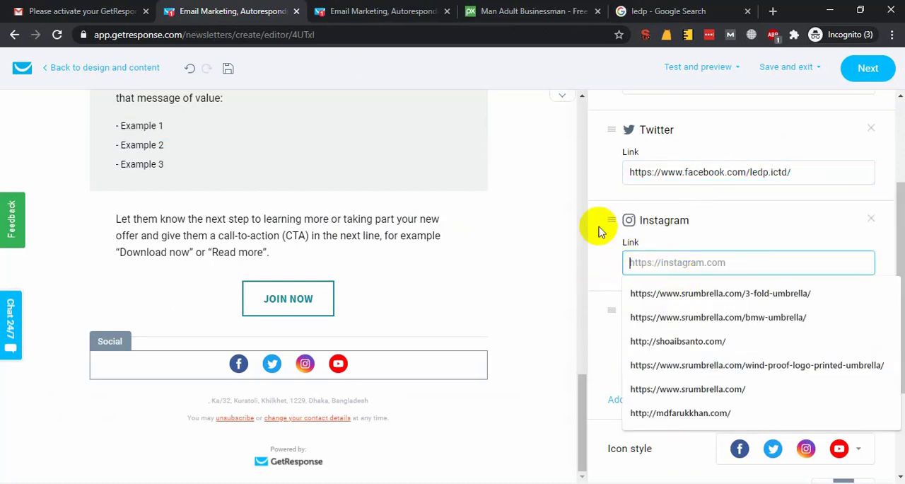
{"action": "type", "text": "https://www.facebook.com/ledp.ictd/"}
{"action": "scroll", "coordinate": [623, 255], "scroll_direction": "up", "scroll_amount": 3}
{"action": "left_click", "coordinate": [641, 237]}
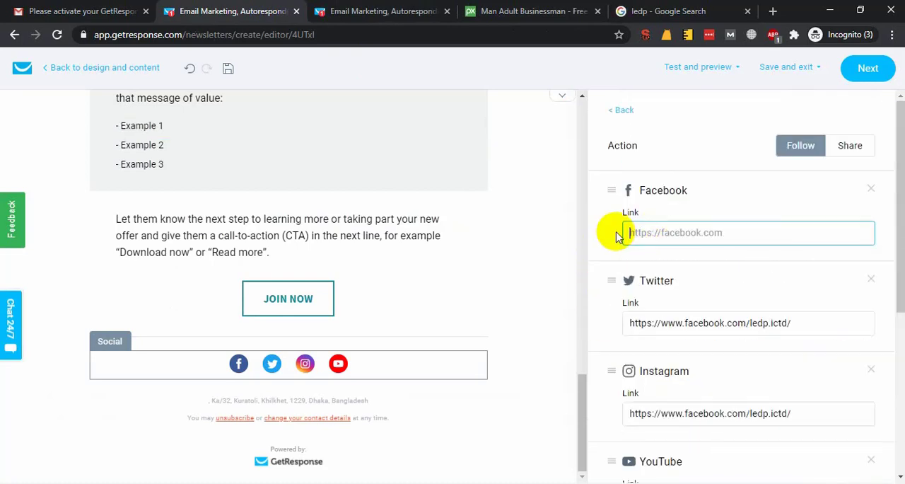
{"action": "type", "text": "https://www.facebook.com/ledp.ictd/"}
{"action": "scroll", "coordinate": [625, 297], "scroll_direction": "down", "scroll_amount": 2}
{"action": "left_click", "coordinate": [646, 373]}
{"action": "type", "text": "https://www.facebook.com/ledp.ictd/"}
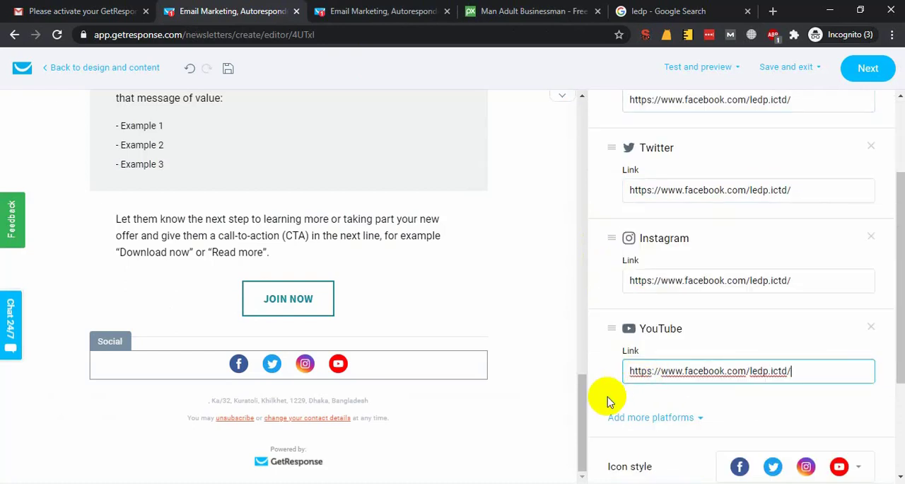
{"action": "scroll", "coordinate": [722, 394], "scroll_direction": "down", "scroll_amount": 3}
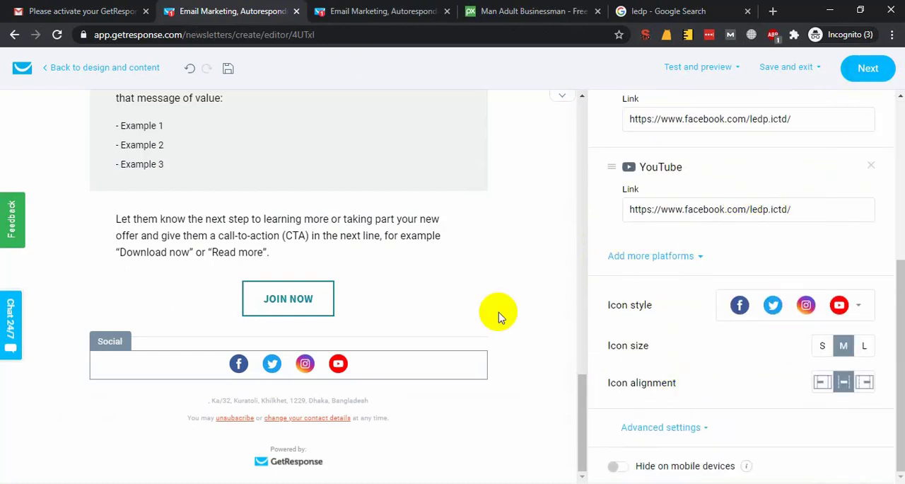
Review the whole newsletter design from header to footer and proceed from the editor to the newsletter's creation page.
{"action": "scroll", "coordinate": [384, 313], "scroll_direction": "up", "scroll_amount": 15}
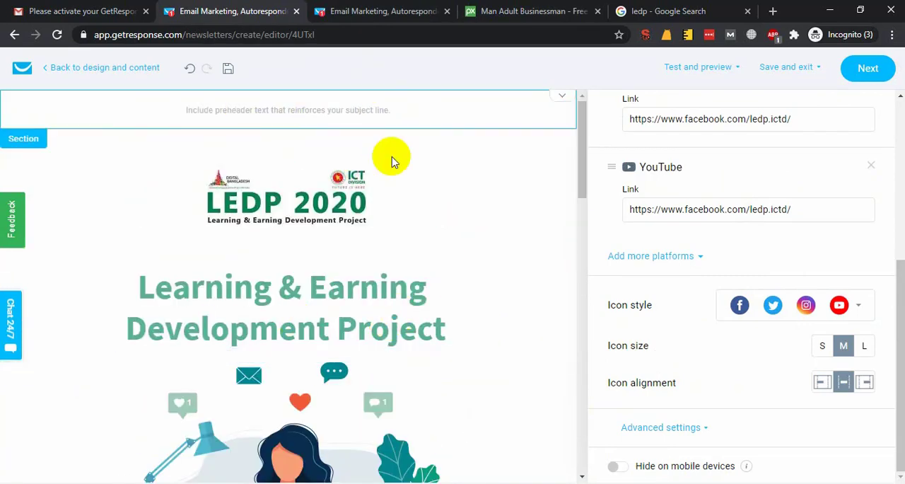
{"action": "left_click", "coordinate": [219, 202]}
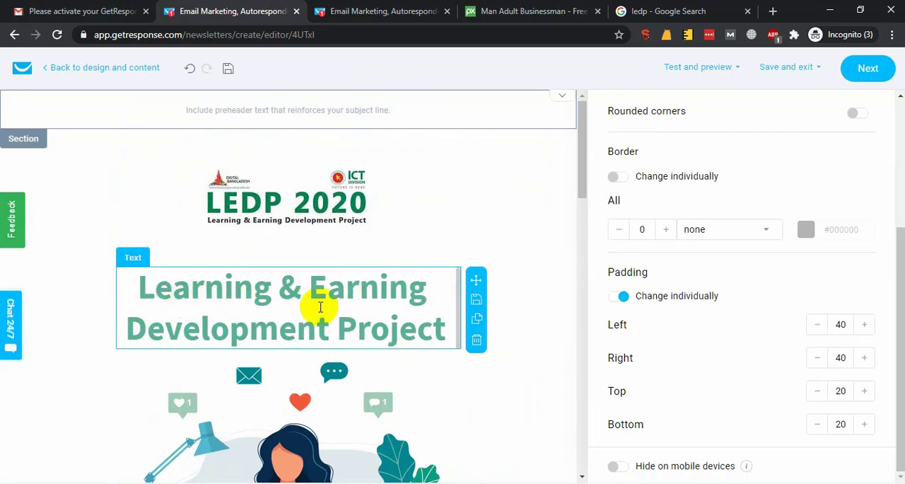
{"action": "scroll", "coordinate": [213, 248], "scroll_direction": "down", "scroll_amount": 5}
{"action": "scroll", "coordinate": [207, 218], "scroll_direction": "down", "scroll_amount": 10}
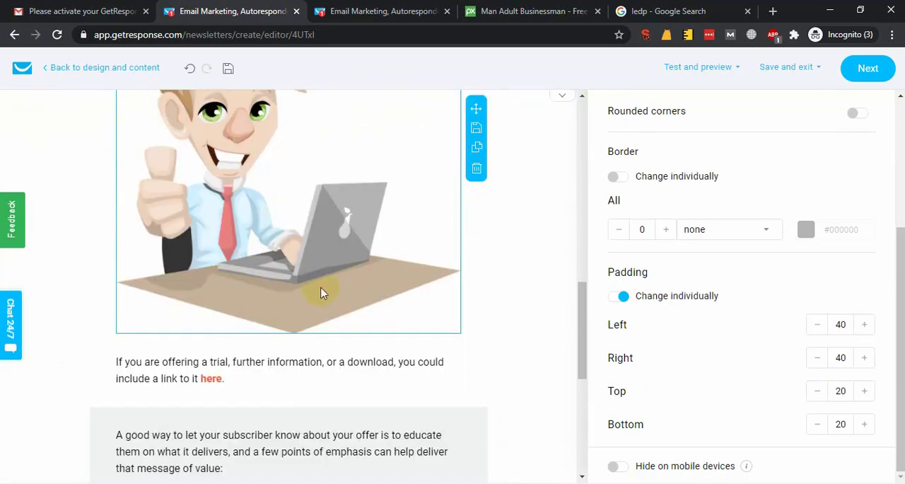
{"action": "scroll", "coordinate": [257, 333], "scroll_direction": "down", "scroll_amount": 1}
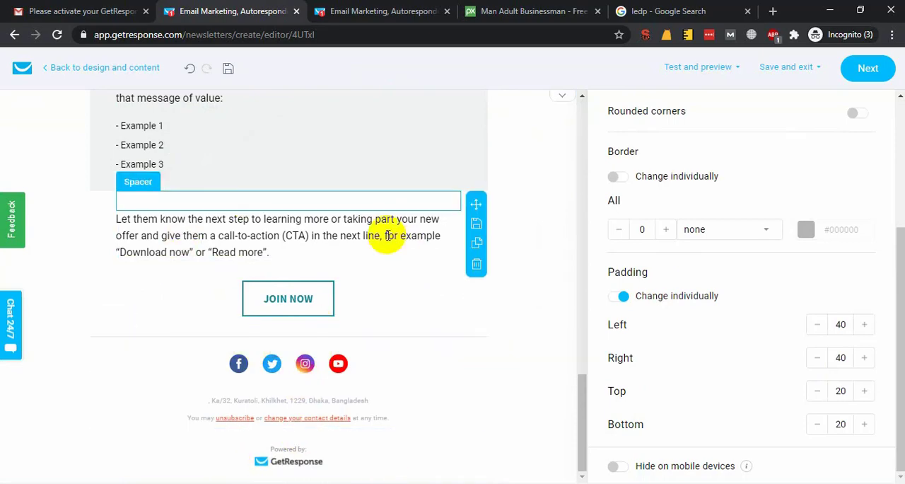
{"action": "scroll", "coordinate": [335, 266], "scroll_direction": "up", "scroll_amount": 4}
{"action": "scroll", "coordinate": [336, 266], "scroll_direction": "up", "scroll_amount": 10}
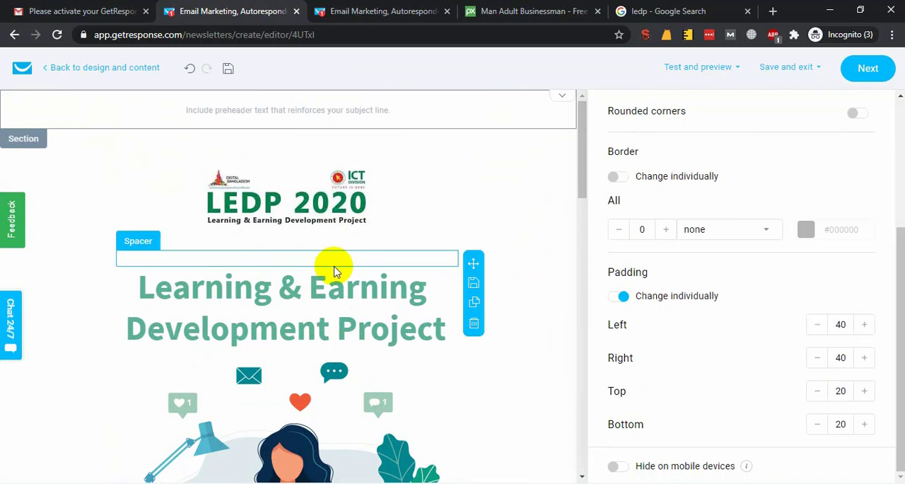
{"action": "left_click", "coordinate": [869, 67]}
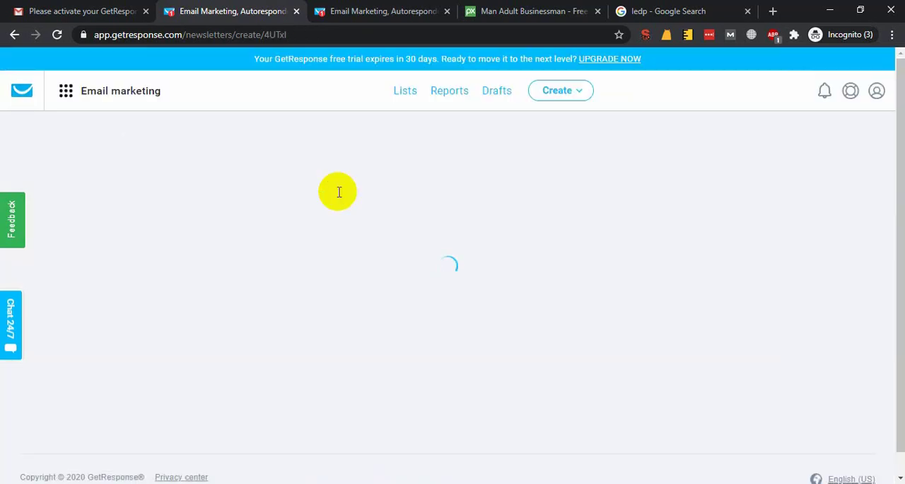
Turn on link click tracking with Google Analytics in the newsletter's Tracking settings.
{"action": "scroll", "coordinate": [606, 364], "scroll_direction": "down", "scroll_amount": 4}
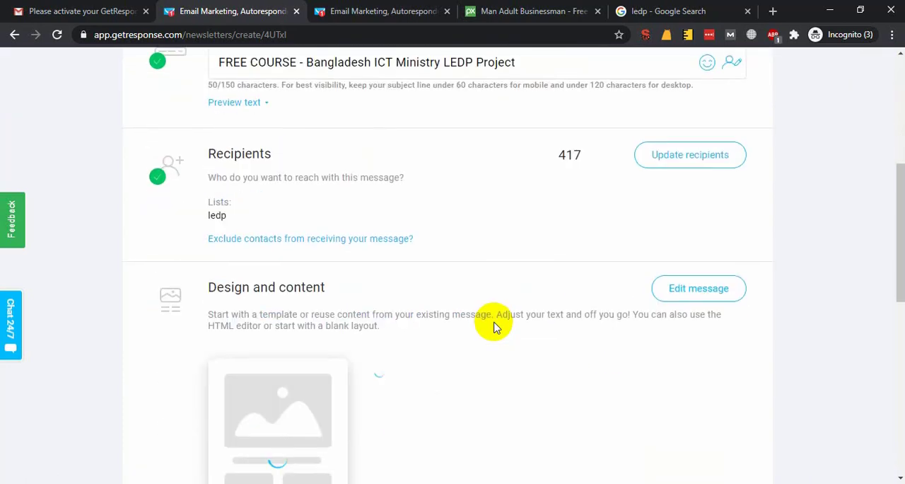
{"action": "scroll", "coordinate": [481, 326], "scroll_direction": "down", "scroll_amount": 2}
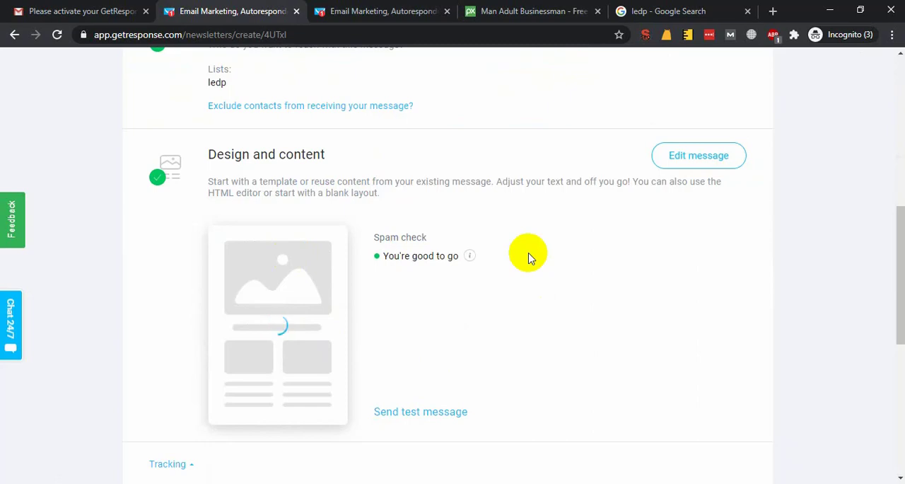
{"action": "scroll", "coordinate": [531, 258], "scroll_direction": "down", "scroll_amount": 2}
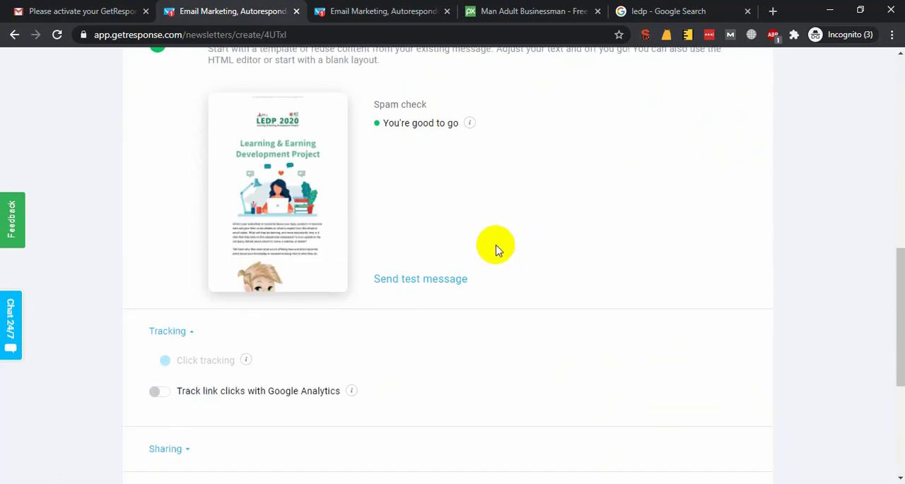
{"action": "scroll", "coordinate": [400, 211], "scroll_direction": "down", "scroll_amount": 1}
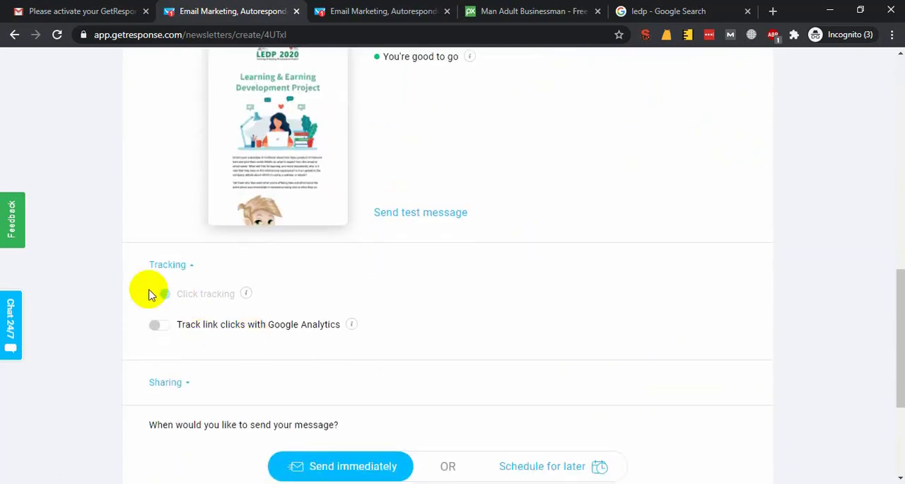
{"action": "left_click", "coordinate": [158, 326]}
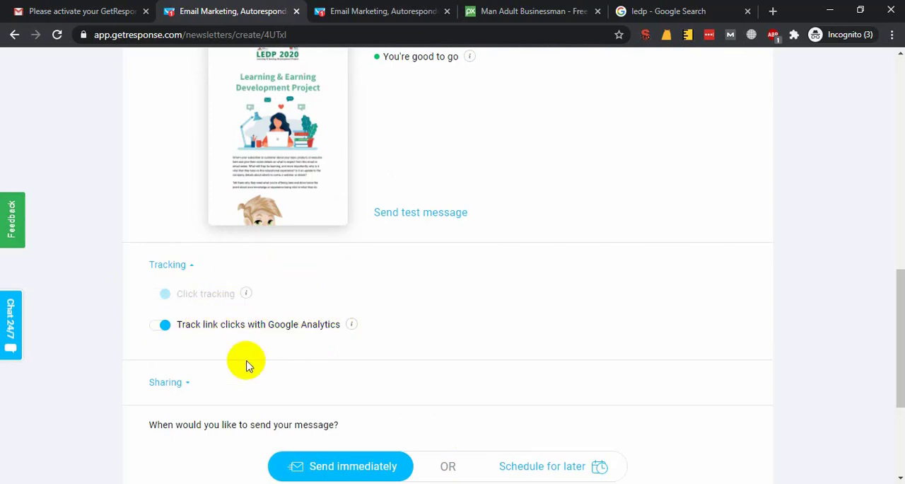
{"action": "mouse_move", "coordinate": [372, 329]}
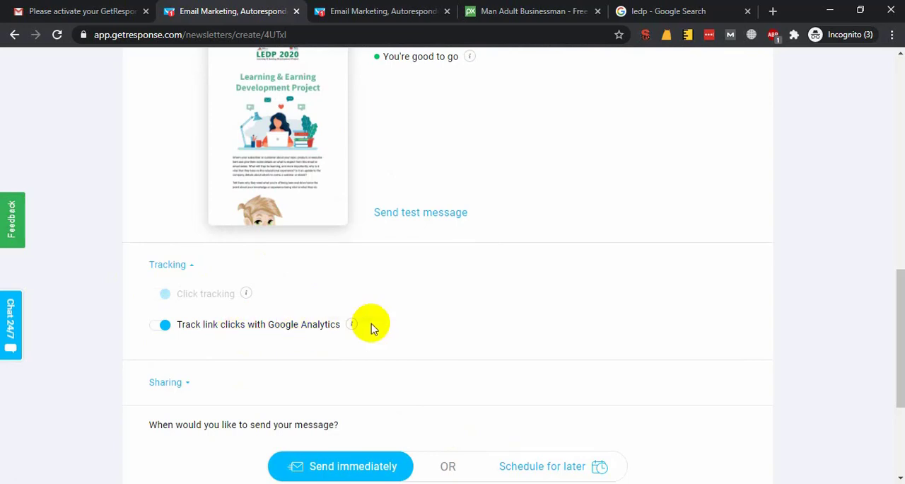
Check the newsletter's Facebook and Twitter sharing options, and close the ledp Google search page.
{"action": "left_click", "coordinate": [185, 384]}
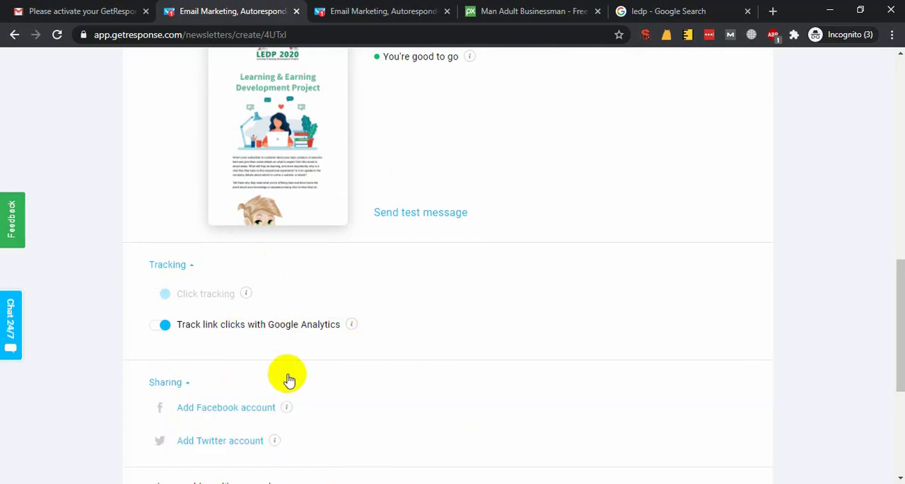
{"action": "scroll", "coordinate": [373, 358], "scroll_direction": "down", "scroll_amount": 1}
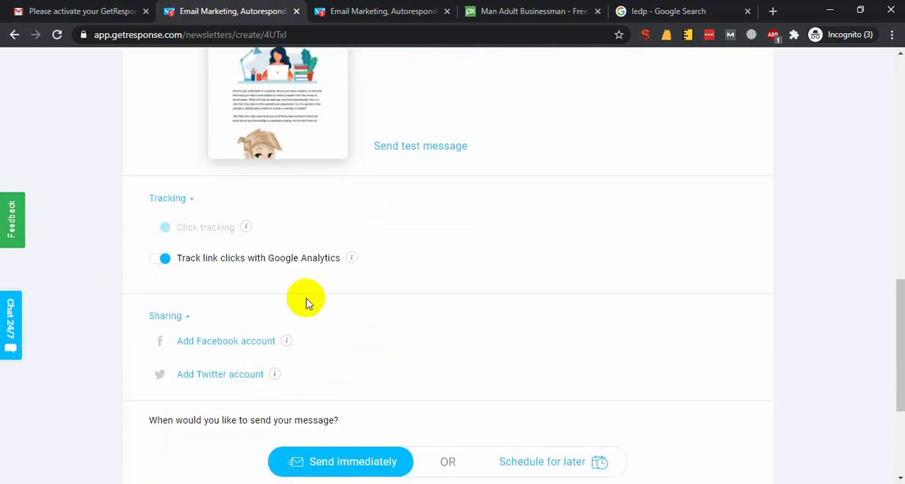
{"action": "left_click", "coordinate": [184, 318]}
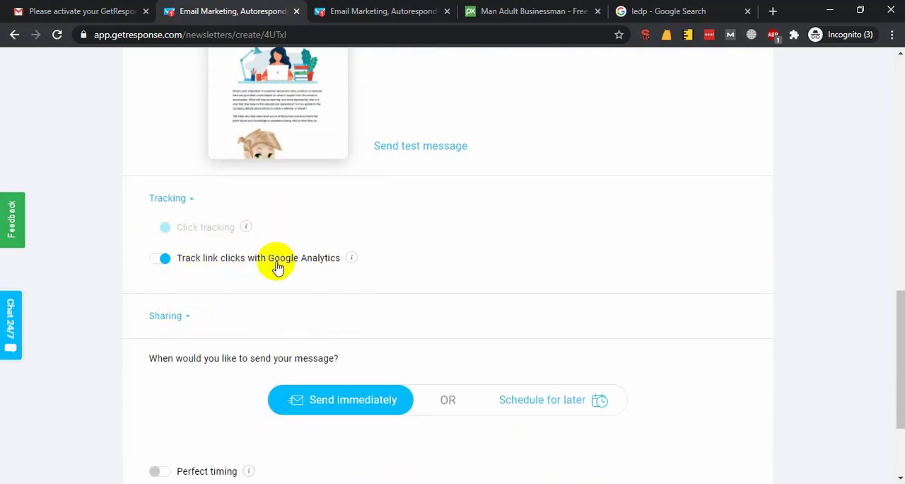
{"action": "left_click", "coordinate": [748, 12]}
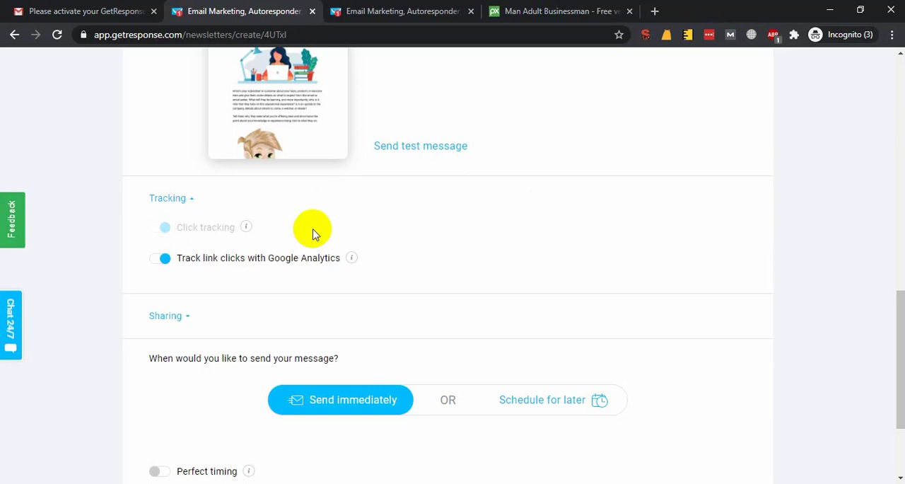
{"action": "mouse_move", "coordinate": [356, 256]}
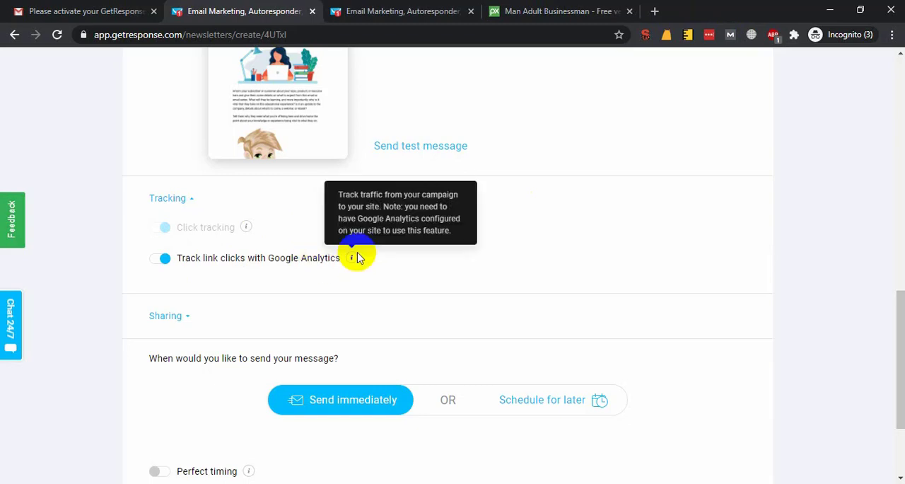
Review the newsletter's sending options, recipients, subject line and sender, and glance at the contact list in Notepad.
{"action": "scroll", "coordinate": [488, 276], "scroll_direction": "down", "scroll_amount": 2}
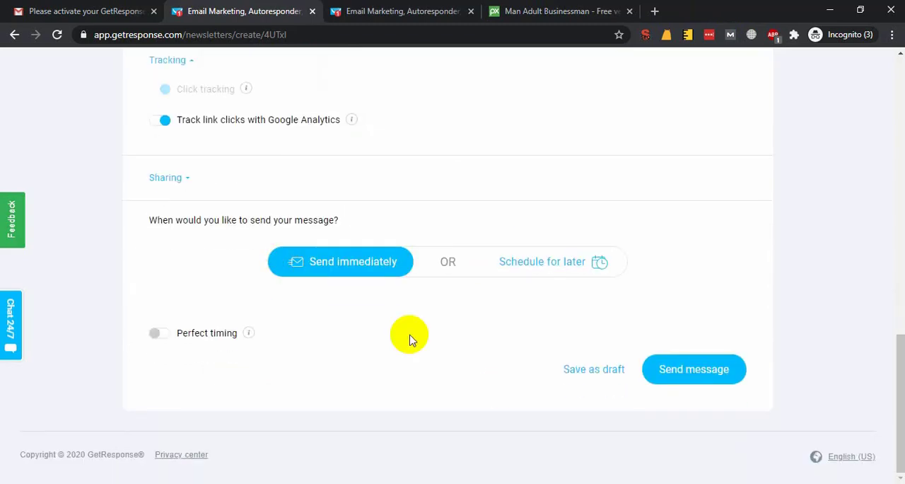
{"action": "left_click", "coordinate": [685, 376]}
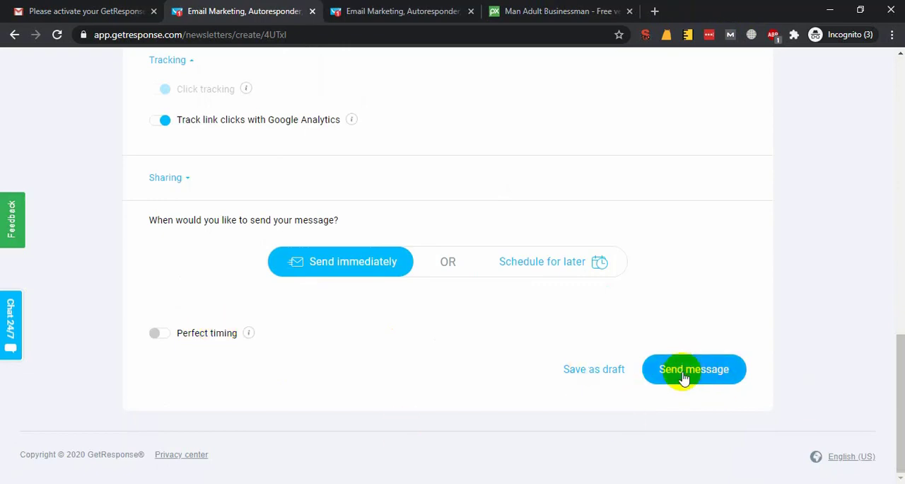
{"action": "scroll", "coordinate": [424, 283], "scroll_direction": "up", "scroll_amount": 4}
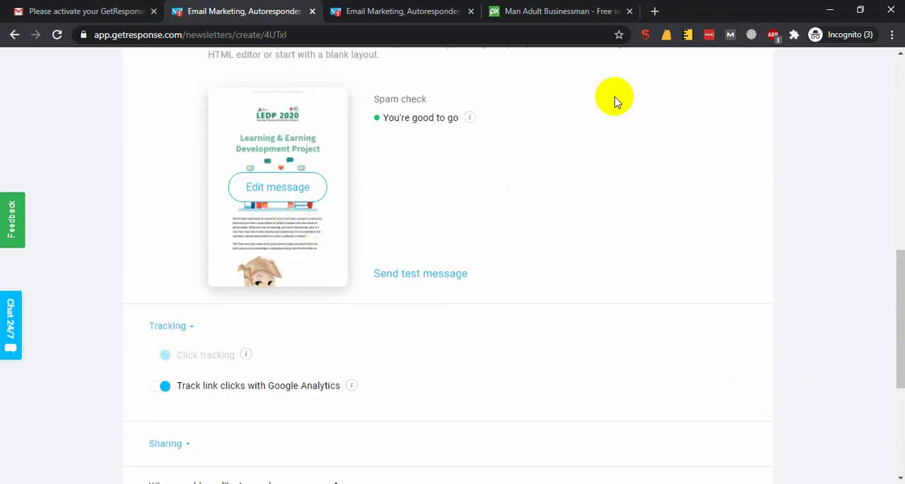
{"action": "left_click", "coordinate": [81, 461]}
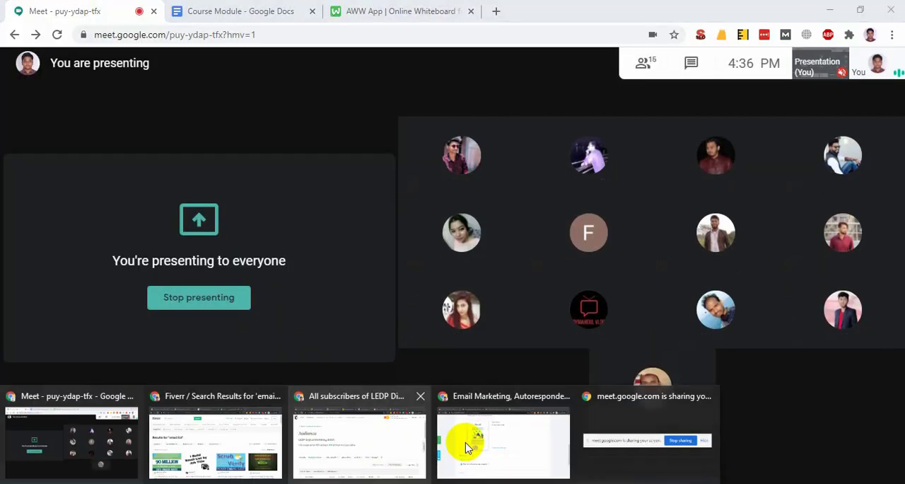
{"action": "left_click", "coordinate": [466, 440]}
{"action": "scroll", "coordinate": [430, 384], "scroll_direction": "down", "scroll_amount": 4}
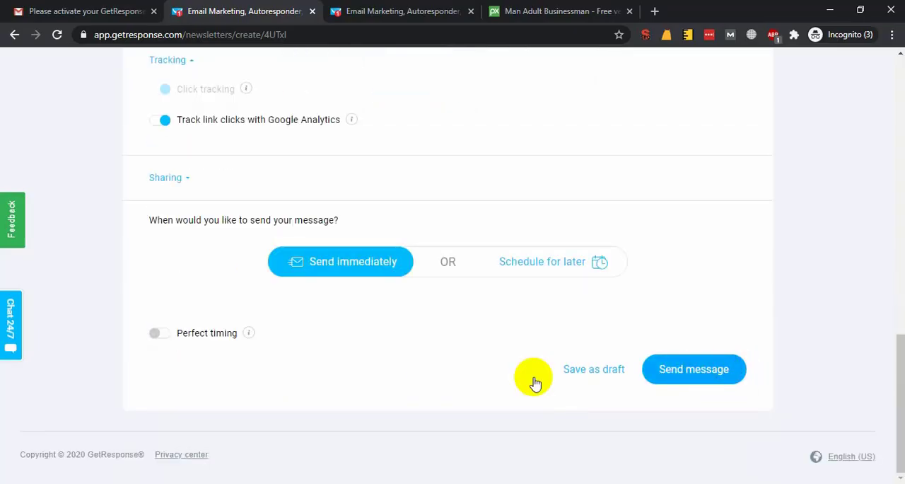
{"action": "scroll", "coordinate": [558, 319], "scroll_direction": "up", "scroll_amount": 7}
{"action": "scroll", "coordinate": [446, 368], "scroll_direction": "up", "scroll_amount": 3}
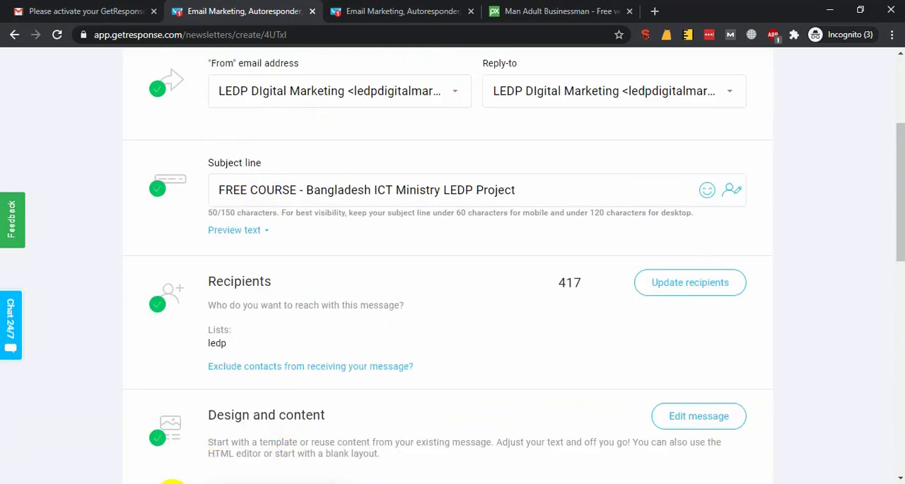
{"action": "key", "text": "alt+Tab"}
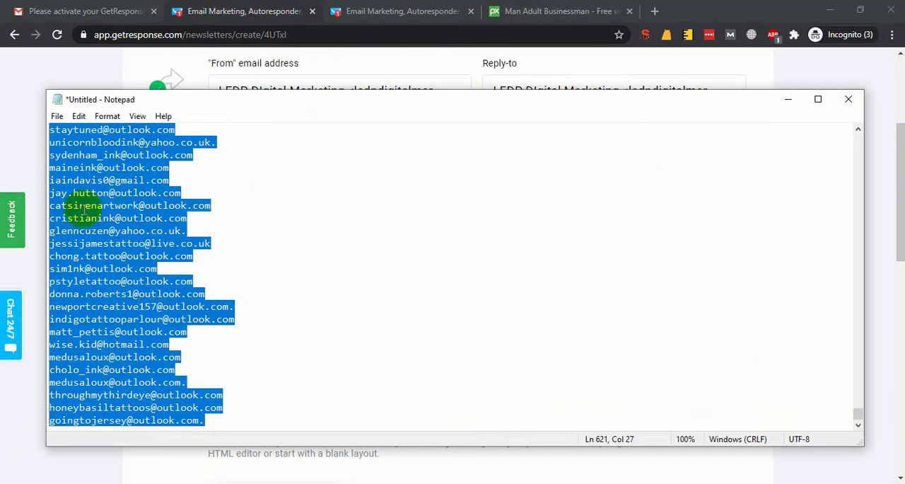
{"action": "key", "text": "alt+Tab"}
{"action": "scroll", "coordinate": [697, 280], "scroll_direction": "up", "scroll_amount": 3}
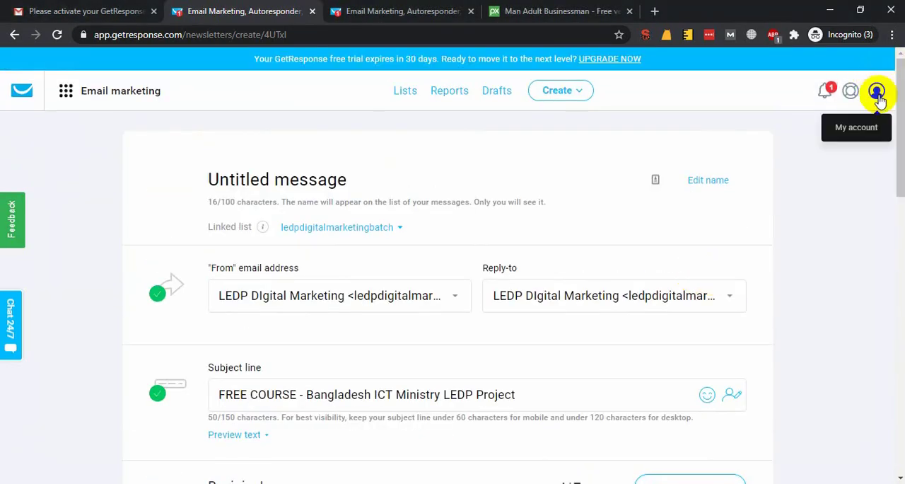
Examine the available communication and growth tools and the newsletter's click tracking explanation.
{"action": "left_click", "coordinate": [75, 100]}
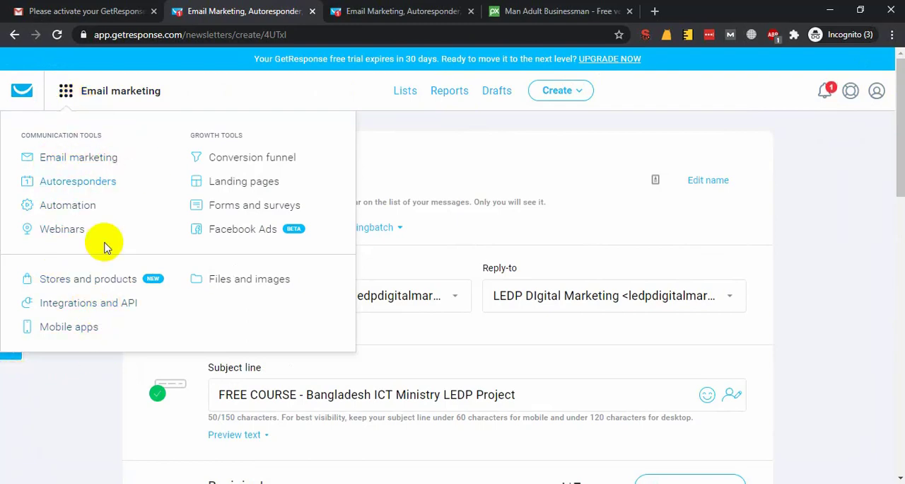
{"action": "scroll", "coordinate": [323, 374], "scroll_direction": "down", "scroll_amount": 6}
{"action": "scroll", "coordinate": [347, 349], "scroll_direction": "down", "scroll_amount": 2}
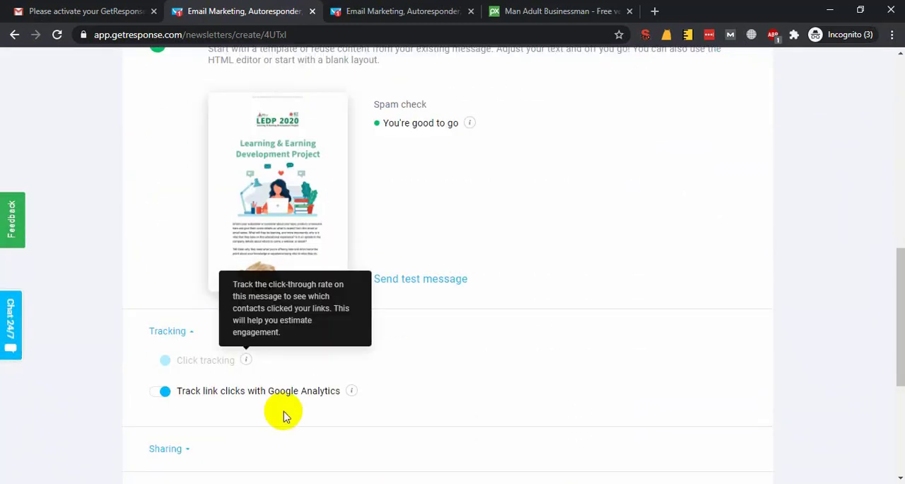
{"action": "scroll", "coordinate": [255, 396], "scroll_direction": "up", "scroll_amount": 10}
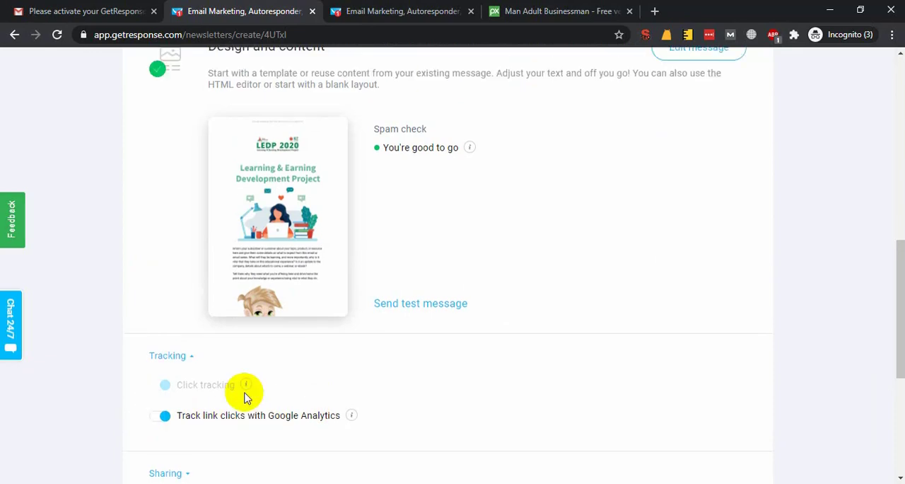
{"action": "left_click", "coordinate": [64, 94]}
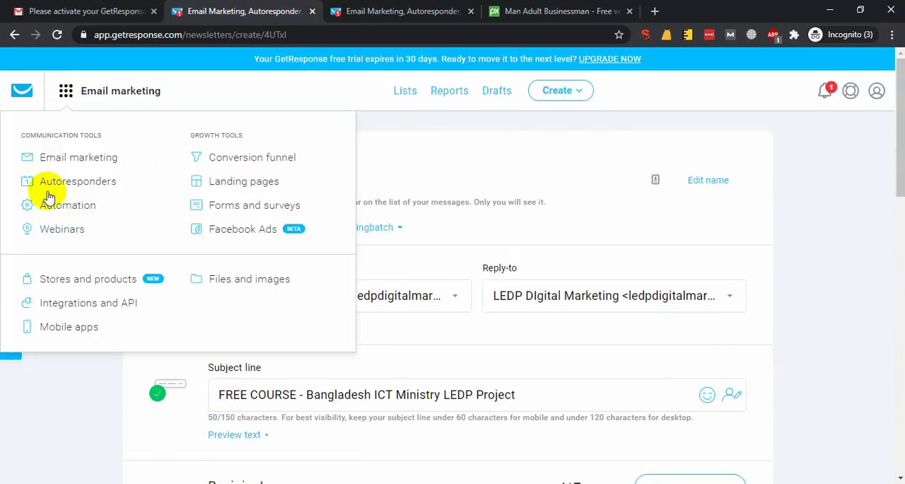
{"action": "left_click", "coordinate": [808, 332]}
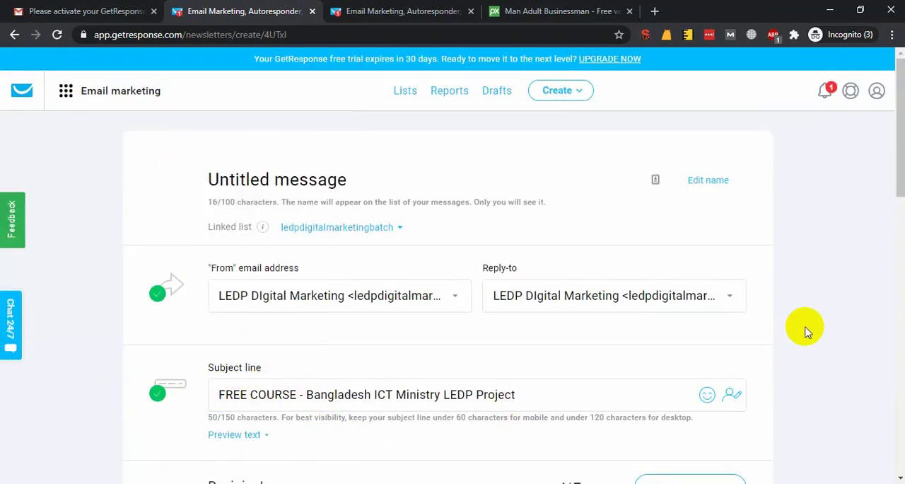
Switch to the Course Module document in Google Docs and examine the Google Search Console & Analytics and email marketing topics.
{"action": "left_click", "coordinate": [71, 445]}
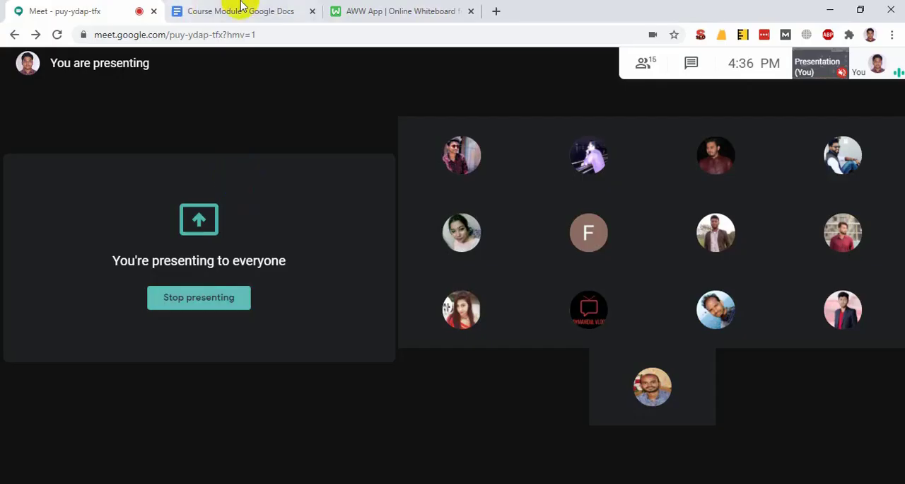
{"action": "left_click", "coordinate": [240, 8]}
{"action": "scroll", "coordinate": [493, 317], "scroll_direction": "down", "scroll_amount": 15}
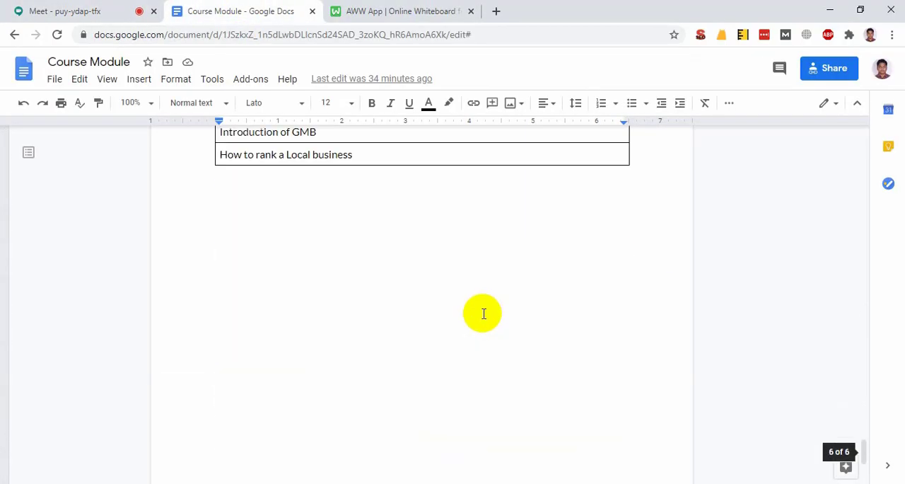
{"action": "scroll", "coordinate": [484, 313], "scroll_direction": "up", "scroll_amount": 10}
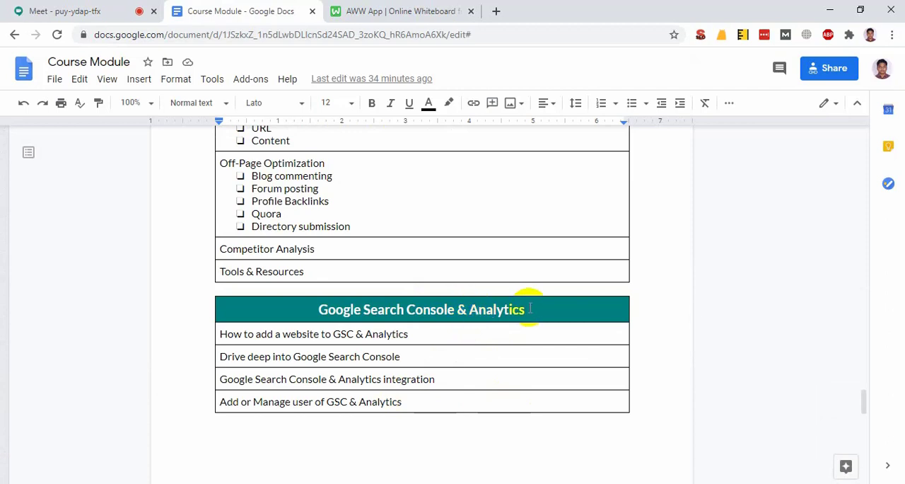
{"action": "double_click", "coordinate": [530, 309]}
{"action": "left_click_drag", "start_coordinate": [453, 309], "coordinate": [317, 310]}
{"action": "left_click", "coordinate": [343, 309]}
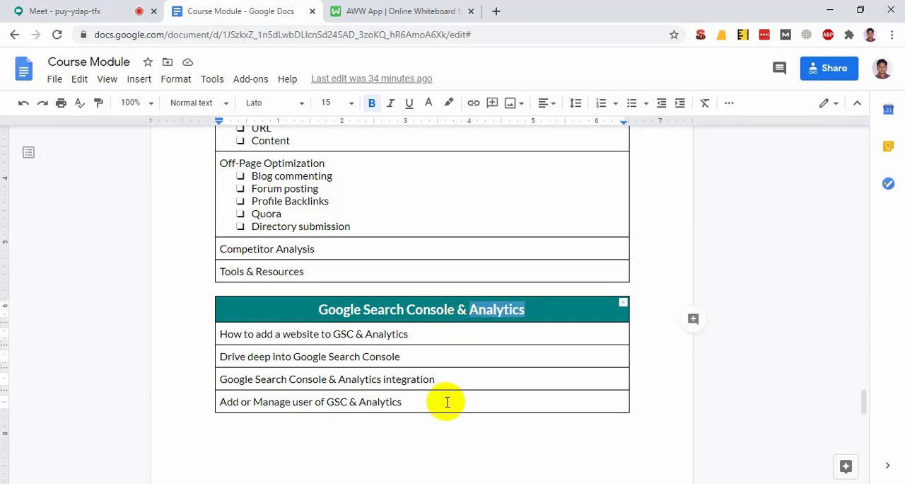
{"action": "left_click_drag", "start_coordinate": [445, 399], "coordinate": [236, 330]}
{"action": "left_click", "coordinate": [447, 309]}
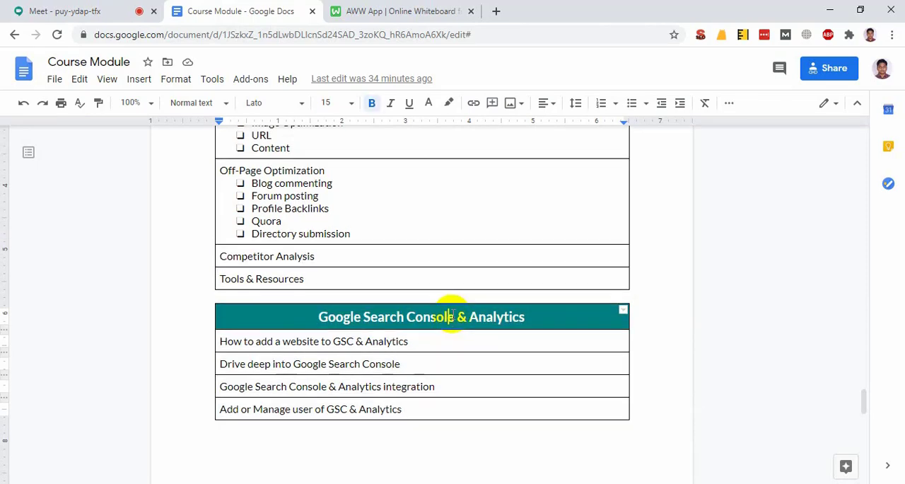
{"action": "scroll", "coordinate": [452, 311], "scroll_direction": "up", "scroll_amount": 10}
{"action": "scroll", "coordinate": [453, 318], "scroll_direction": "down", "scroll_amount": 3}
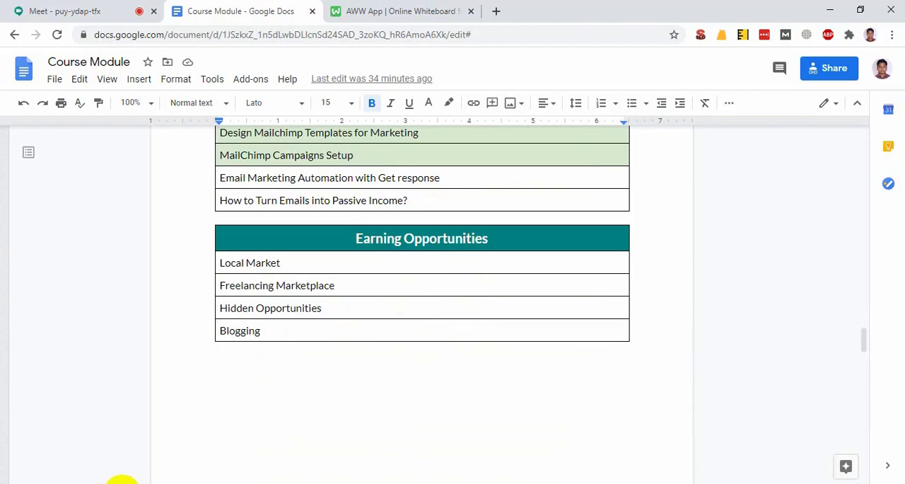
Return to the GetResponse newsletter and review its tracking and sending options and the available creation tools.
{"action": "mouse_move", "coordinate": [294, 481]}
{"action": "left_click", "coordinate": [556, 426]}
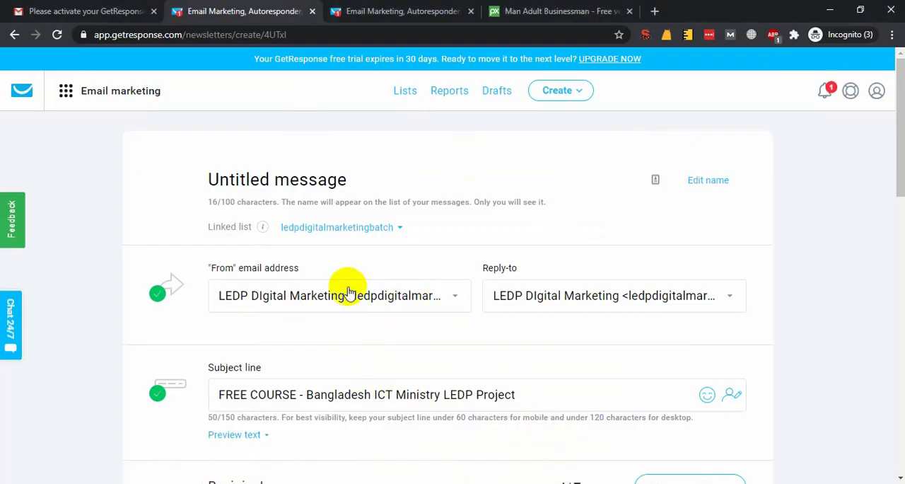
{"action": "scroll", "coordinate": [349, 293], "scroll_direction": "down", "scroll_amount": 15}
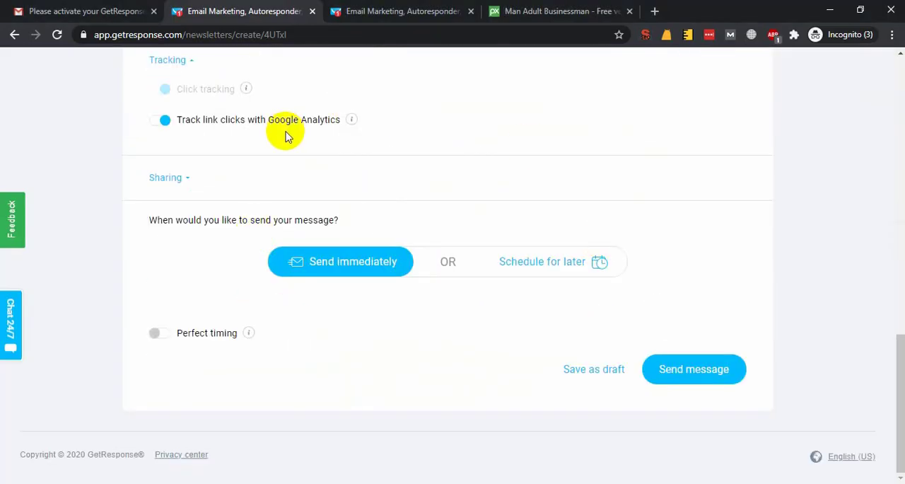
{"action": "scroll", "coordinate": [273, 256], "scroll_direction": "up", "scroll_amount": 15}
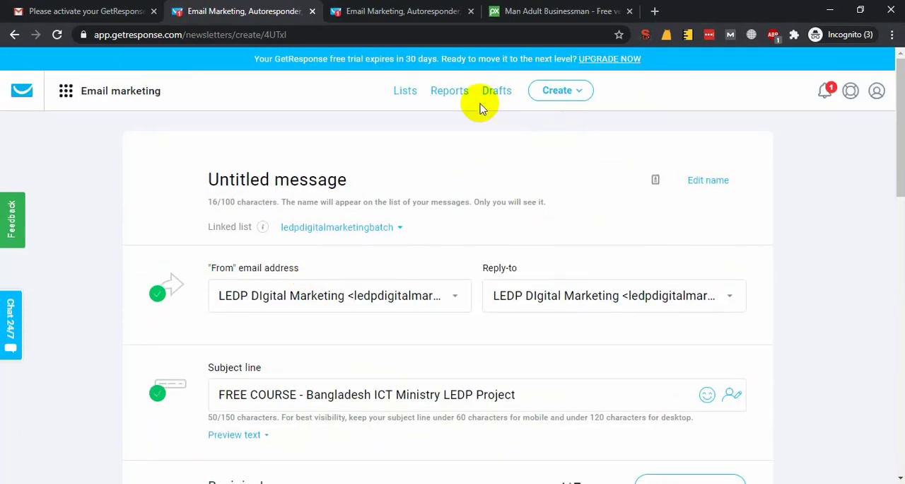
{"action": "left_click", "coordinate": [549, 99]}
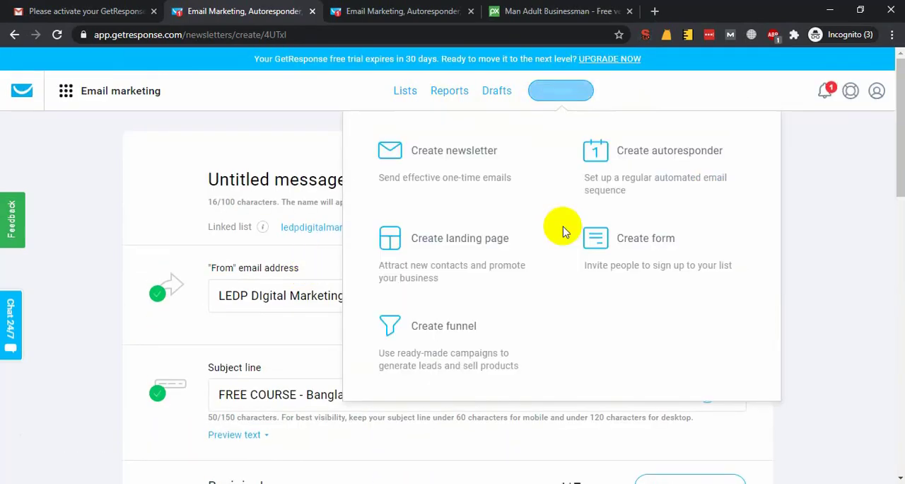
{"action": "right_click", "coordinate": [456, 253]}
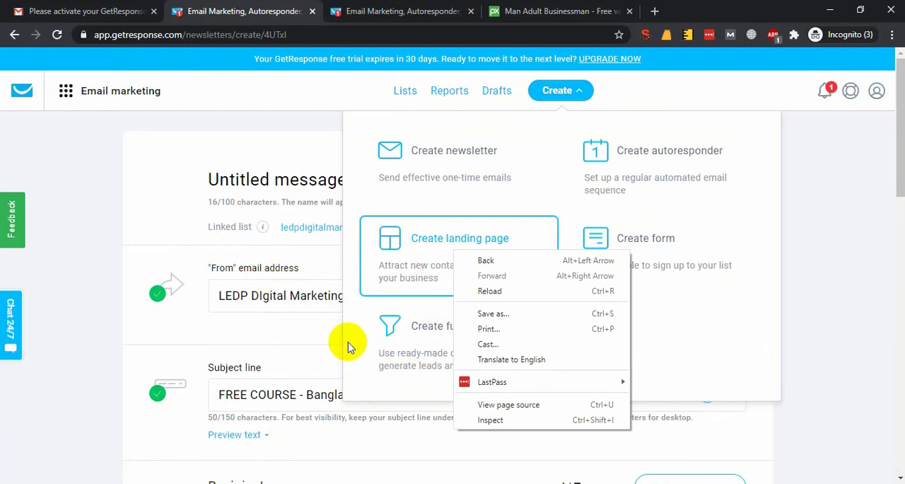
{"action": "left_click", "coordinate": [299, 338]}
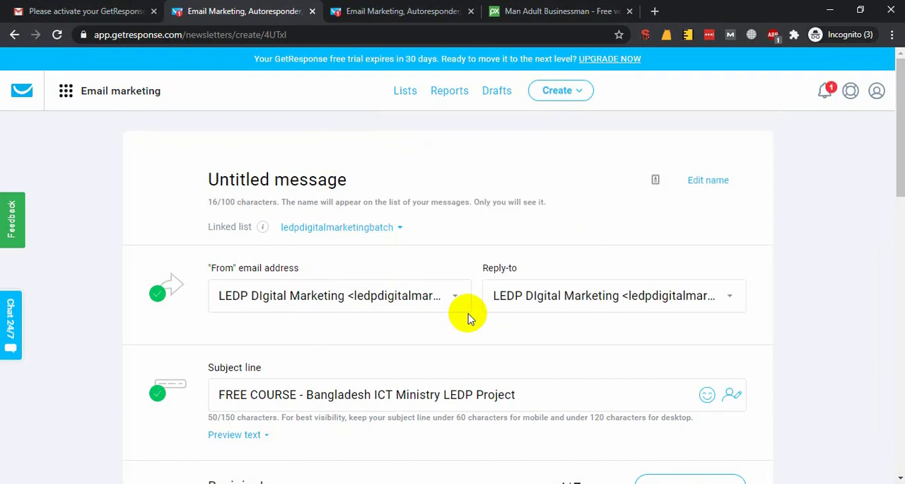
Name the newsletter message "LEDP Digital Marketing Batch".
{"action": "left_click", "coordinate": [324, 177]}
{"action": "key", "text": "ctrl+a"}
{"action": "type", "text": "LE"}
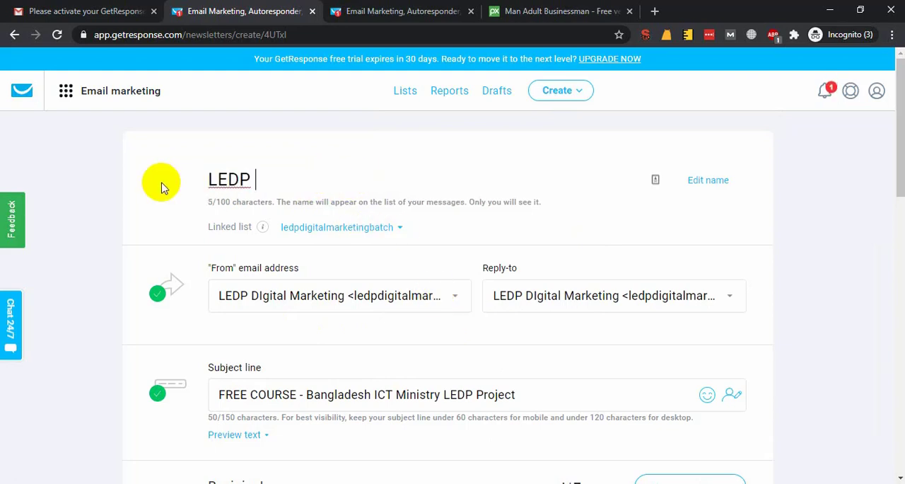
{"action": "type", "text": "DP Digital Market"}
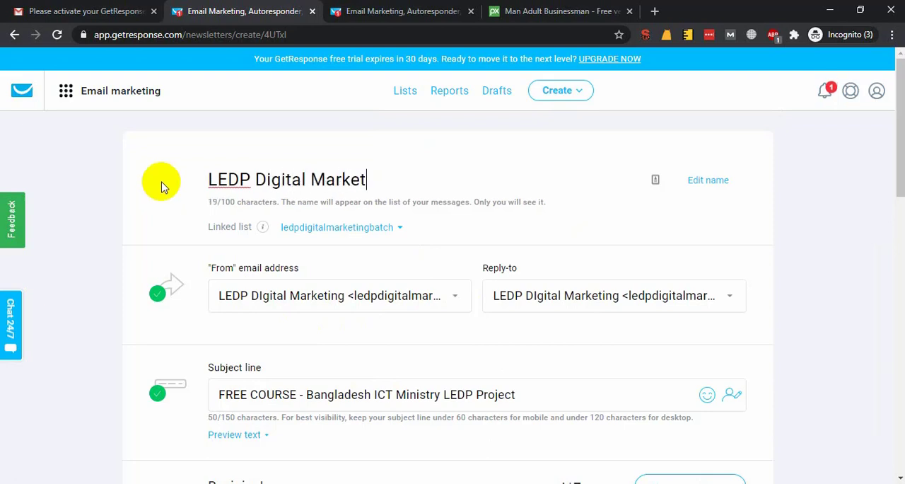
{"action": "type", "text": "ing Batcjh"}
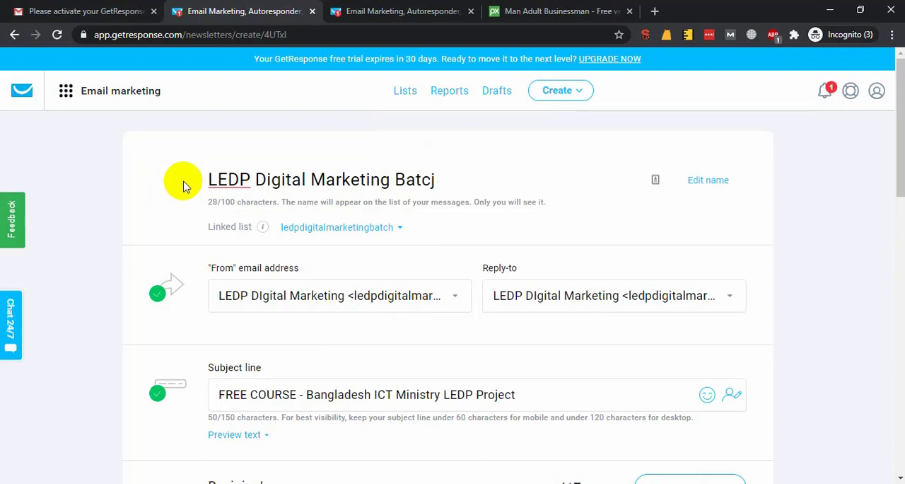
{"action": "left_click", "coordinate": [184, 181]}
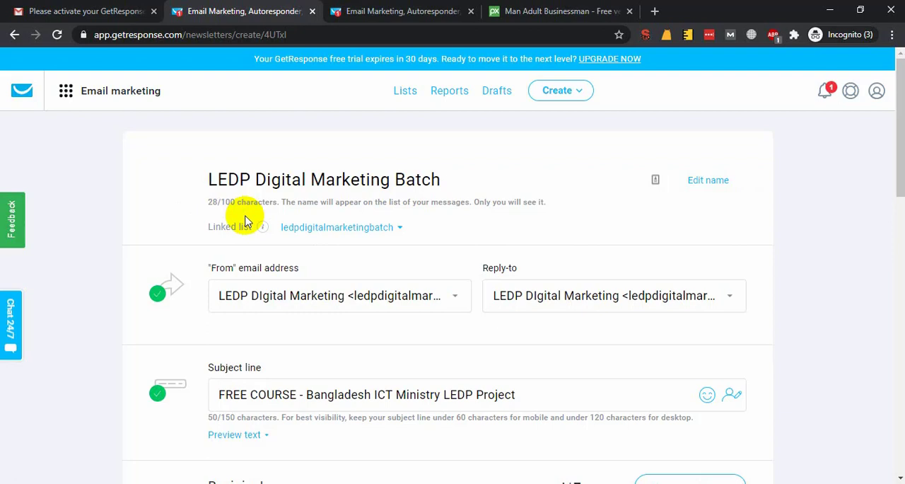
Switch to the page showing the contact lists and go to the GetResponse dashboard from there.
{"action": "left_click", "coordinate": [402, 10]}
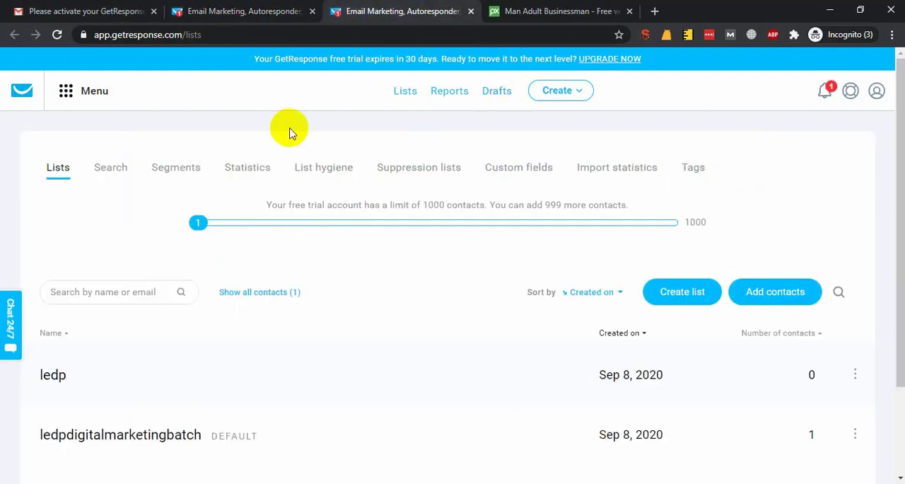
{"action": "left_click", "coordinate": [234, 29]}
{"action": "left_click", "coordinate": [234, 29]}
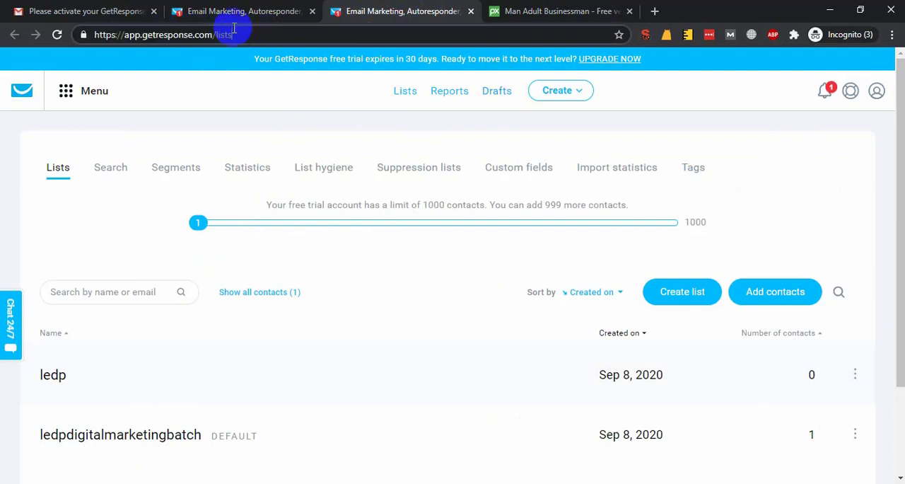
{"action": "key", "text": "BackSpace"}
{"action": "key", "text": "BackSpace"}
{"action": "key", "text": "BackSpace"}
{"action": "key", "text": "BackSpace"}
{"action": "key", "text": "BackSpace"}
{"action": "key", "text": "BackSpace"}
{"action": "key", "text": "Return"}
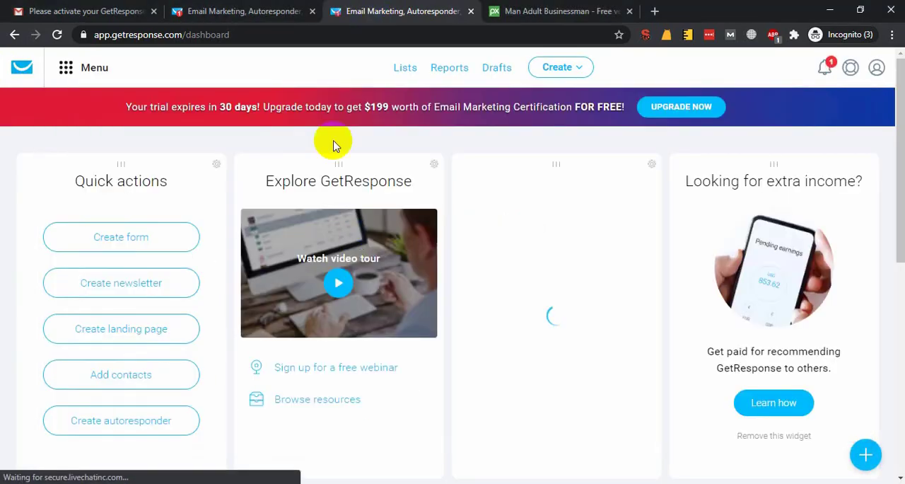
Open the contact lists in a new tab and view the form for creating a list, entering ledp without creating it.
{"action": "right_click", "coordinate": [407, 70]}
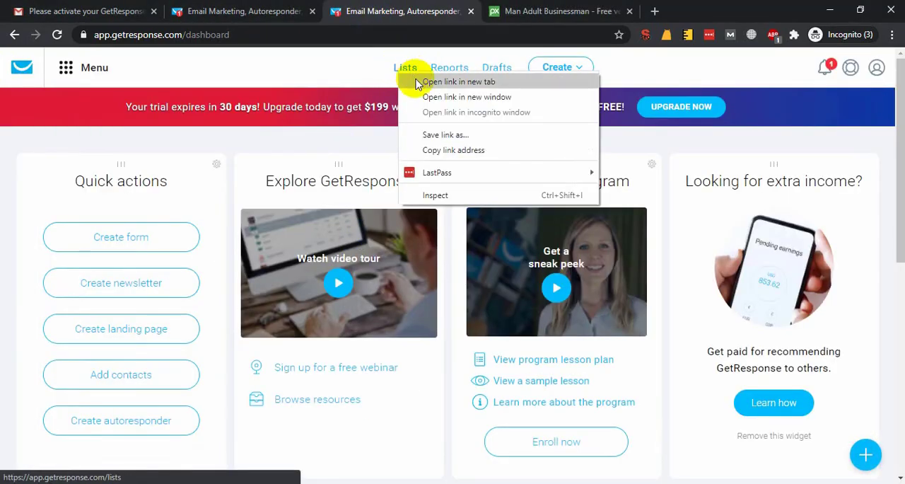
{"action": "left_click", "coordinate": [424, 81]}
{"action": "left_click", "coordinate": [498, 11]}
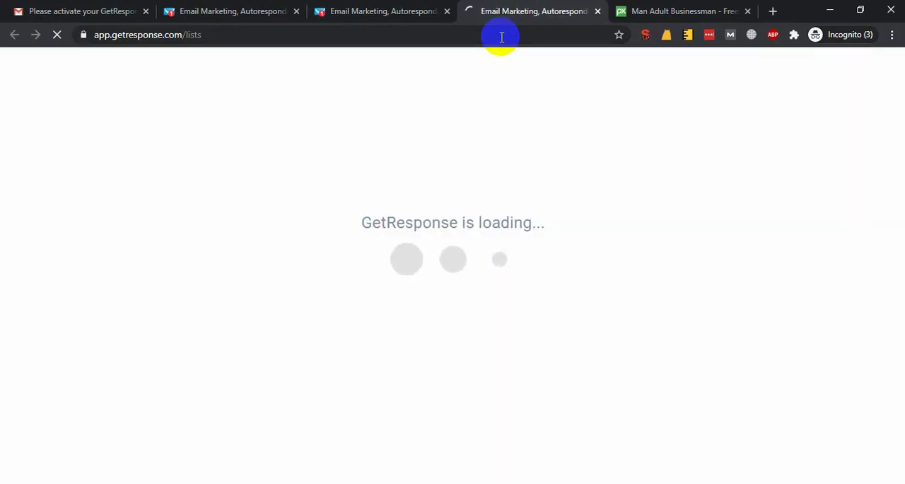
{"action": "left_click", "coordinate": [433, 6]}
{"action": "left_click", "coordinate": [488, 10]}
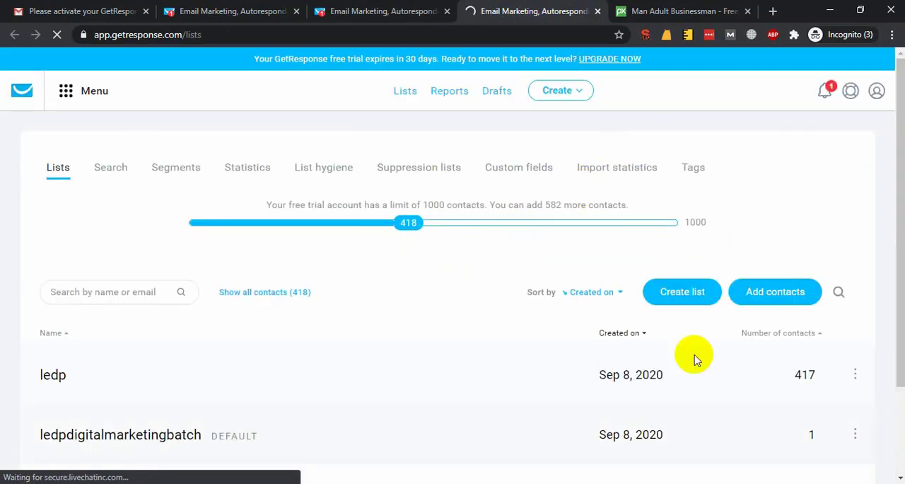
{"action": "left_click", "coordinate": [681, 294]}
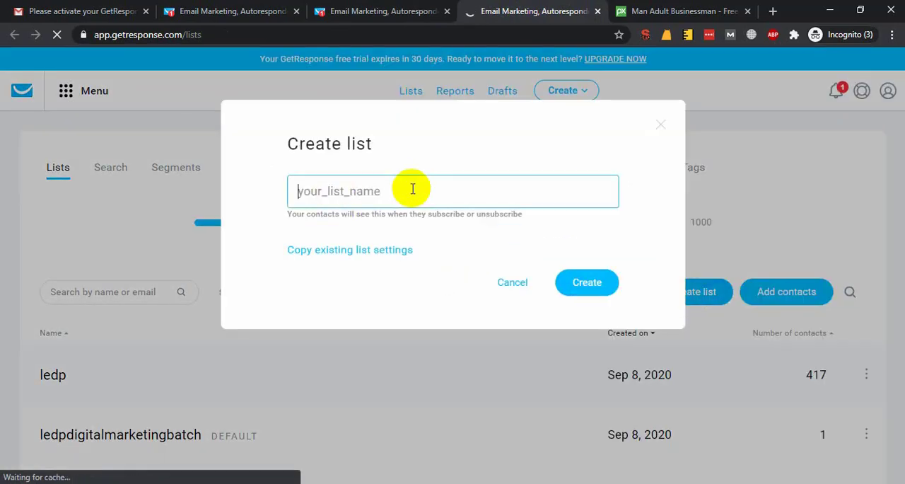
{"action": "left_click", "coordinate": [505, 285]}
Open the add-contacts form for the ledp list and choose importing by pasting rows from a file.
{"action": "left_click", "coordinate": [855, 373]}
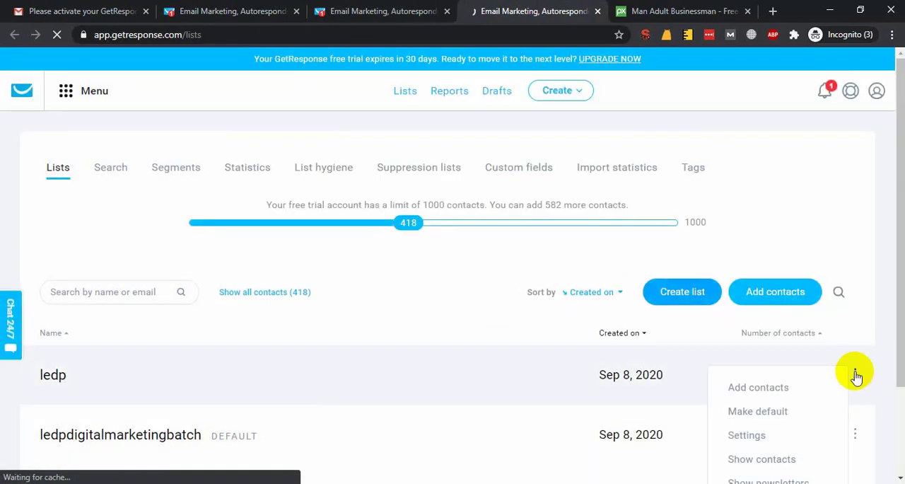
{"action": "left_click", "coordinate": [764, 394]}
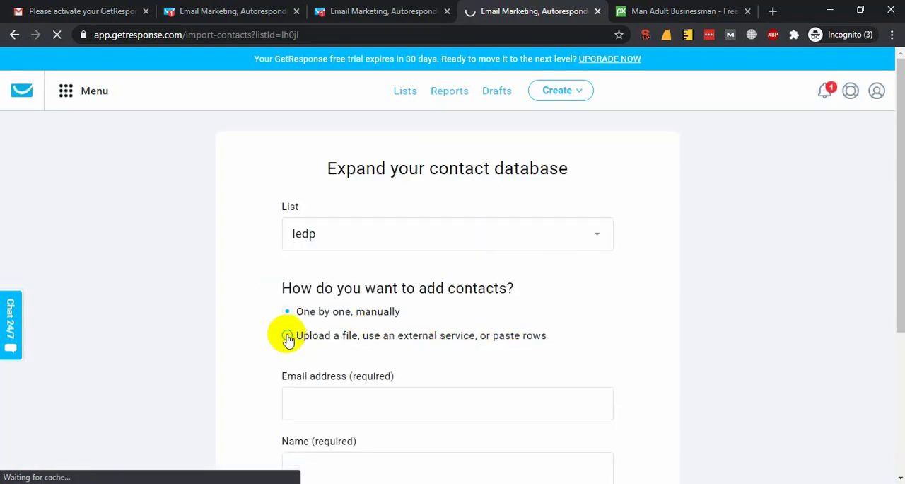
{"action": "left_click", "coordinate": [287, 337]}
{"action": "left_click", "coordinate": [481, 405]}
{"action": "scroll", "coordinate": [542, 388], "scroll_direction": "down", "scroll_amount": 2}
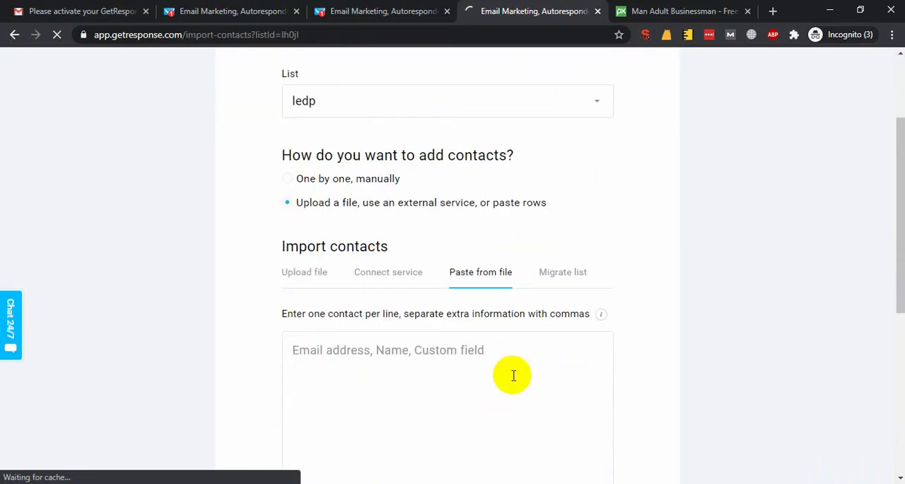
{"action": "left_click", "coordinate": [396, 384]}
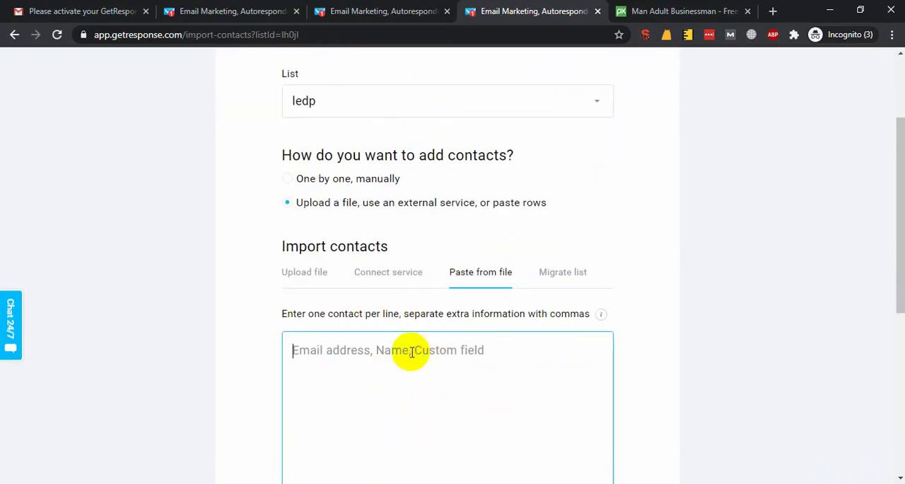
Examine the upload, connected service, list migration and paste import methods, plus the options for handling contact information.
{"action": "left_click", "coordinate": [311, 276]}
{"action": "left_click", "coordinate": [388, 276]}
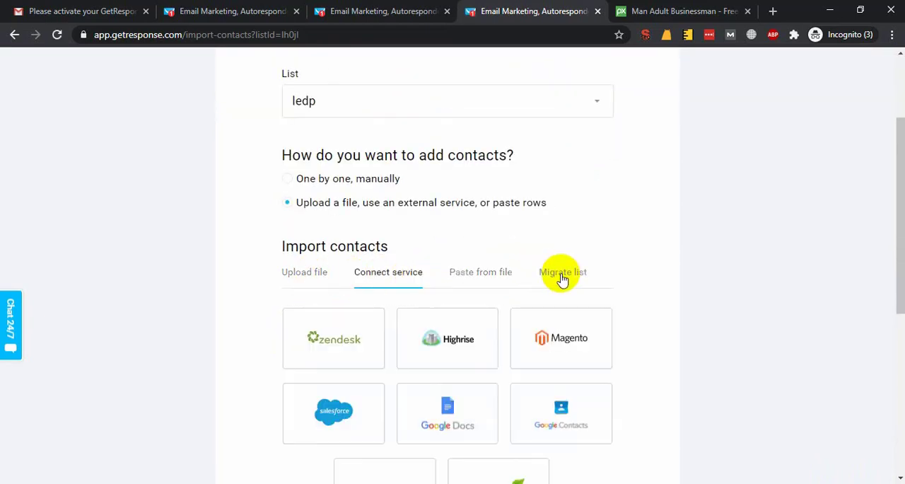
{"action": "left_click", "coordinate": [562, 277]}
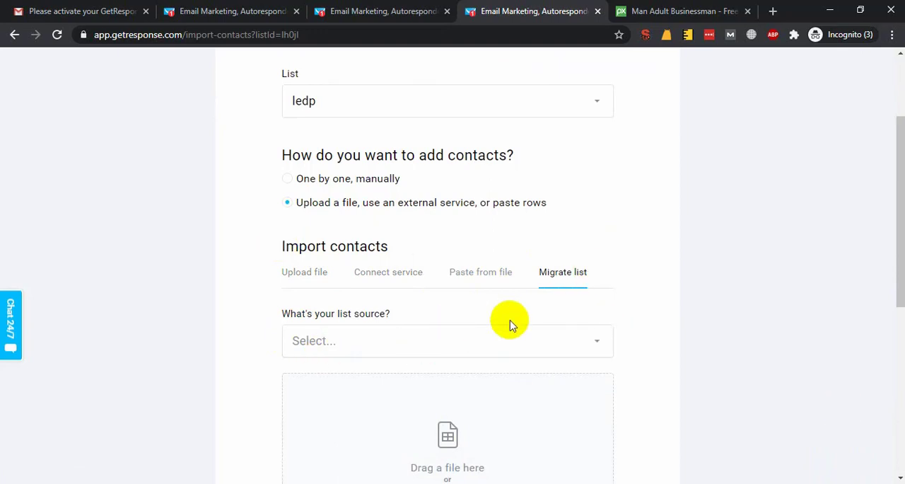
{"action": "left_click", "coordinate": [482, 347]}
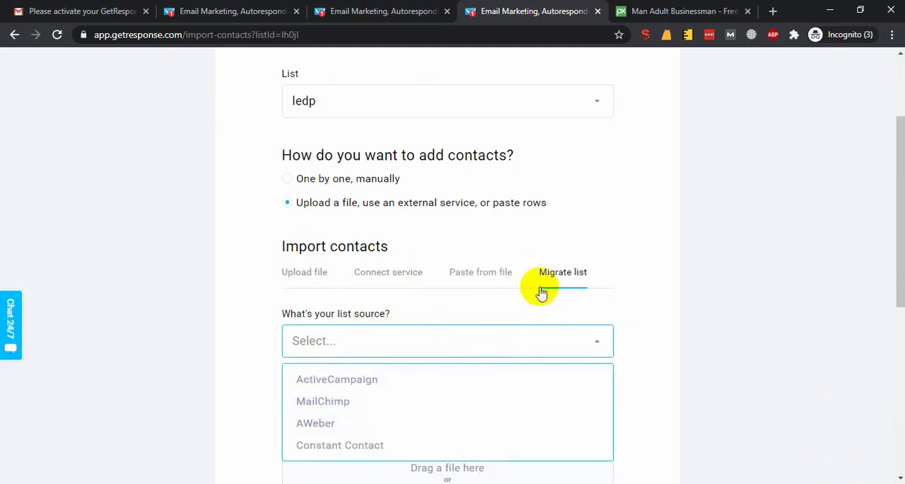
{"action": "left_click", "coordinate": [495, 274]}
{"action": "left_click", "coordinate": [376, 375]}
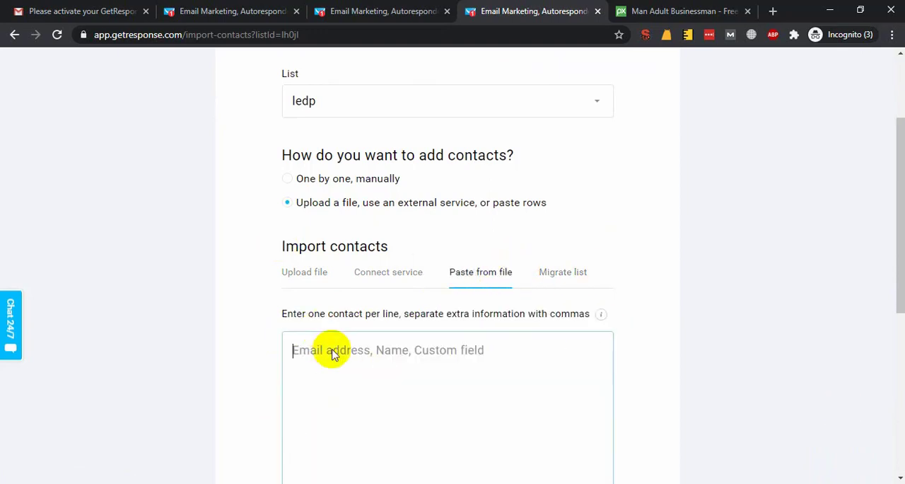
{"action": "scroll", "coordinate": [283, 375], "scroll_direction": "down", "scroll_amount": 5}
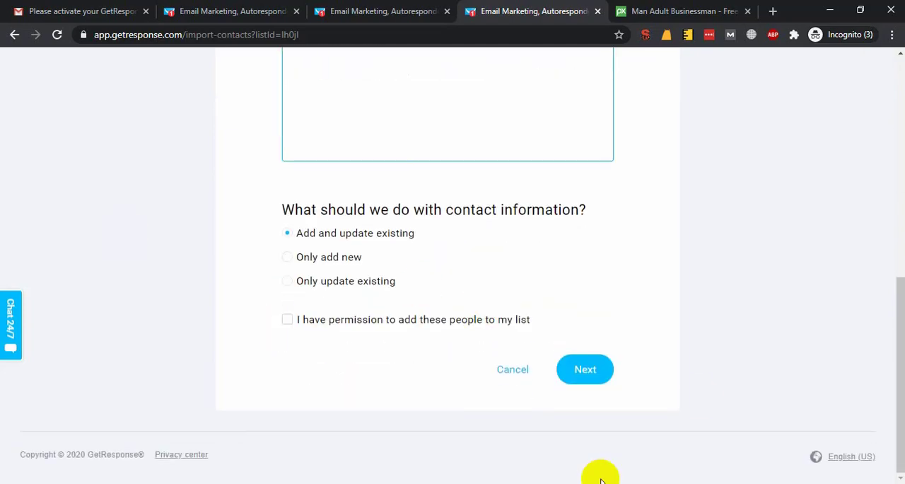
{"action": "left_click", "coordinate": [599, 382]}
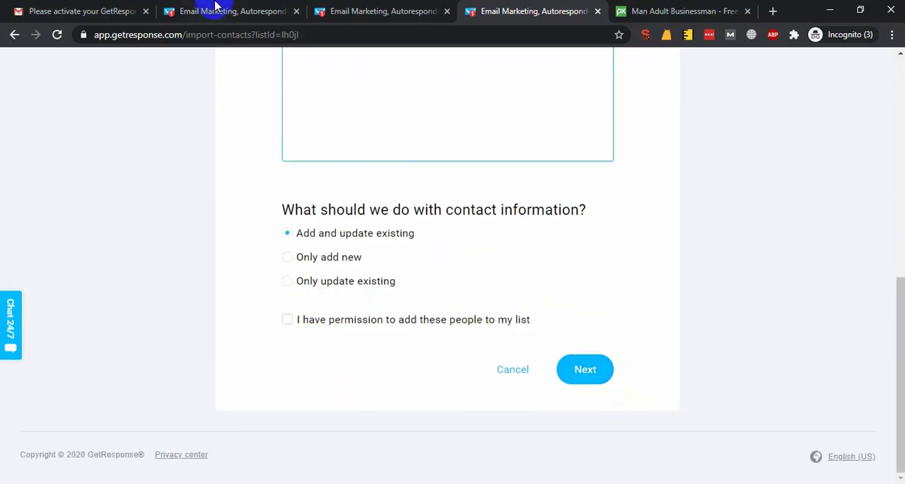
Return to the dashboard and open the contact lists from there to review them.
{"action": "left_click", "coordinate": [216, 6]}
{"action": "left_click", "coordinate": [348, 9]}
{"action": "left_click", "coordinate": [404, 68]}
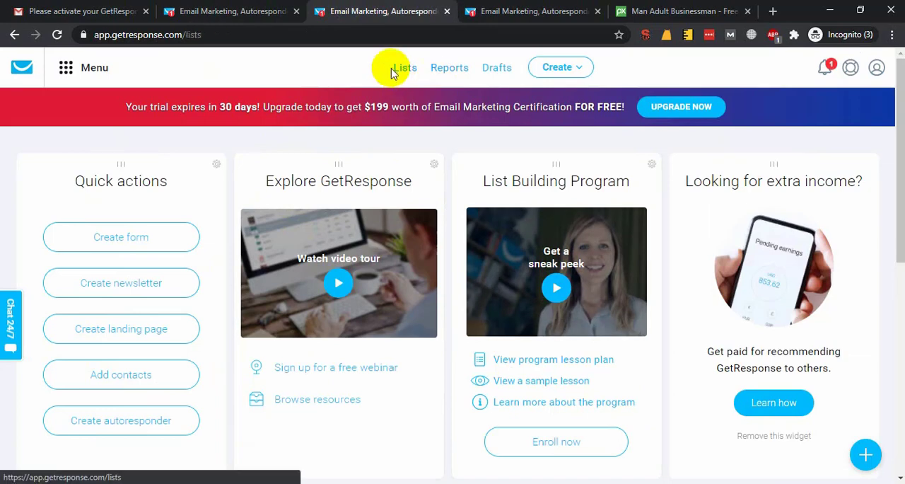
{"action": "left_click", "coordinate": [262, 10]}
{"action": "left_click", "coordinate": [363, 11]}
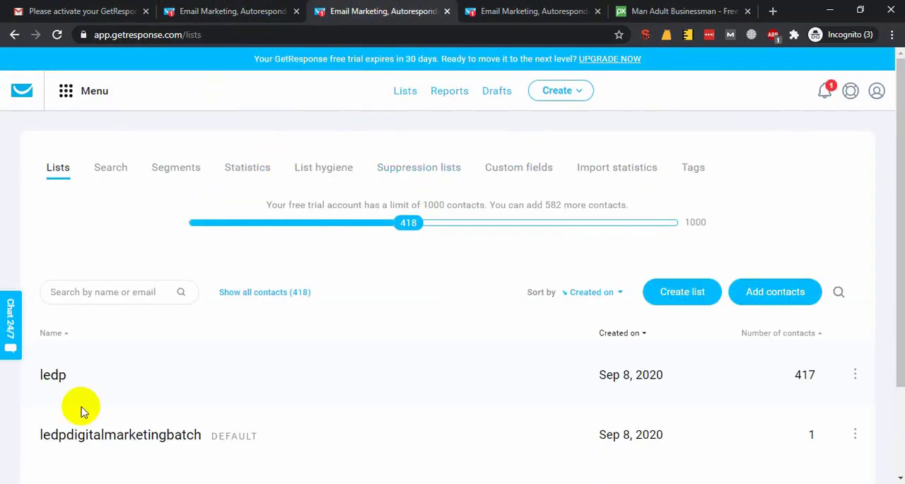
{"action": "scroll", "coordinate": [81, 411], "scroll_direction": "down", "scroll_amount": 1}
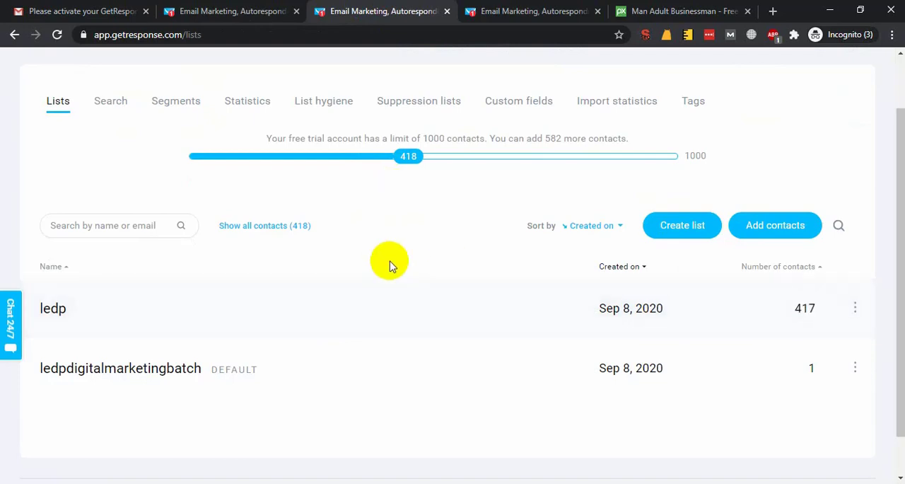
{"action": "scroll", "coordinate": [386, 283], "scroll_direction": "up", "scroll_amount": 1}
Create a new newsletter and add the ledp contact list as its recipients.
{"action": "left_click", "coordinate": [576, 100]}
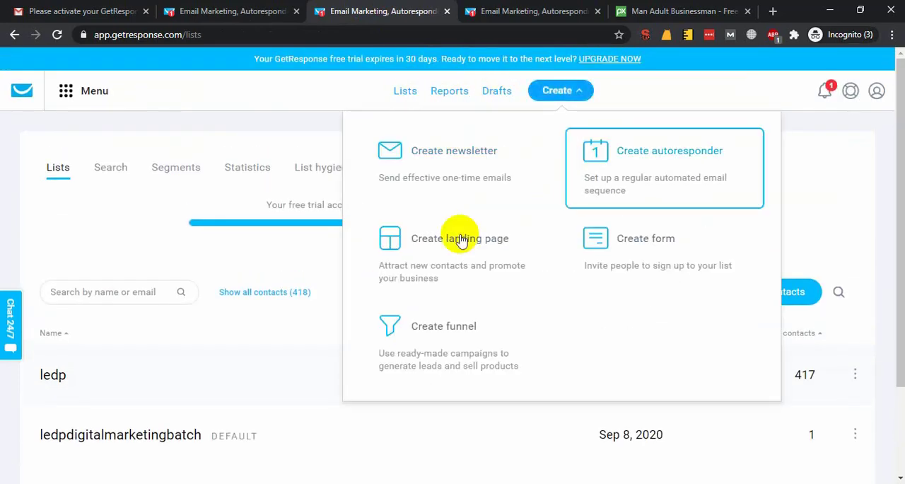
{"action": "left_click", "coordinate": [456, 158]}
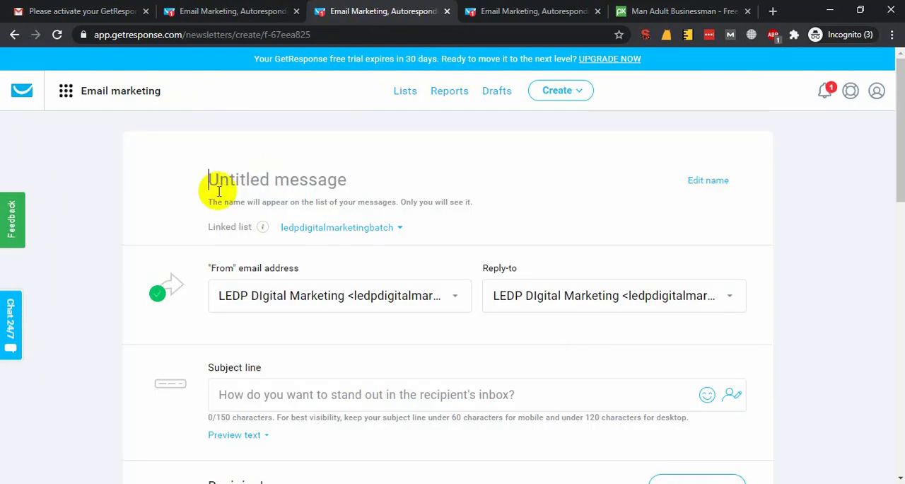
{"action": "scroll", "coordinate": [332, 283], "scroll_direction": "down", "scroll_amount": 2}
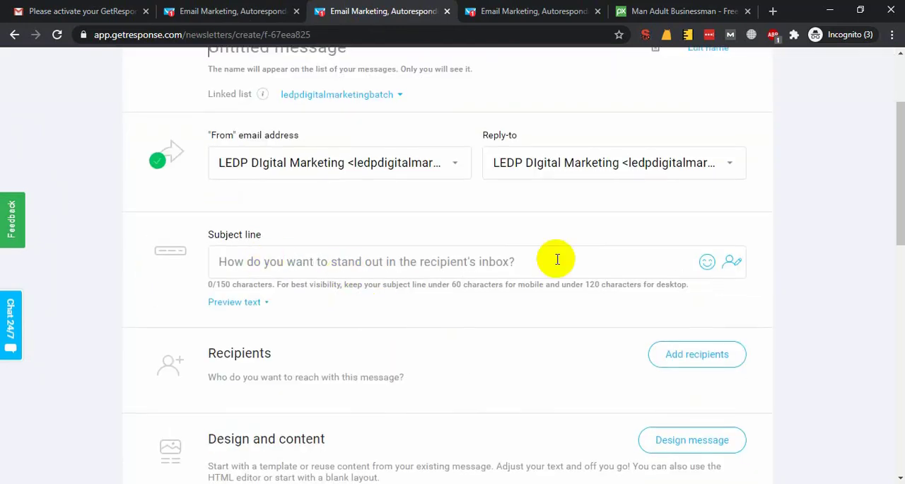
{"action": "scroll", "coordinate": [553, 256], "scroll_direction": "down", "scroll_amount": 3}
{"action": "left_click", "coordinate": [739, 161]}
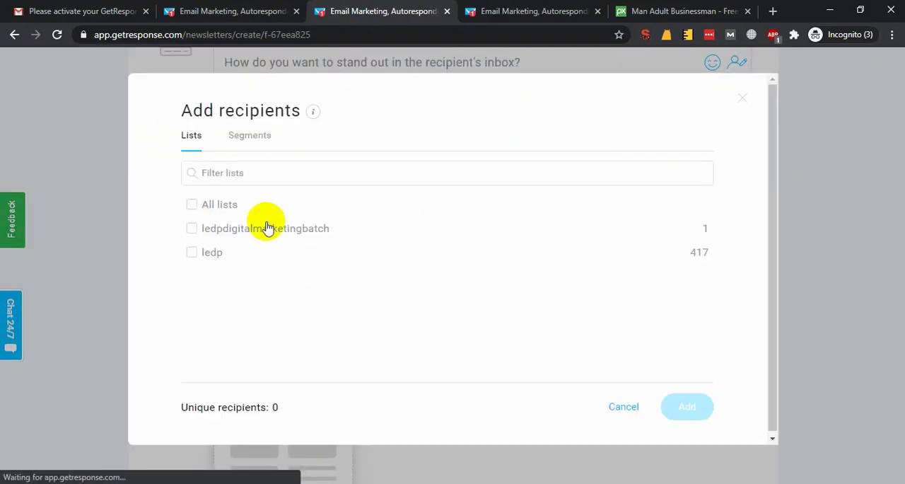
{"action": "left_click", "coordinate": [193, 253]}
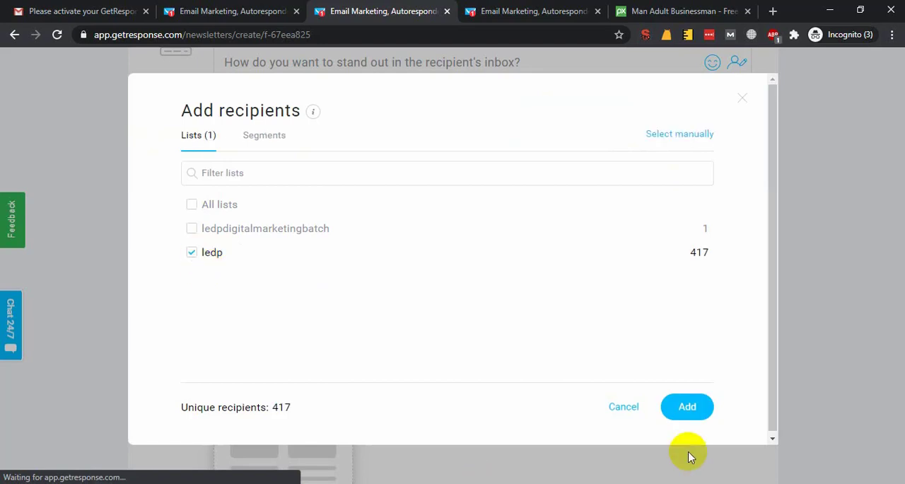
{"action": "left_click", "coordinate": [688, 408]}
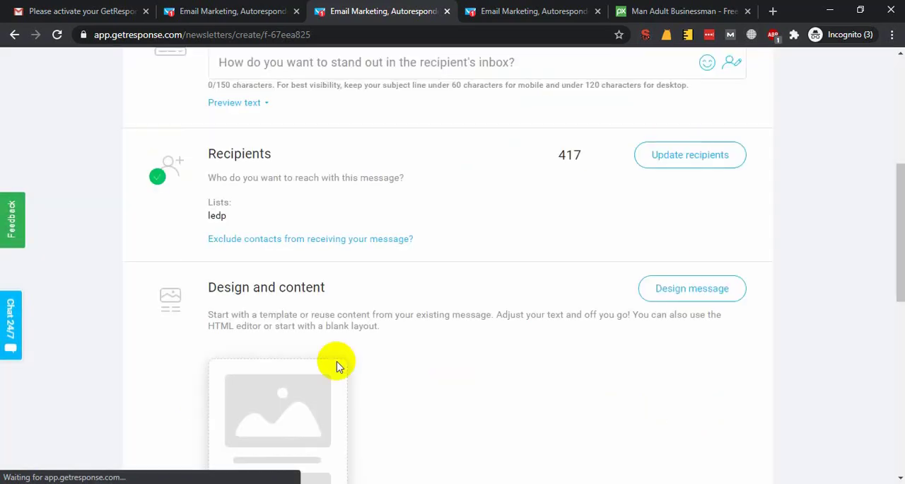
Examine the newsletter's design and content section, tracking switches, and sending and timing options.
{"action": "left_click", "coordinate": [722, 299]}
{"action": "scroll", "coordinate": [575, 321], "scroll_direction": "down", "scroll_amount": 2}
{"action": "scroll", "coordinate": [574, 320], "scroll_direction": "down", "scroll_amount": 2}
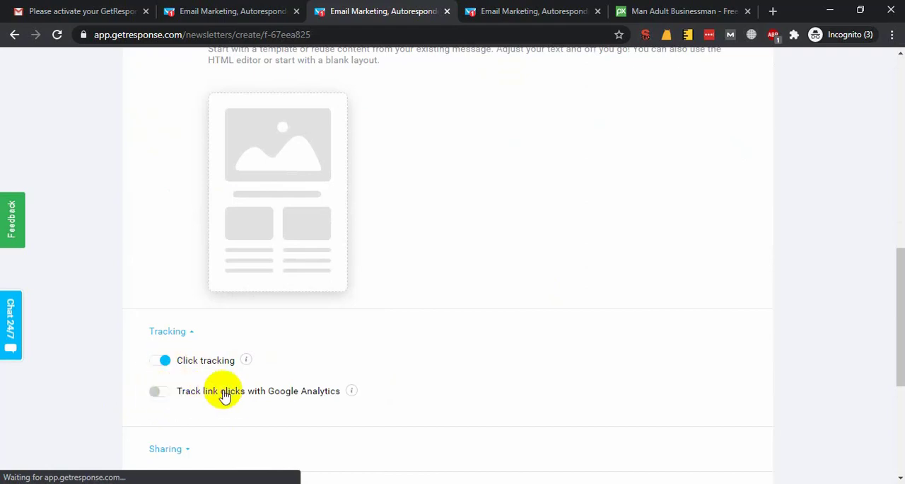
{"action": "scroll", "coordinate": [225, 396], "scroll_direction": "down", "scroll_amount": 3}
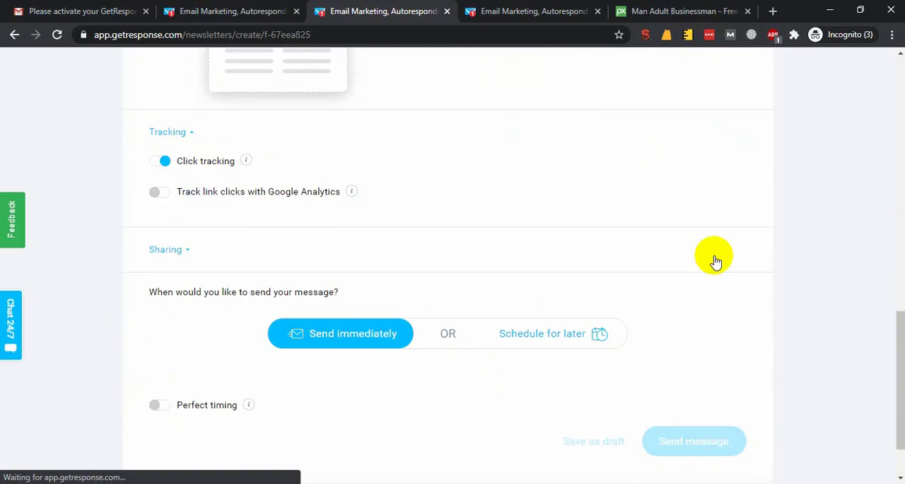
{"action": "scroll", "coordinate": [602, 262], "scroll_direction": "up", "scroll_amount": 10}
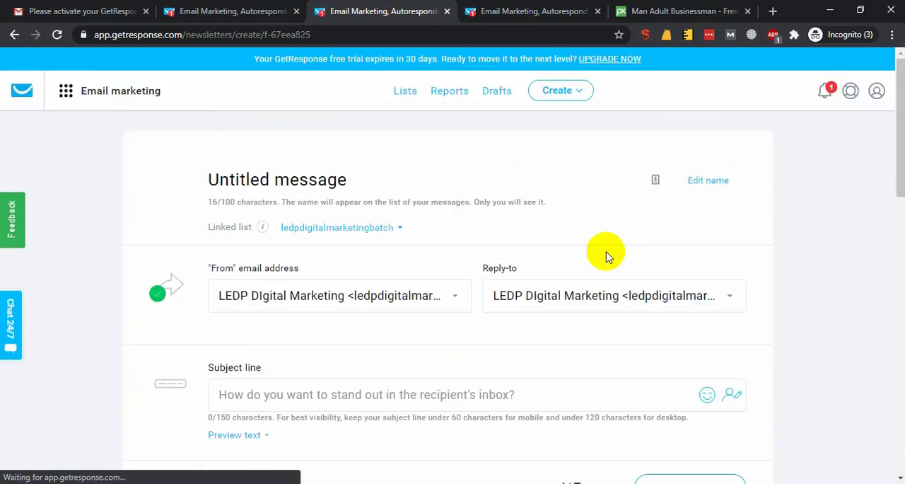
Close the browser tab holding the contact import form and return to the untitled newsletter.
{"action": "left_click", "coordinate": [557, 90]}
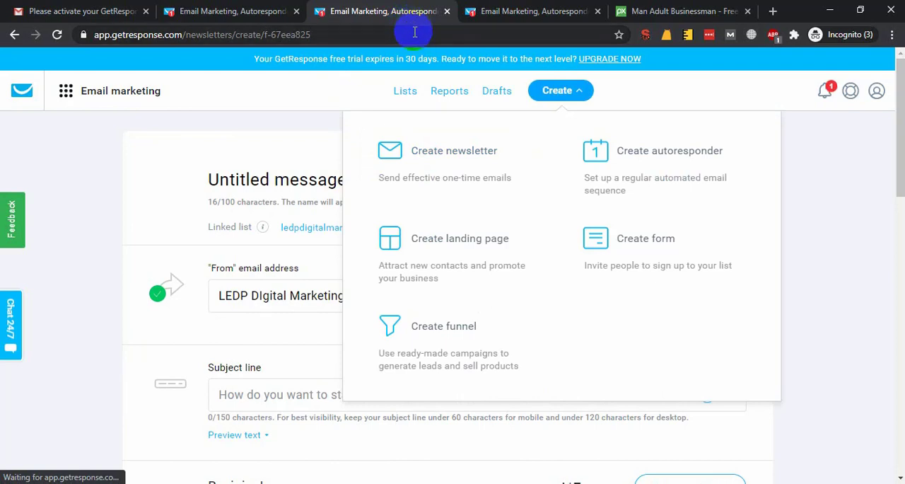
{"action": "left_click", "coordinate": [535, 12]}
{"action": "scroll", "coordinate": [479, 232], "scroll_direction": "up", "scroll_amount": 7}
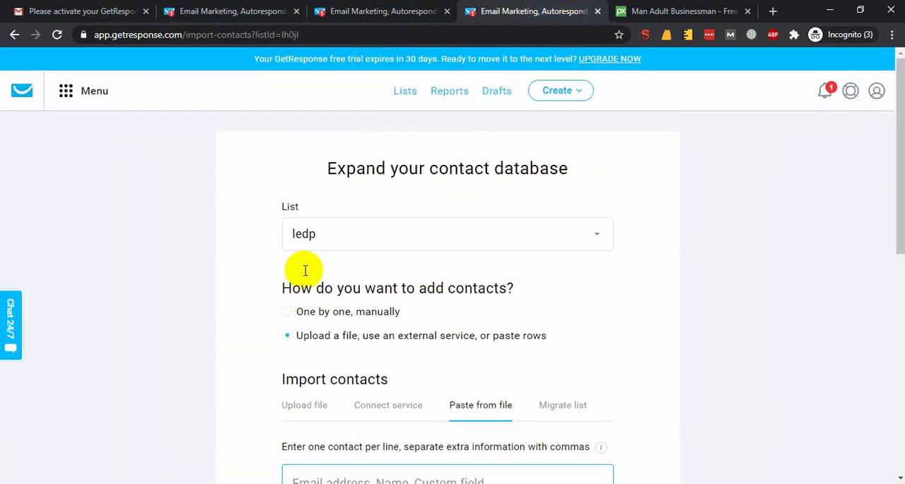
{"action": "left_click", "coordinate": [598, 11]}
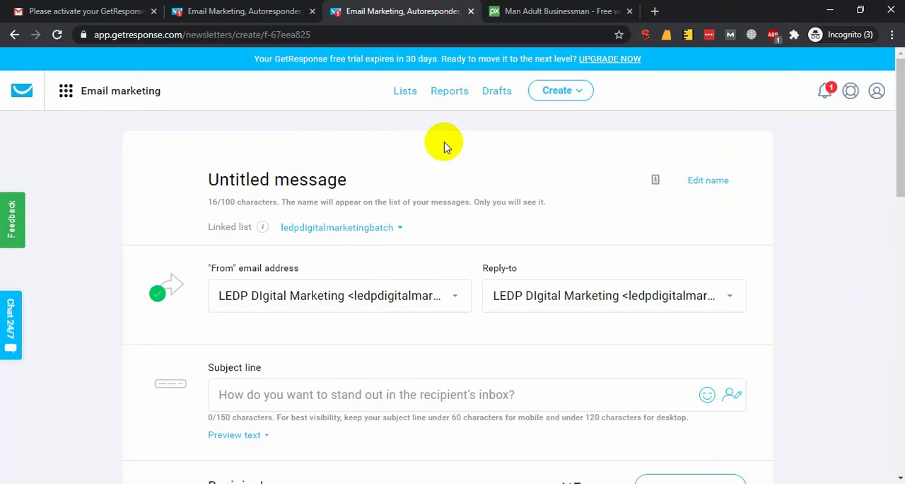
Start creating a landing page and browse the full collection of templates.
{"action": "left_click", "coordinate": [580, 99]}
{"action": "left_click", "coordinate": [376, 236]}
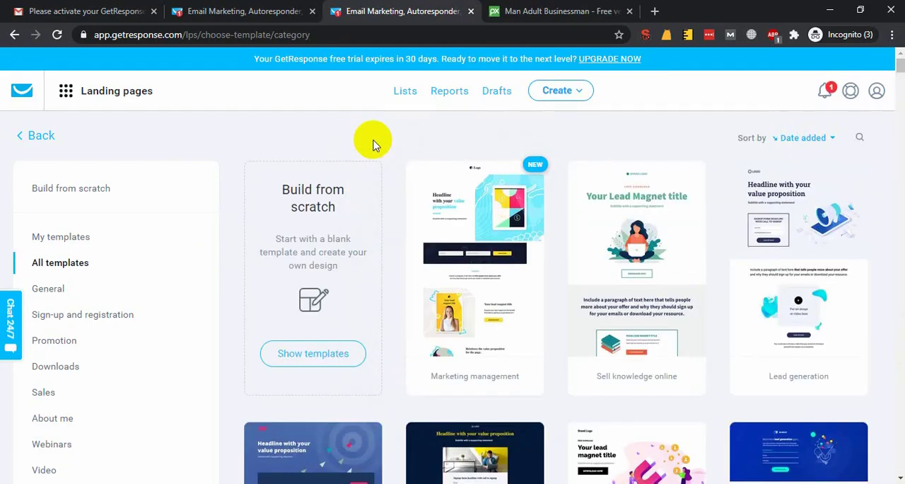
{"action": "scroll", "coordinate": [673, 285], "scroll_direction": "down", "scroll_amount": 2}
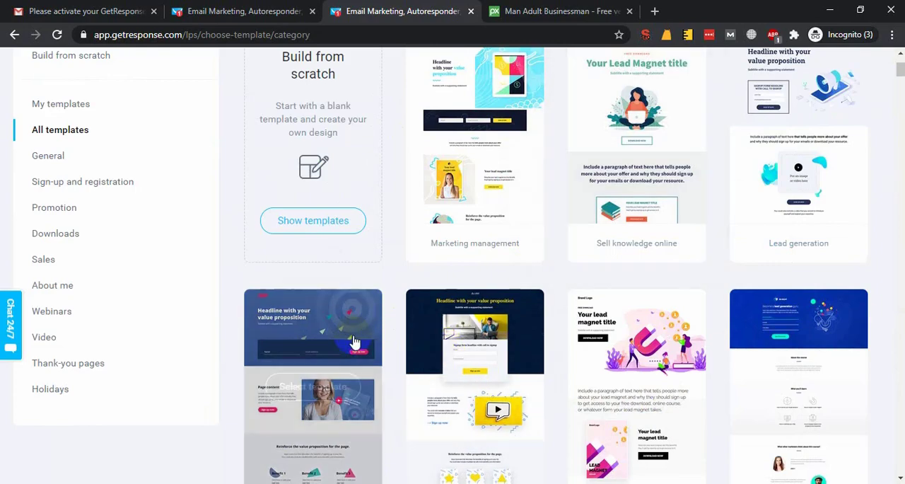
{"action": "scroll", "coordinate": [591, 321], "scroll_direction": "down", "scroll_amount": 2}
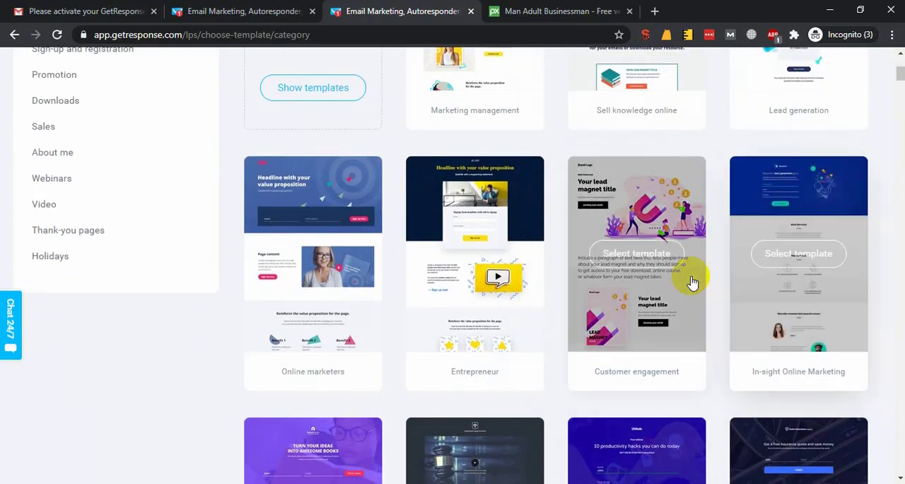
{"action": "scroll", "coordinate": [304, 301], "scroll_direction": "down", "scroll_amount": 1}
{"action": "scroll", "coordinate": [304, 301], "scroll_direction": "down", "scroll_amount": 2}
{"action": "scroll", "coordinate": [87, 299], "scroll_direction": "up", "scroll_amount": 7}
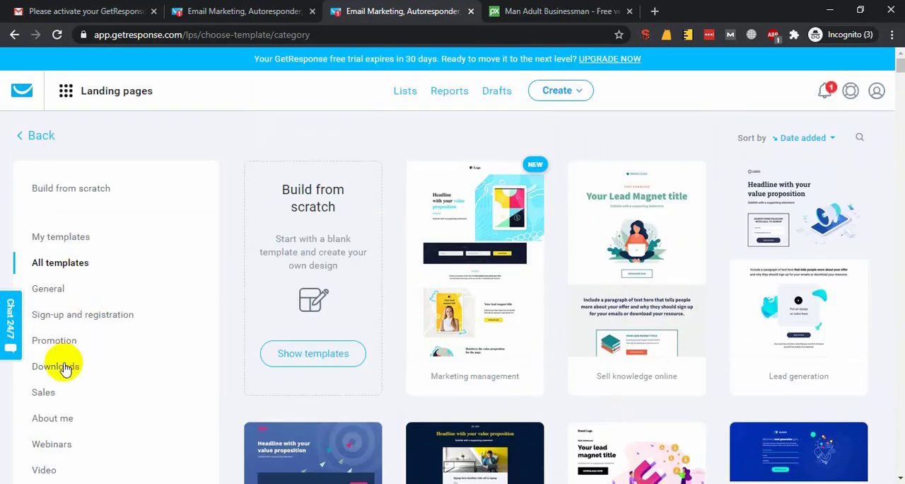
Choose the Entrepreneur template from the Sign-up and registration category, name the landing page Tes, and continue to the editor.
{"action": "left_click", "coordinate": [119, 320]}
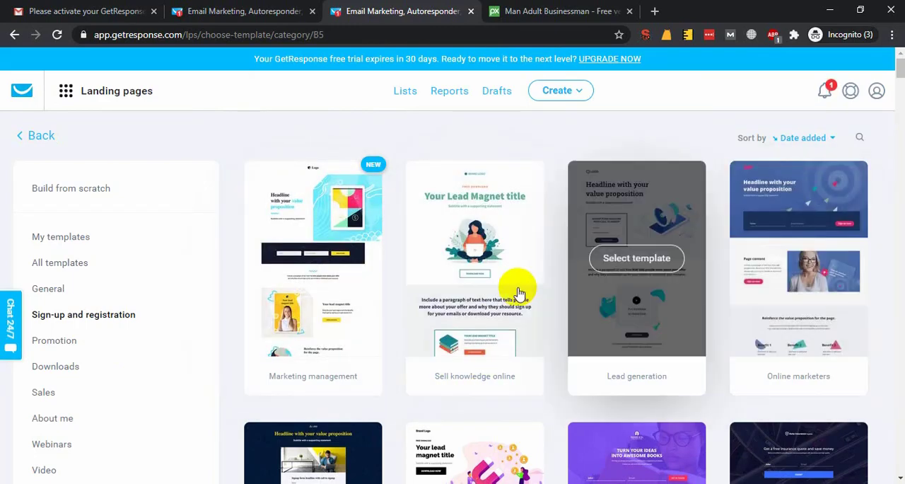
{"action": "scroll", "coordinate": [812, 290], "scroll_direction": "down", "scroll_amount": 3}
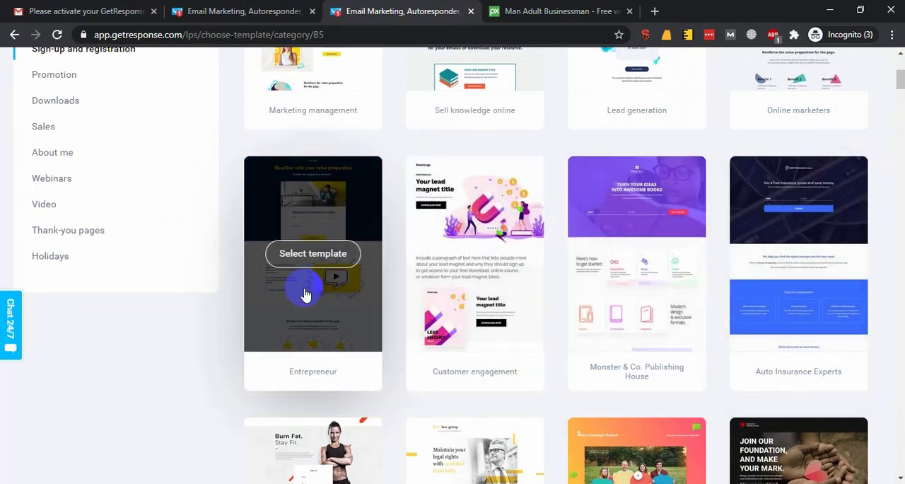
{"action": "left_click", "coordinate": [309, 286]}
{"action": "left_click", "coordinate": [371, 160]}
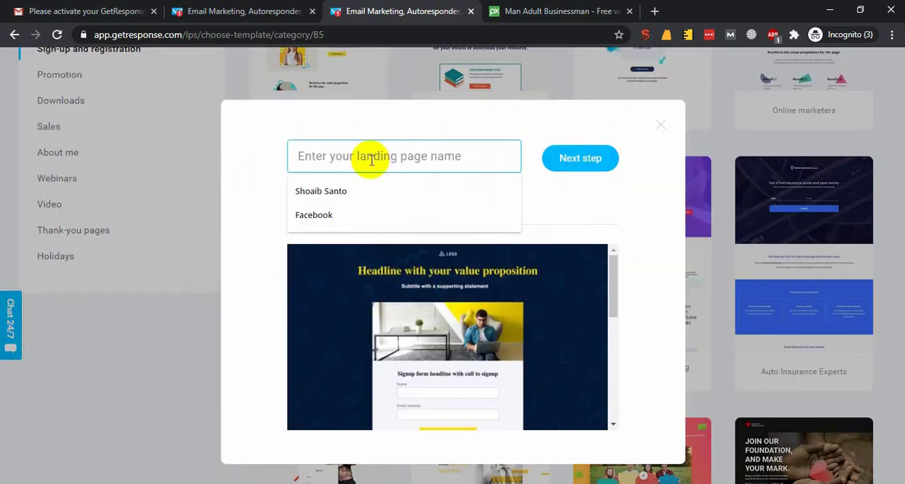
{"action": "type", "text": "Test"}
{"action": "left_click", "coordinate": [586, 159]}
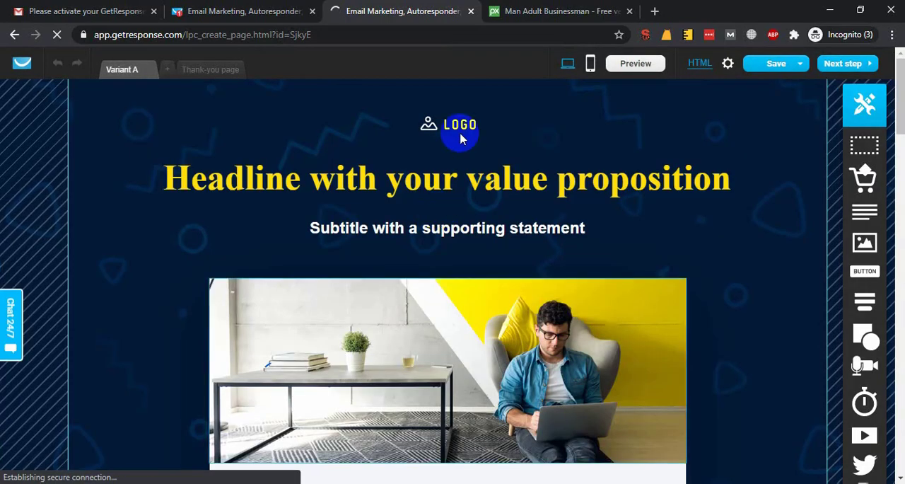
Replace the landing page's main headline with FREE COURSE DOWNLOAD.
{"action": "left_click", "coordinate": [469, 179]}
{"action": "double_click", "coordinate": [506, 180]}
{"action": "triple_click", "coordinate": [507, 179]}
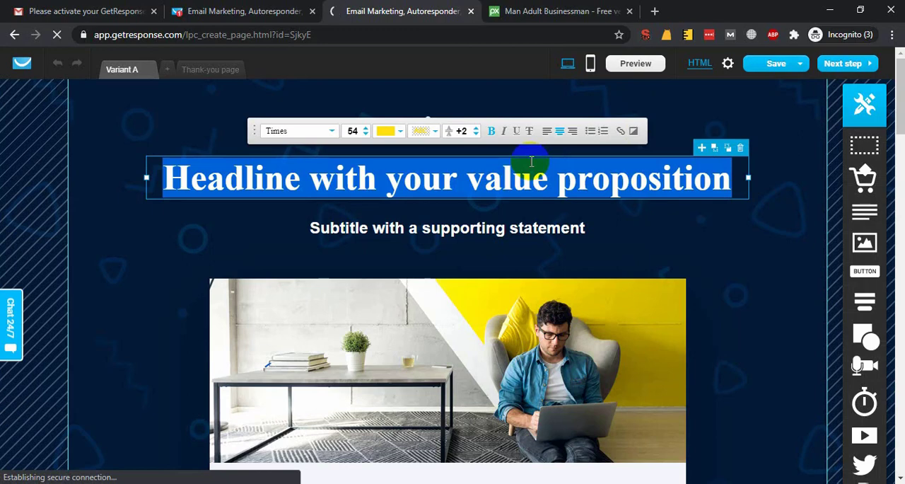
{"action": "type", "text": "FREE COURSE DOWNLOAD"}
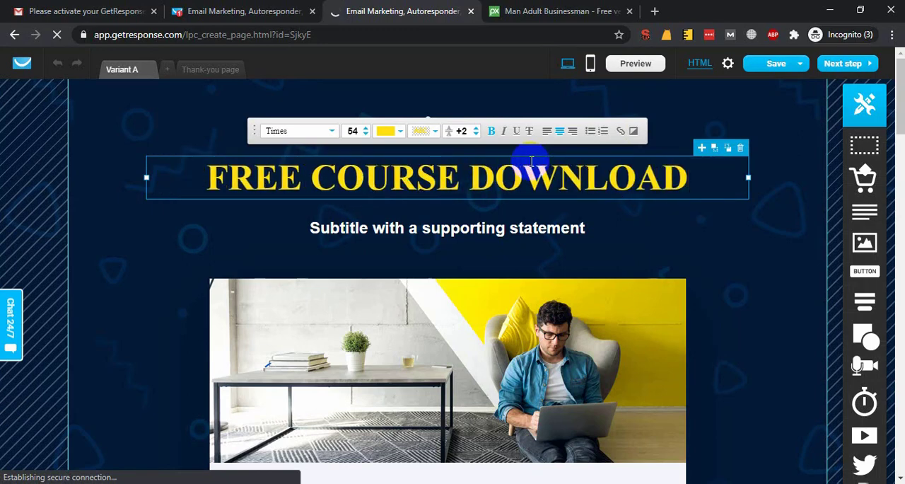
Review the landing page's signup form, benefits and testimonial sections, and view its thank-you page.
{"action": "scroll", "coordinate": [157, 272], "scroll_direction": "down", "scroll_amount": 3}
{"action": "scroll", "coordinate": [305, 359], "scroll_direction": "down", "scroll_amount": 3}
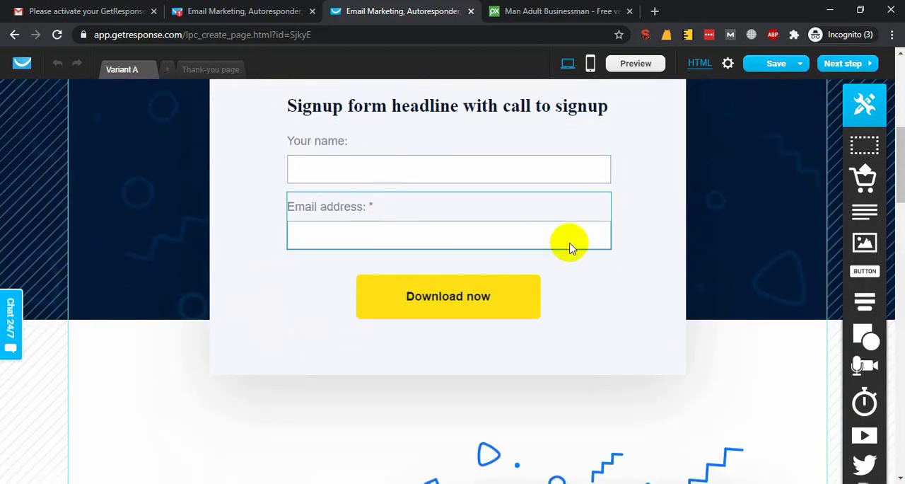
{"action": "scroll", "coordinate": [571, 247], "scroll_direction": "up", "scroll_amount": 3}
{"action": "scroll", "coordinate": [526, 256], "scroll_direction": "down", "scroll_amount": 12}
{"action": "scroll", "coordinate": [487, 368], "scroll_direction": "down", "scroll_amount": 10}
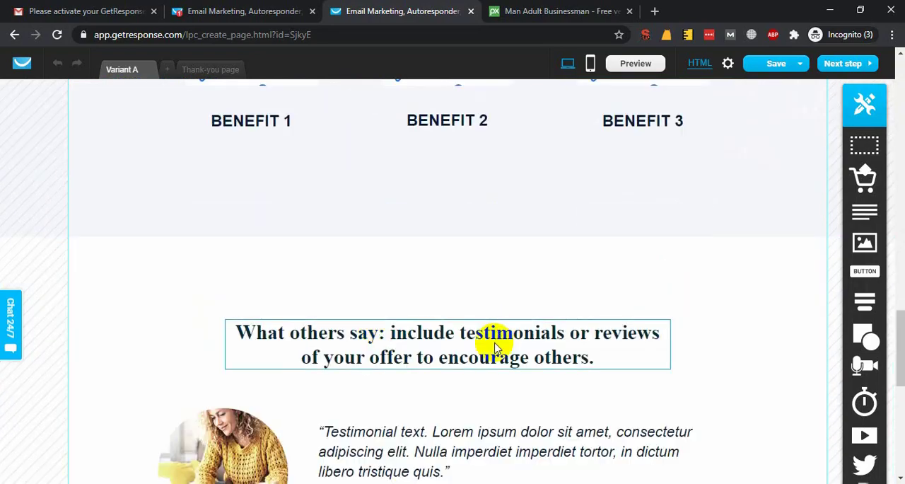
{"action": "scroll", "coordinate": [439, 390], "scroll_direction": "up", "scroll_amount": 6}
{"action": "scroll", "coordinate": [438, 396], "scroll_direction": "up", "scroll_amount": 10}
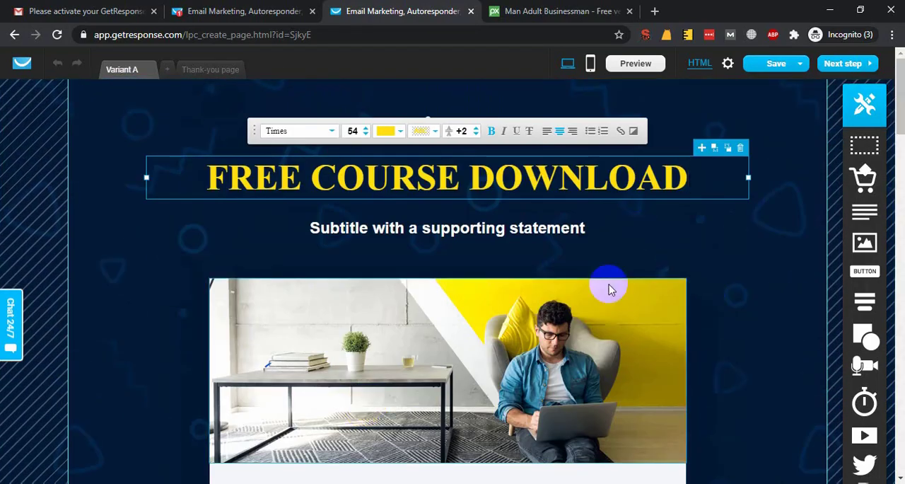
{"action": "left_click", "coordinate": [205, 70]}
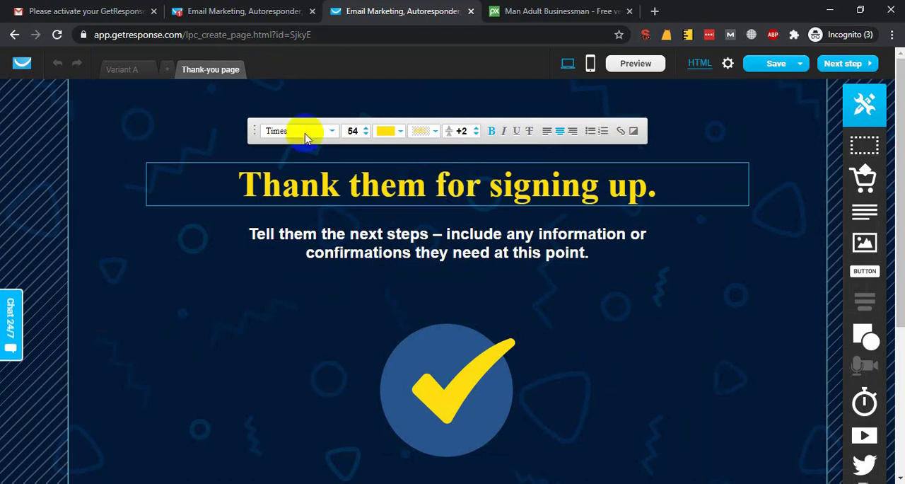
Close the landing page editor's browser tab and return to the LEDP Digital Marketing Batch newsletter.
{"action": "left_click", "coordinate": [471, 12]}
{"action": "left_click", "coordinate": [518, 109]}
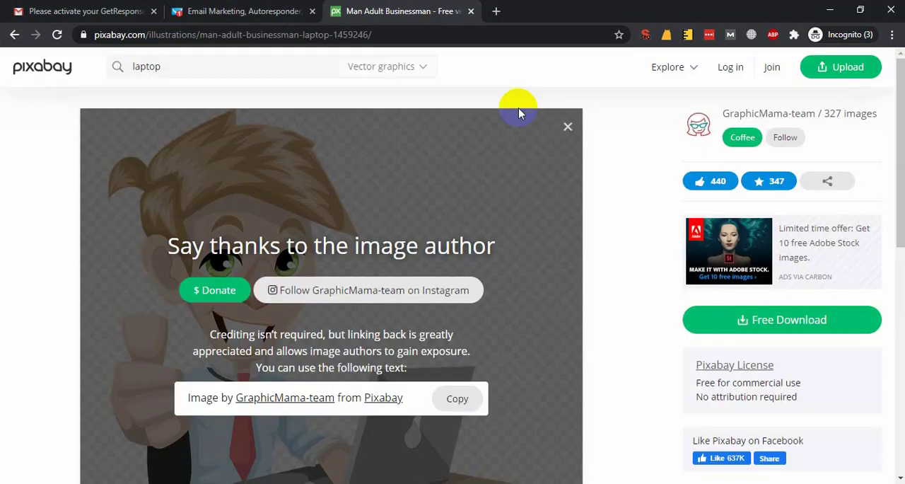
{"action": "left_click", "coordinate": [282, 6]}
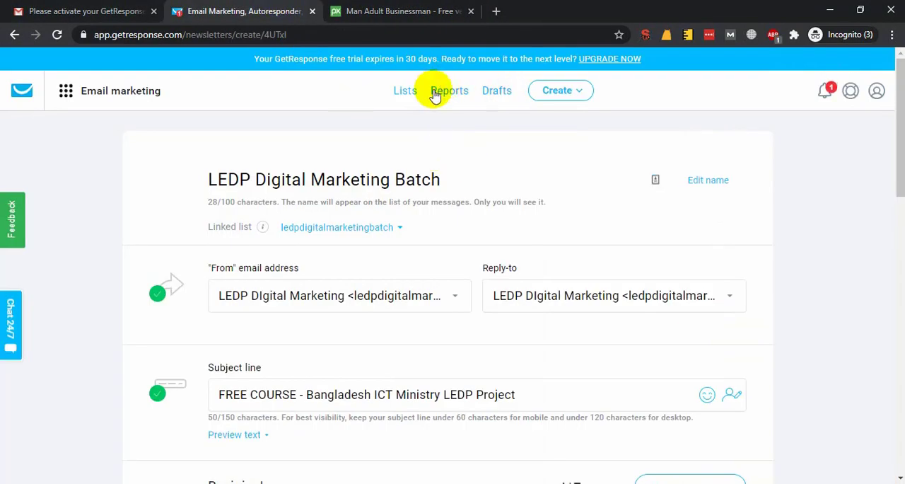
{"action": "left_click", "coordinate": [444, 12]}
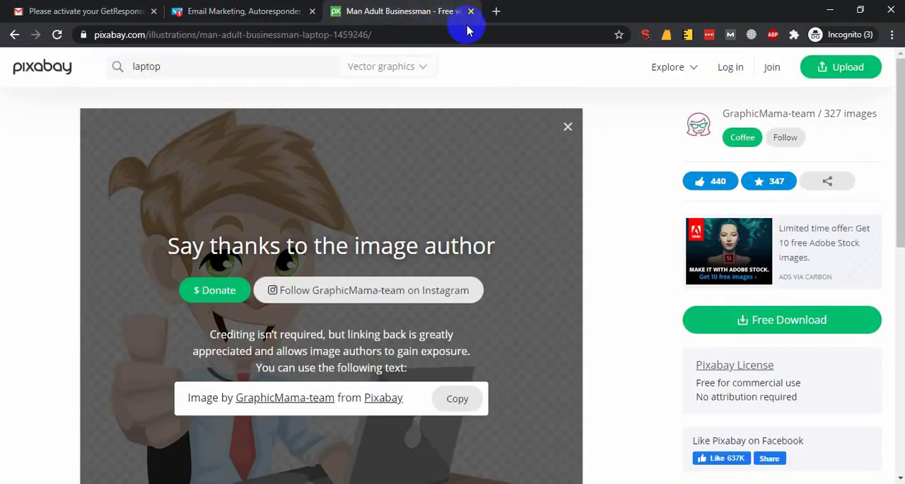
{"action": "left_click", "coordinate": [209, 6]}
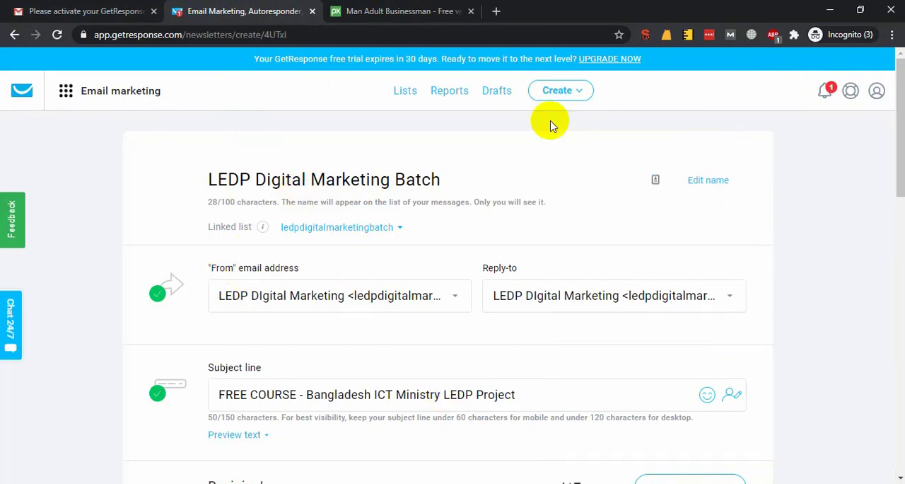
Load leadpages.com in the browser tab that holds the Pixabay image page.
{"action": "left_click", "coordinate": [403, 12]}
{"action": "left_click", "coordinate": [407, 33]}
{"action": "type", "text": "le"}
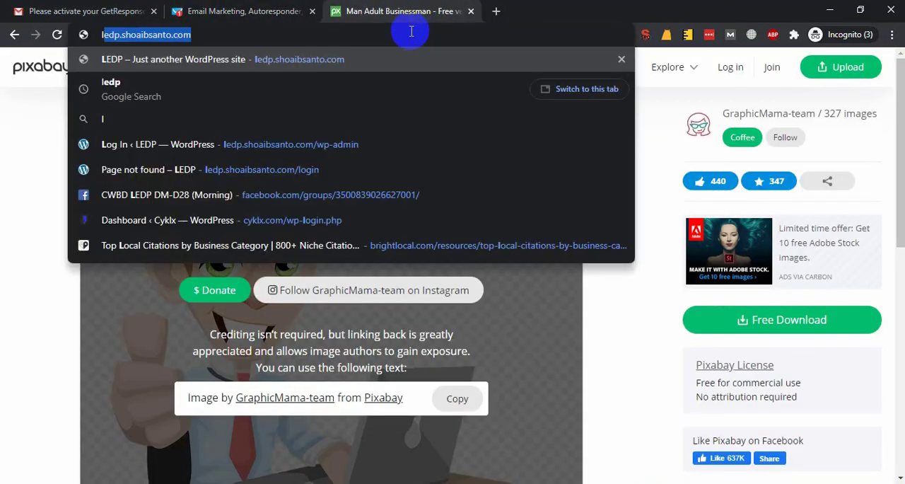
{"action": "type", "text": "a"}
{"action": "key", "text": "BackSpace"}
{"action": "key", "text": "BackSpace"}
{"action": "type", "text": "eadp"}
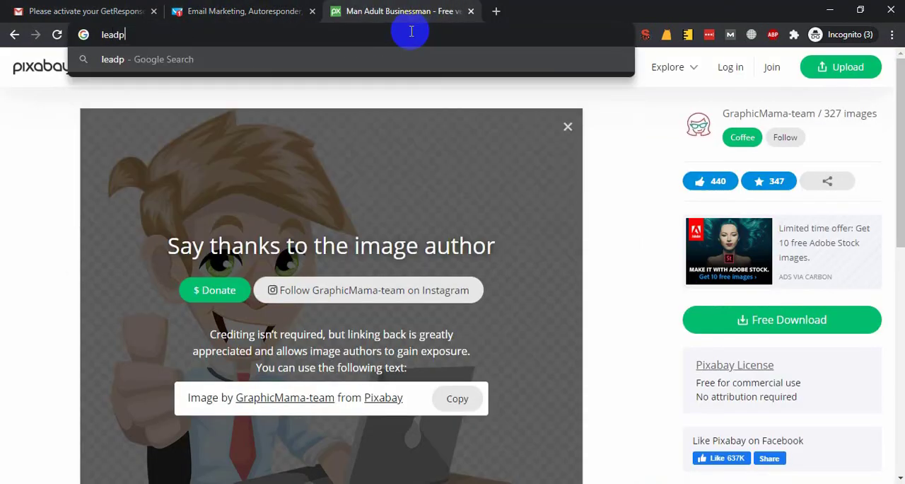
{"action": "type", "text": "ages.copm"}
{"action": "key", "text": "Return"}
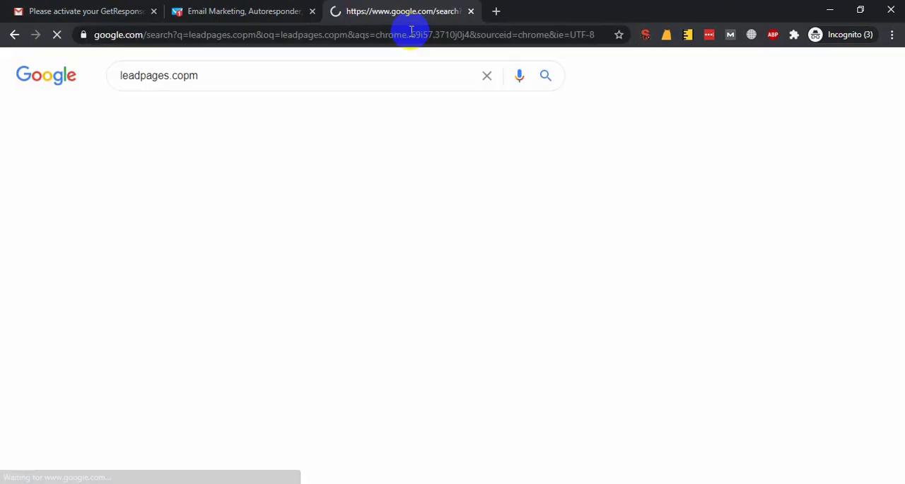
{"action": "left_click", "coordinate": [411, 32]}
{"action": "type", "text": "leadpages.c"}
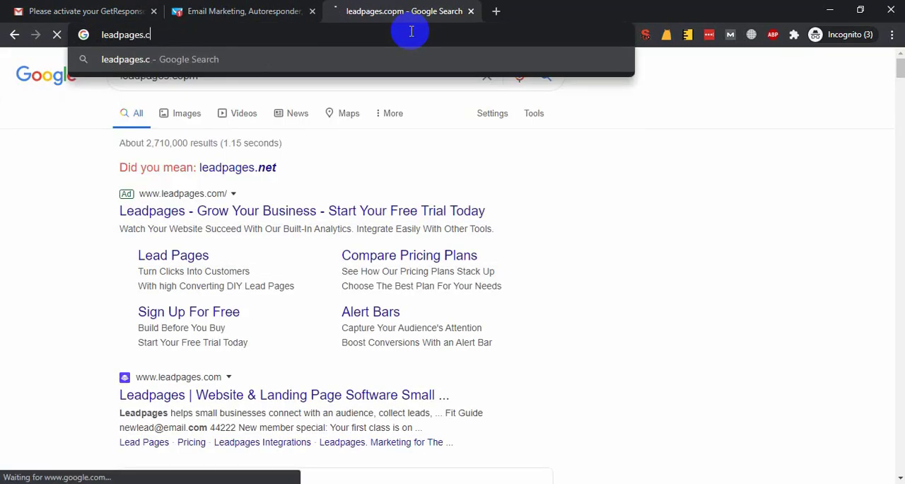
{"action": "type", "text": "om"}
{"action": "key", "text": "Return"}
Search the web for clickfunnel in a new browser tab and open the official ClickFunnels website while the Leadpages site loads.
{"action": "key", "text": "ctrl+t"}
{"action": "type", "text": "clickfunnel"}
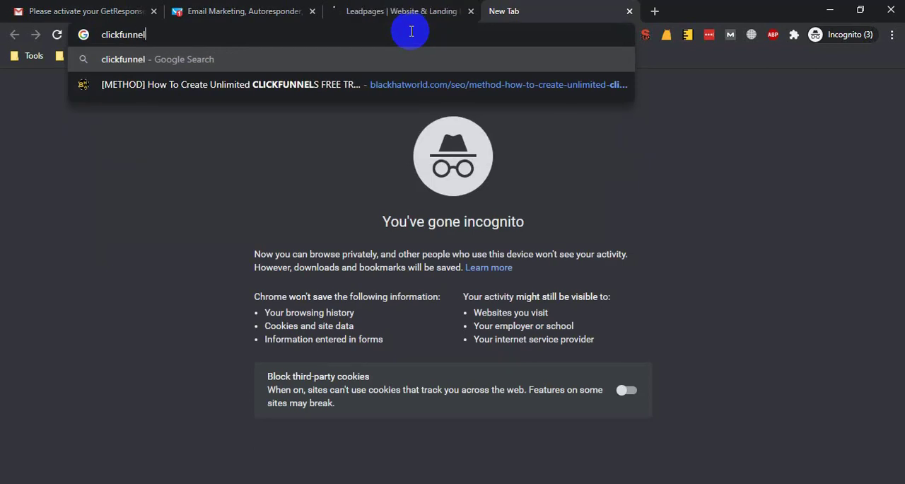
{"action": "key", "text": "Return"}
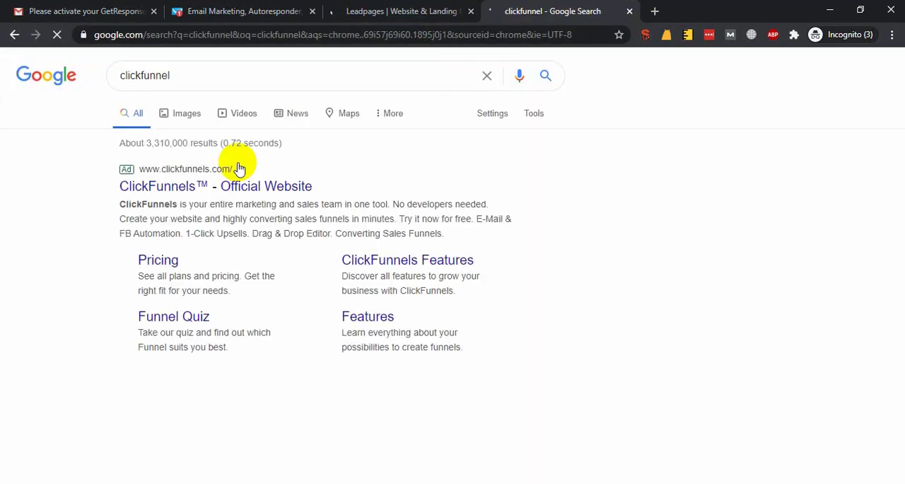
{"action": "left_click", "coordinate": [421, 11]}
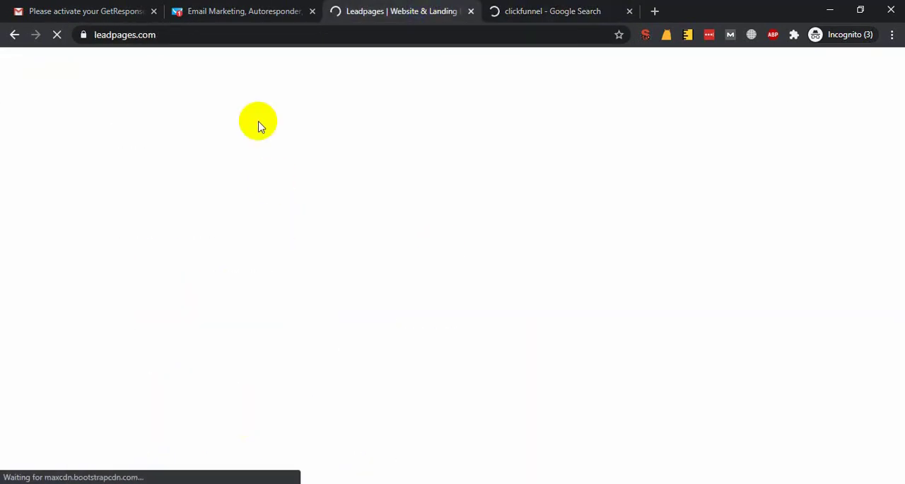
{"action": "left_click", "coordinate": [552, 11]}
{"action": "left_click", "coordinate": [428, 12]}
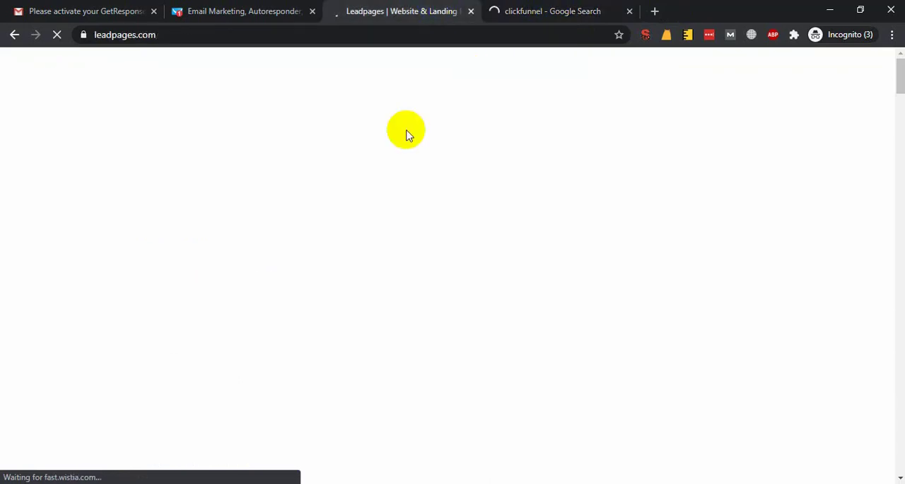
{"action": "left_click", "coordinate": [240, 11]}
{"action": "left_click", "coordinate": [555, 12]}
{"action": "left_click", "coordinate": [550, 12]}
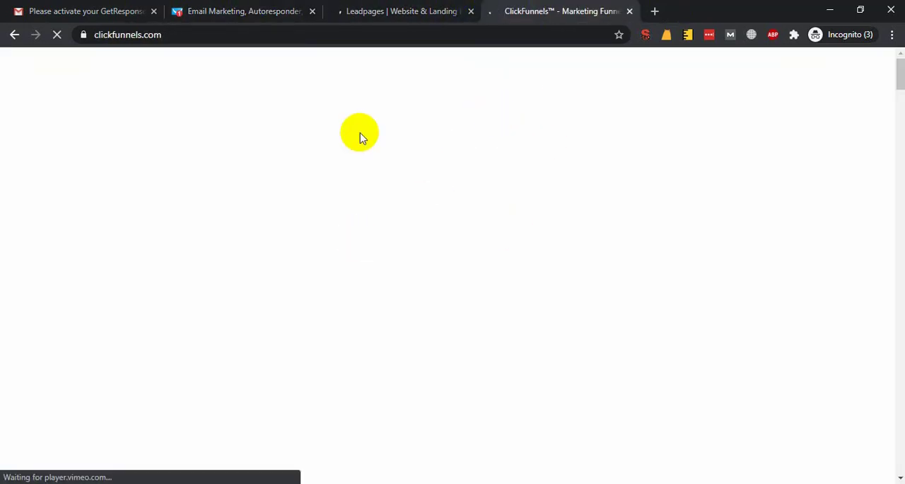
View the loaded Leadpages and ClickFunnels home pages, and return to the LEDP Digital Marketing Batch newsletter.
{"action": "left_click", "coordinate": [300, 12]}
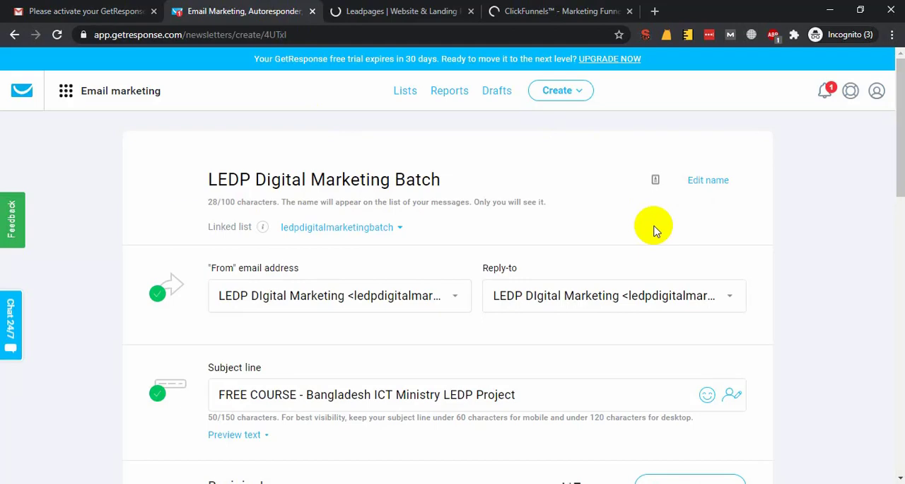
{"action": "left_click", "coordinate": [333, 11]}
{"action": "left_click", "coordinate": [569, 7]}
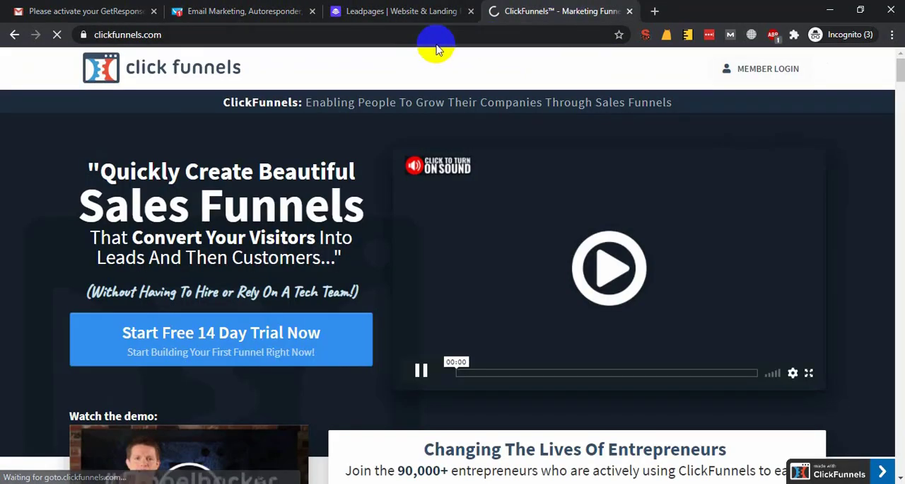
{"action": "left_click", "coordinate": [384, 10]}
{"action": "left_click", "coordinate": [283, 11]}
{"action": "left_click", "coordinate": [228, 153]}
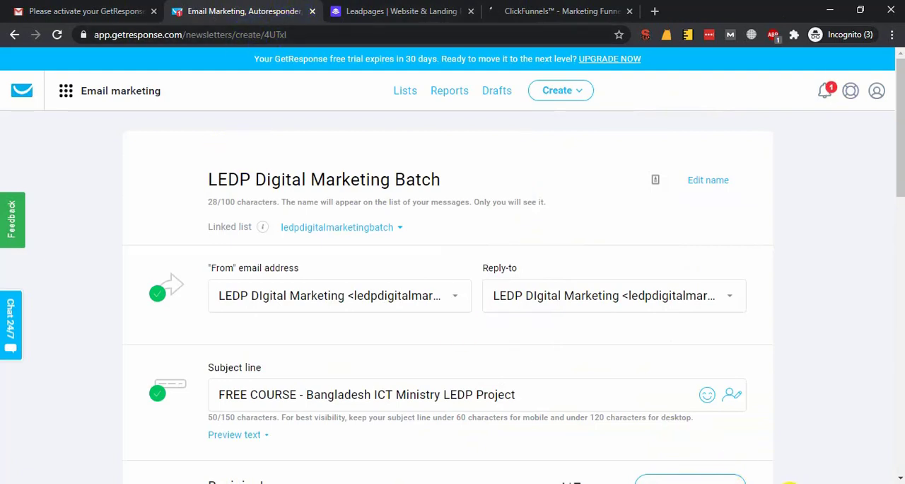
{"action": "triple_click", "coordinate": [224, 204]}
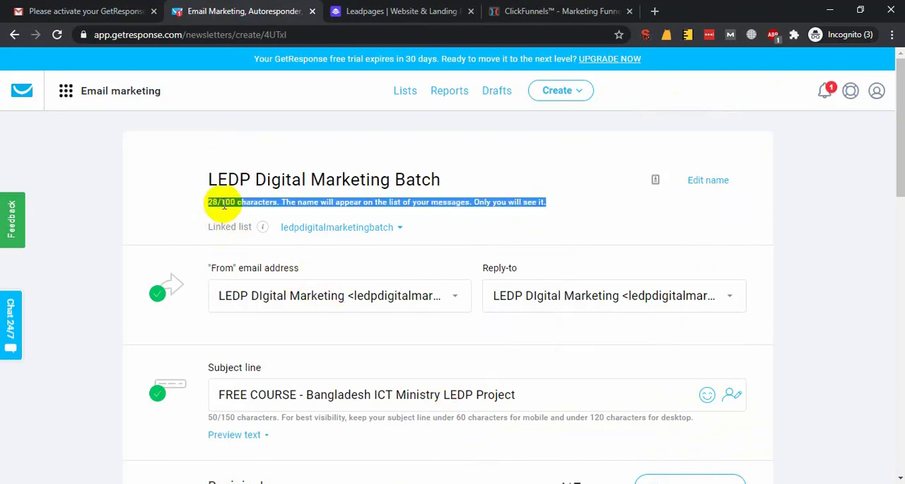
{"action": "double_click", "coordinate": [227, 203]}
{"action": "double_click", "coordinate": [242, 201]}
{"action": "left_click", "coordinate": [231, 205]}
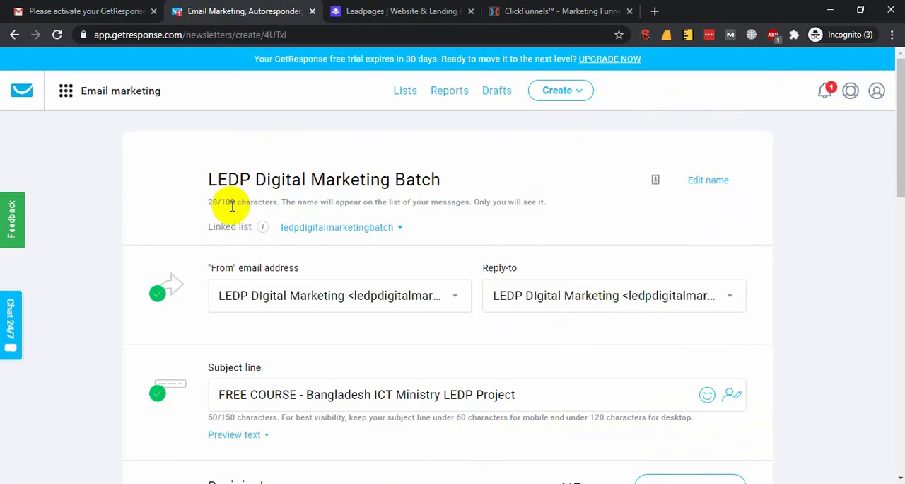
Switch to the browser window with the Course Module document and bring up the Google Meet call.
{"action": "key", "text": "alt+Tab"}
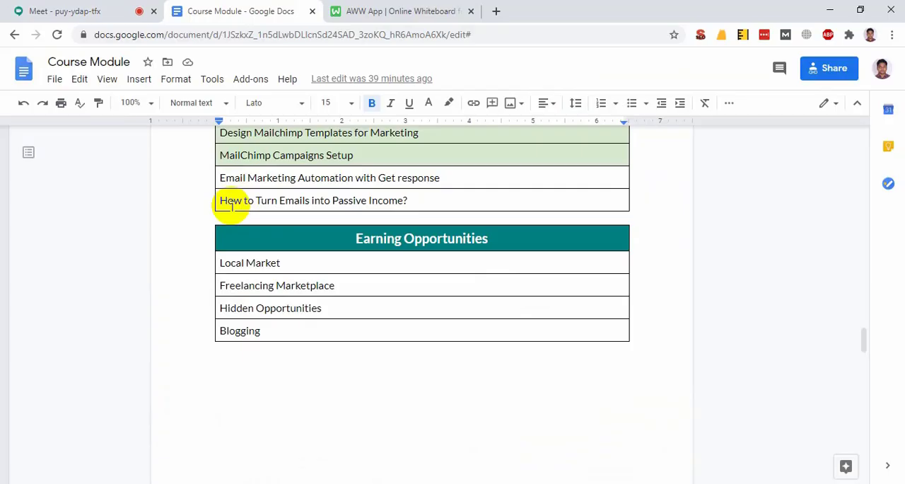
{"action": "left_click", "coordinate": [32, 11]}
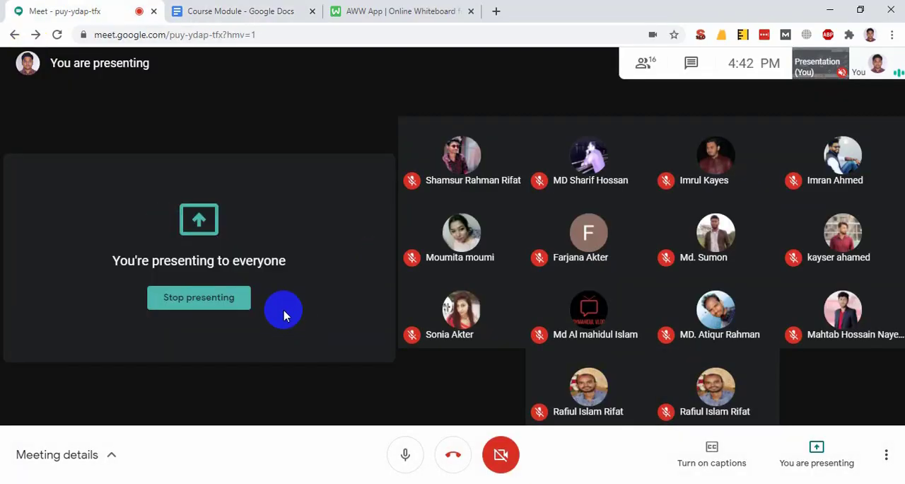